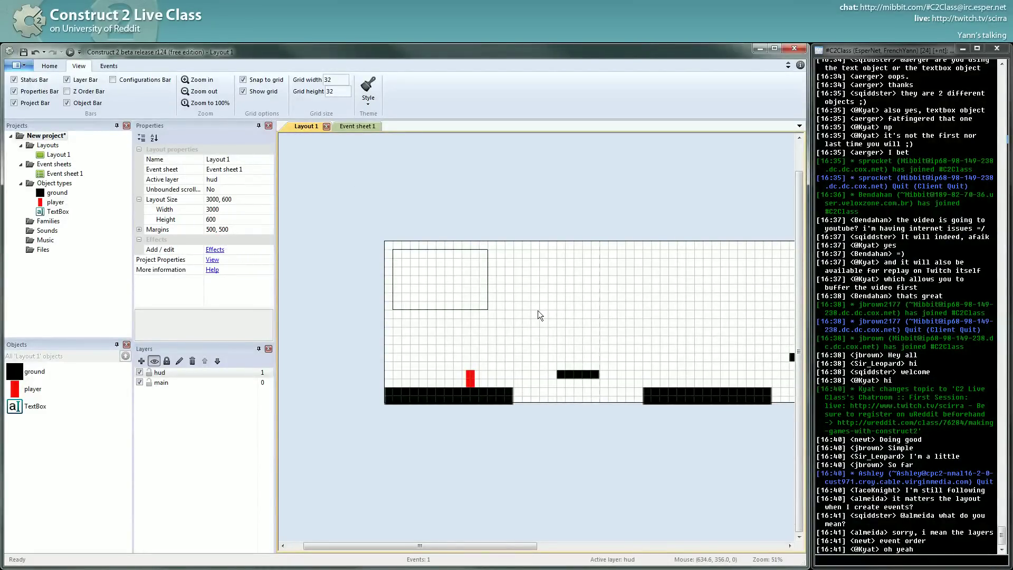
Examine the ground platforms around the player at the start of the layout, selecting them to view their properties
middle_drag(538, 314, 549, 317)
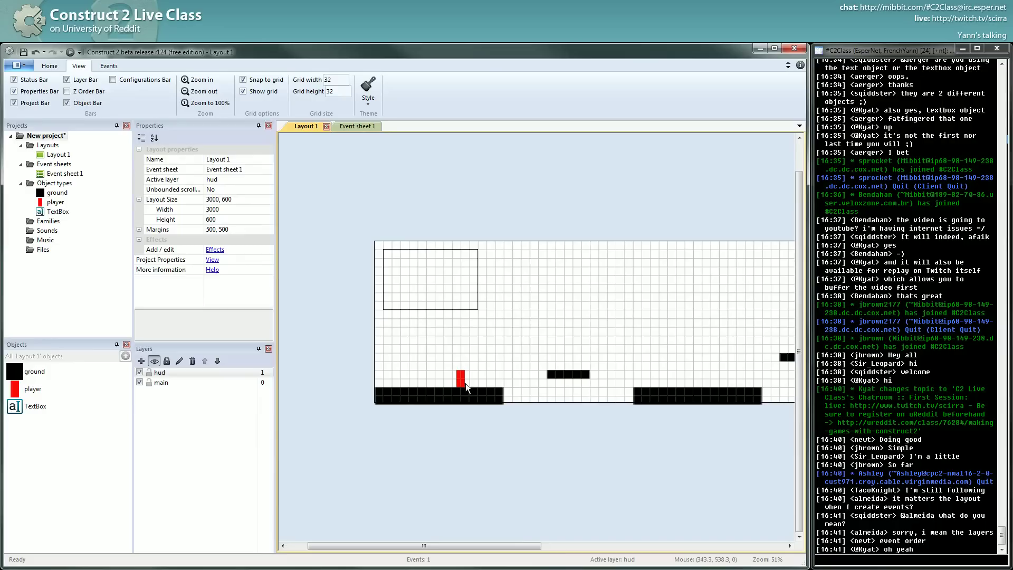
click(470, 399)
middle_drag(473, 391, 518, 356)
click(520, 353)
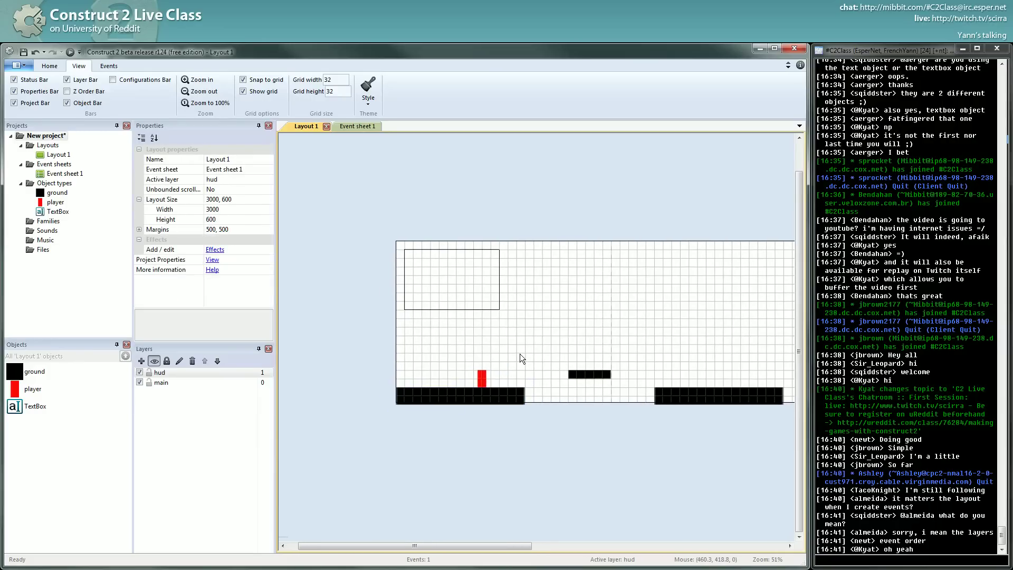
click(516, 396)
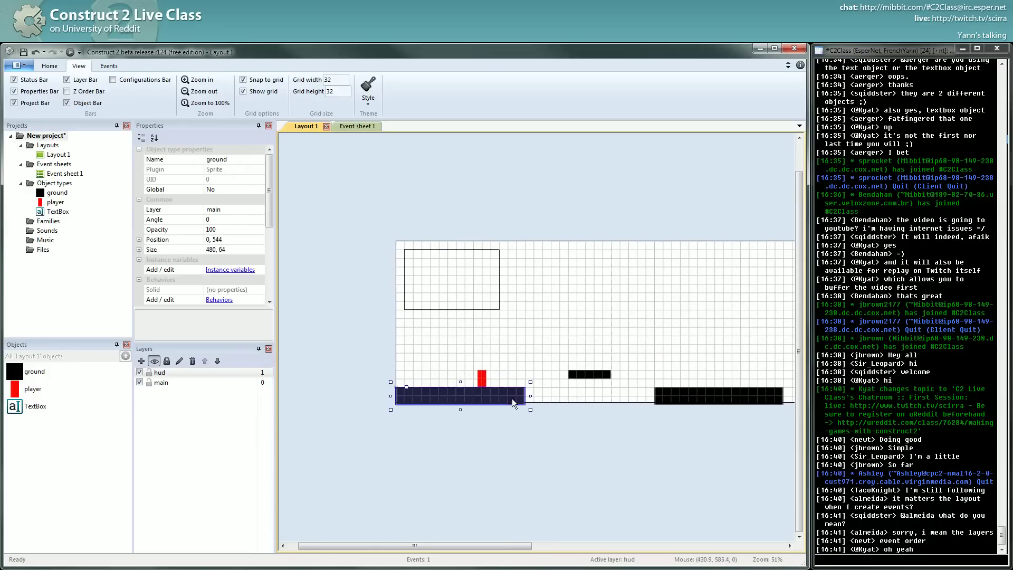
click(523, 371)
click(516, 393)
click(589, 376)
click(501, 345)
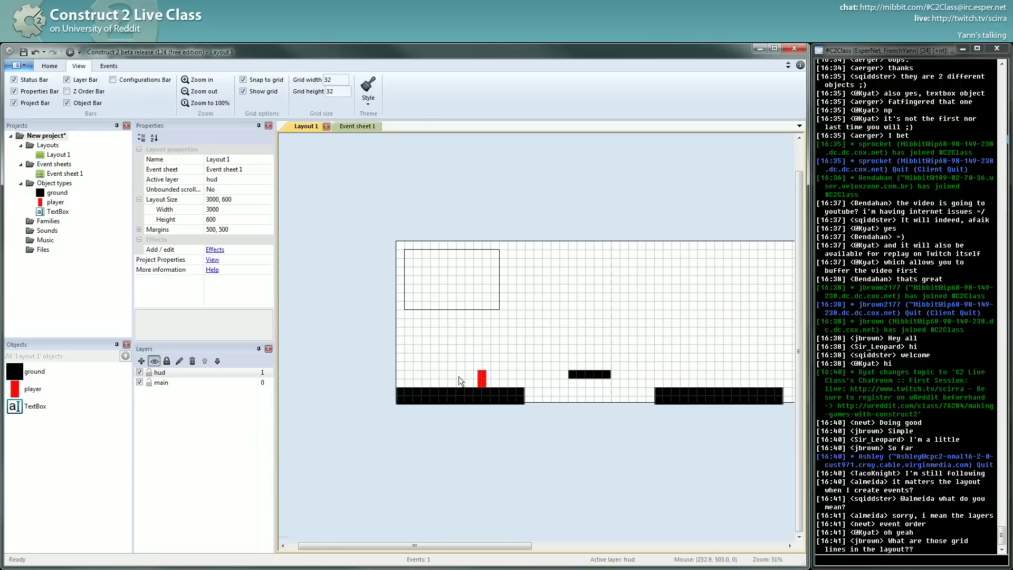
click(606, 374)
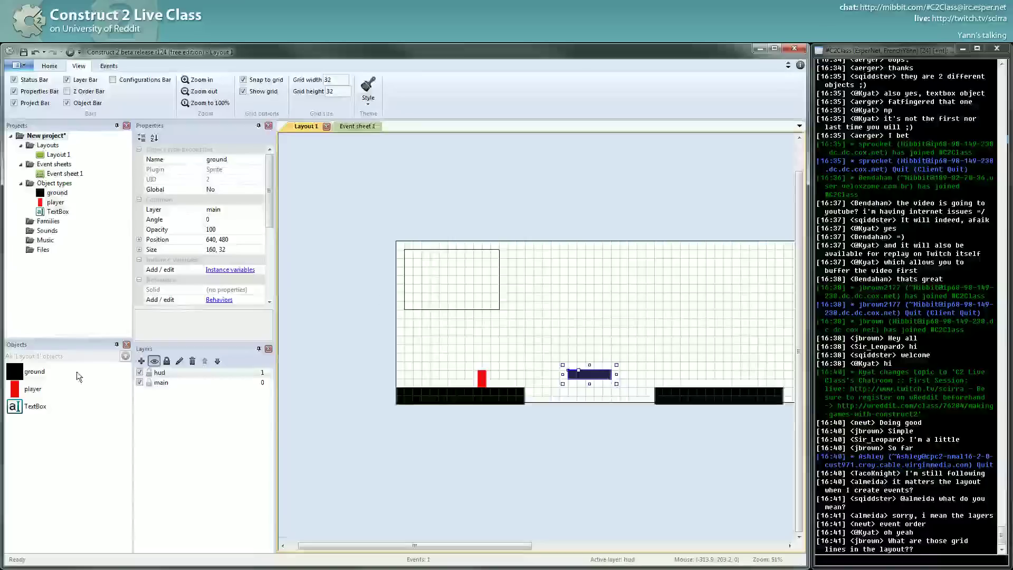
Compare the properties of the main and hud layers
click(167, 383)
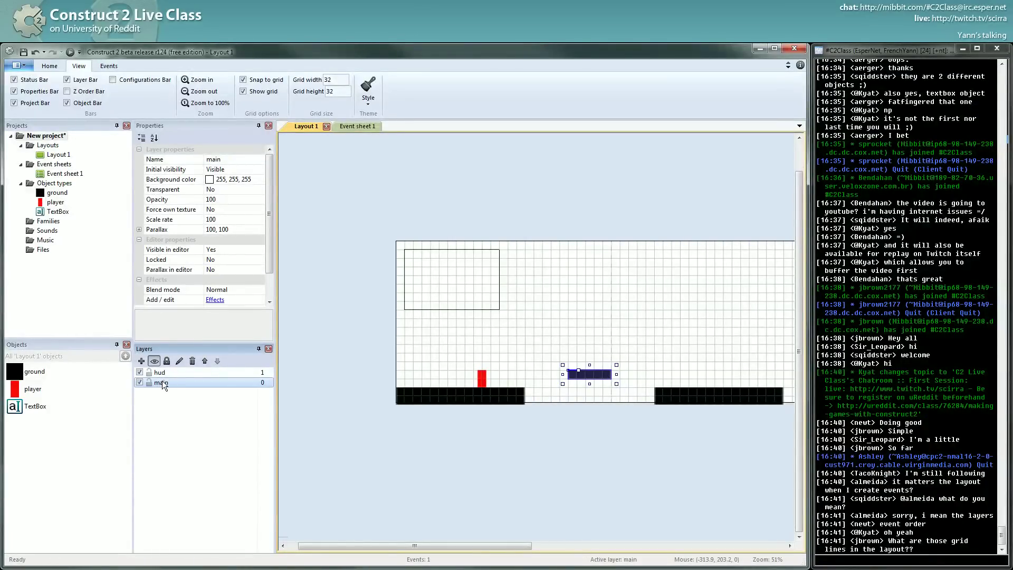
click(160, 373)
click(164, 380)
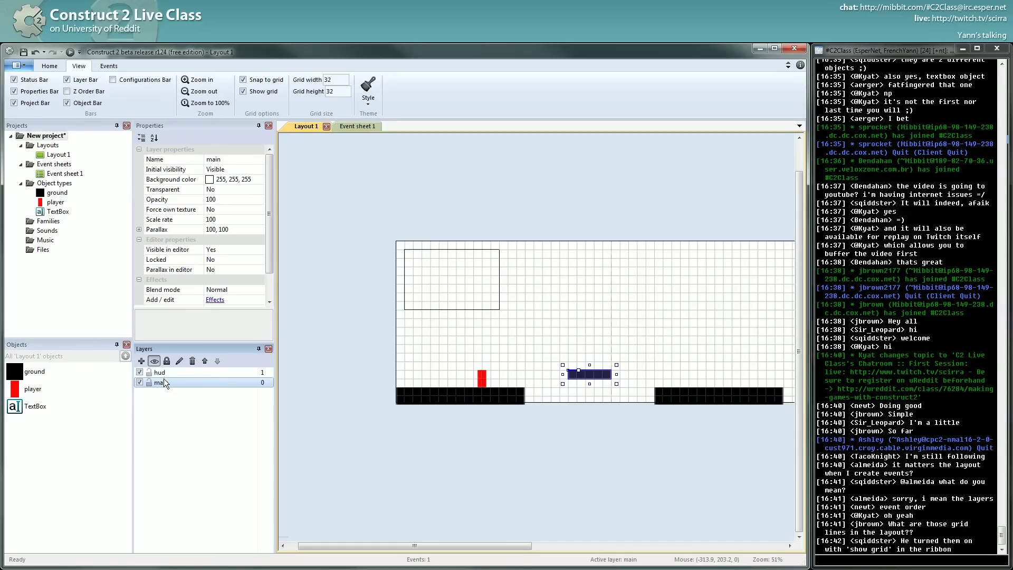
click(163, 372)
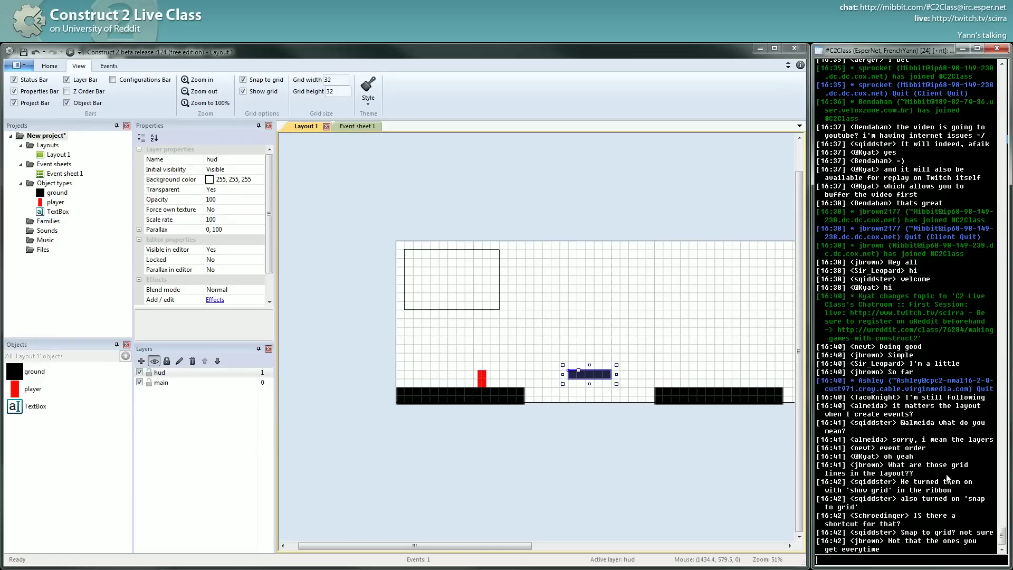
Toggle the layout's grid display off and back on
middle_drag(533, 359, 481, 360)
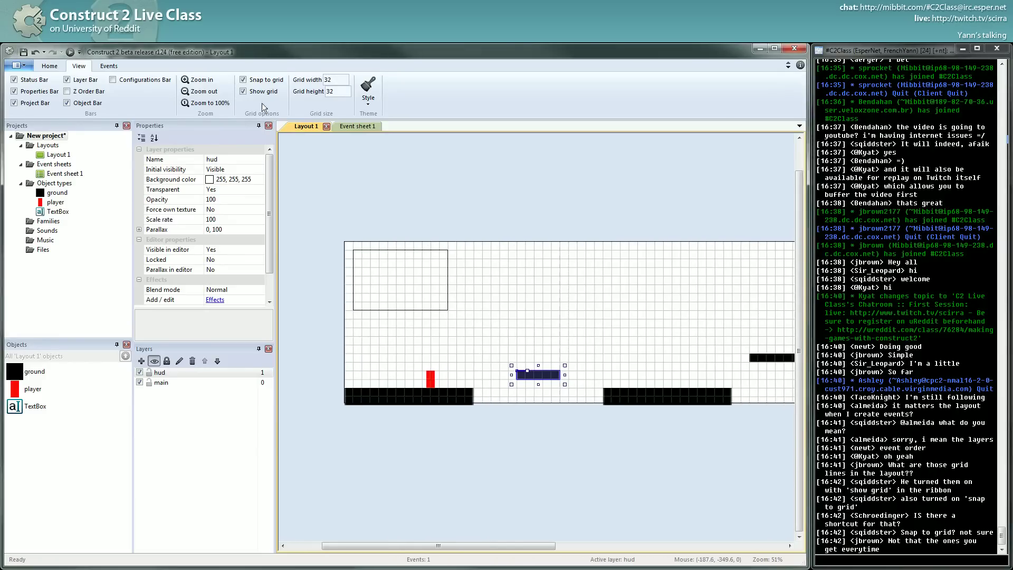
click(243, 91)
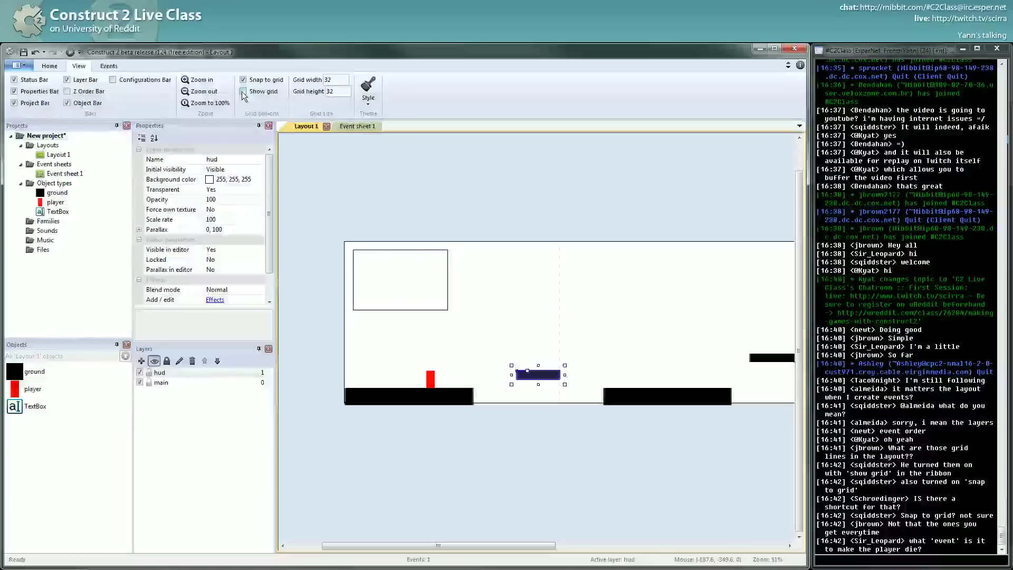
click(244, 92)
click(243, 92)
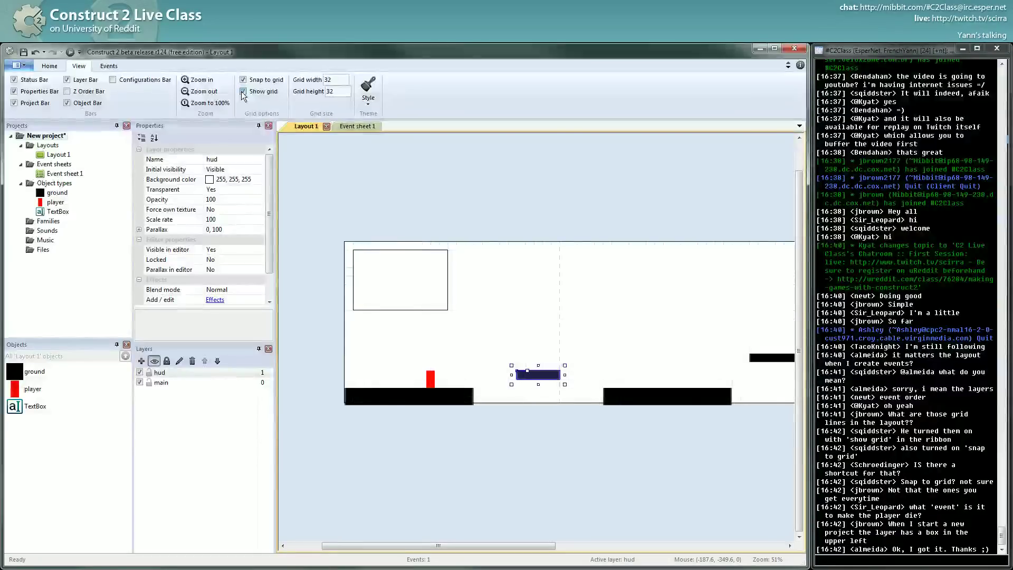
click(243, 92)
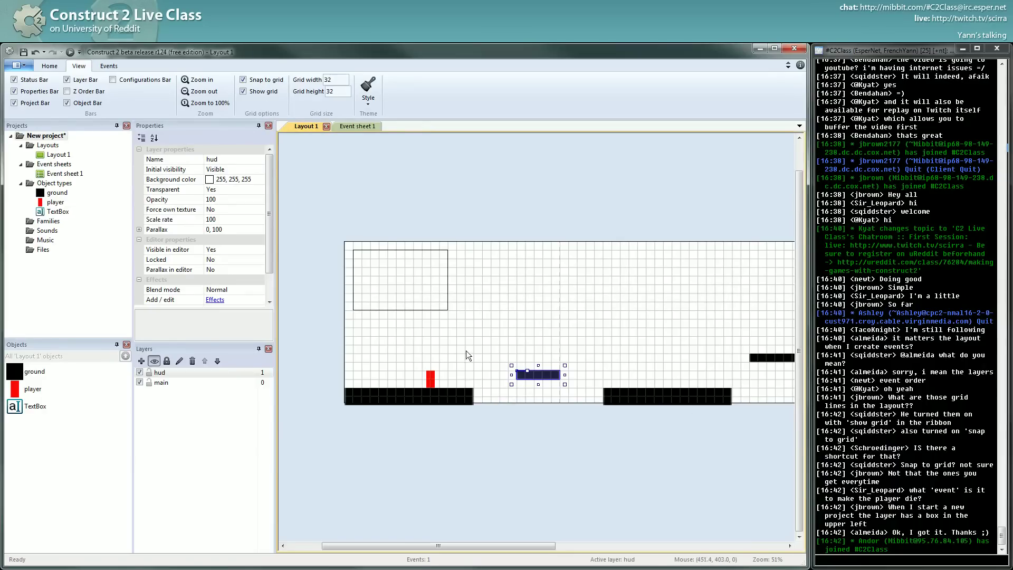
Inspect the starting ground block beneath the player and its neighbouring platforms
mouse_move(502, 340)
middle_down()
mouse_move(531, 339)
mouse_move(516, 339)
middle_up()
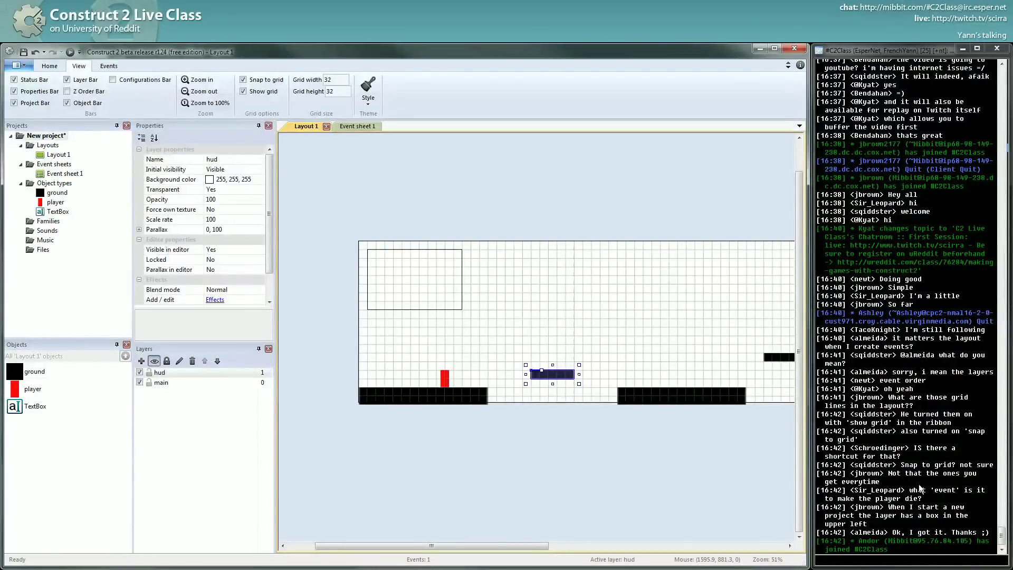
middle_drag(644, 418, 592, 360)
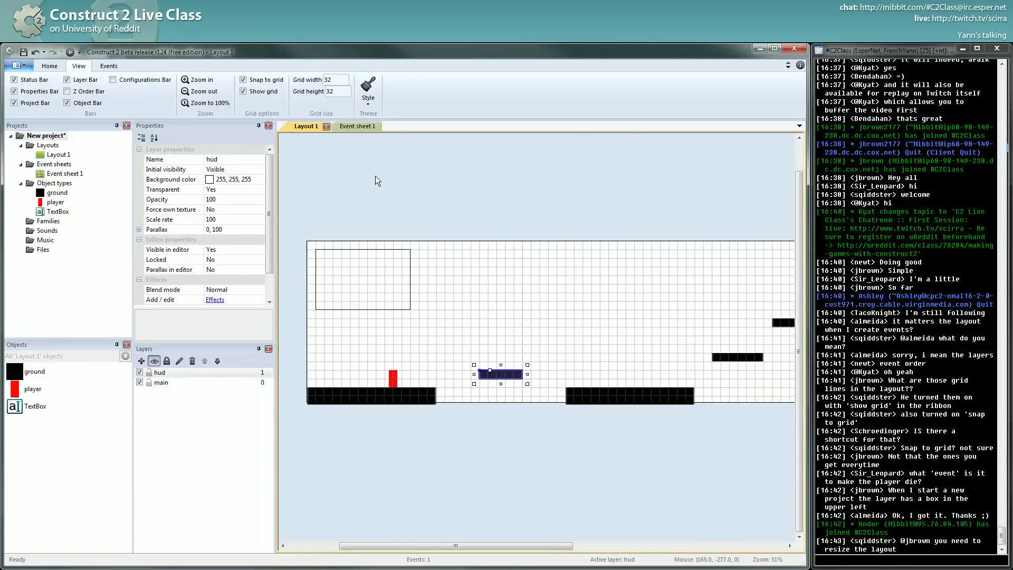
click(495, 448)
click(590, 394)
click(506, 379)
click(397, 400)
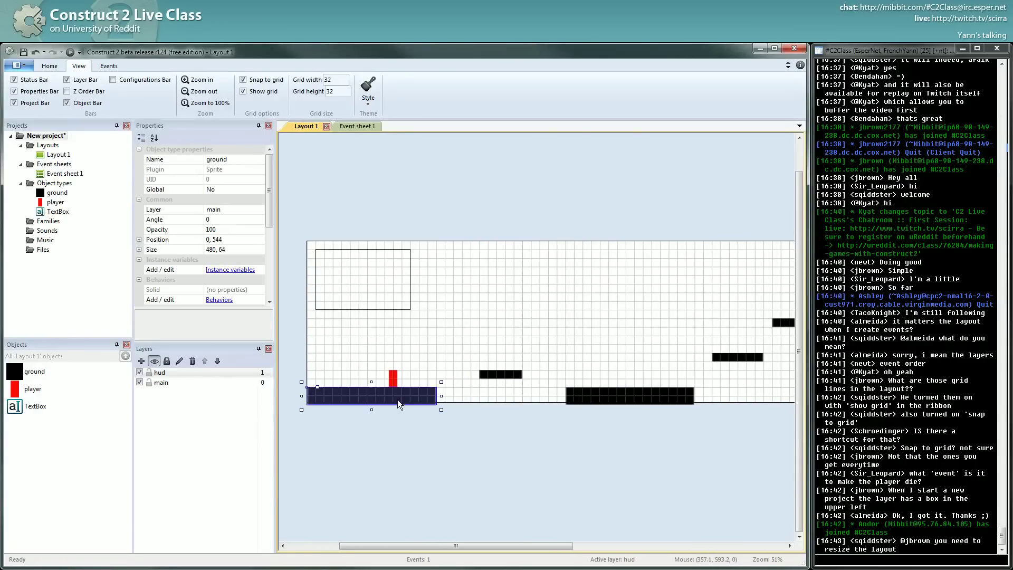
middle_drag(661, 452, 698, 448)
middle_drag(626, 452, 630, 452)
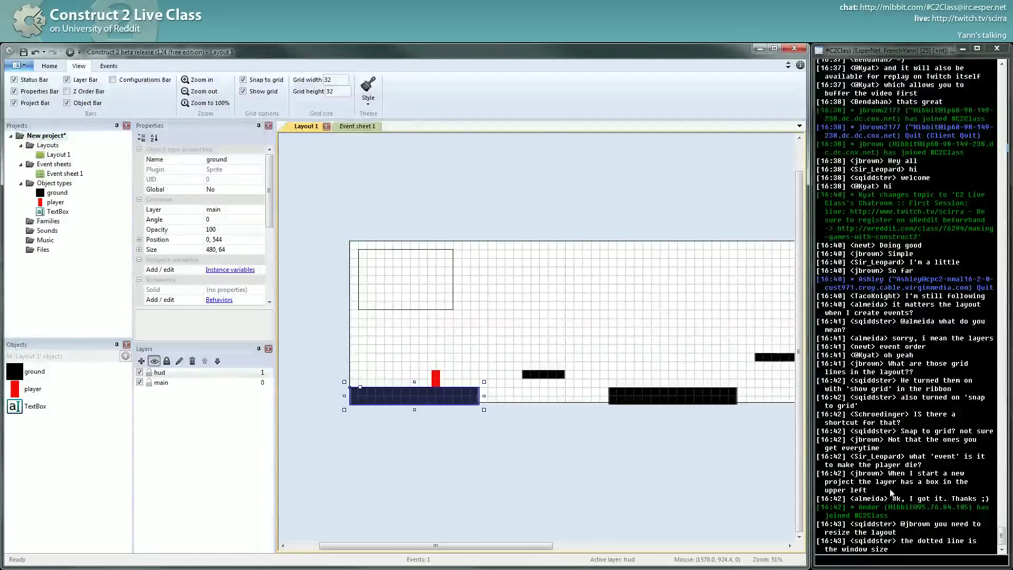
middle_drag(713, 481, 682, 468)
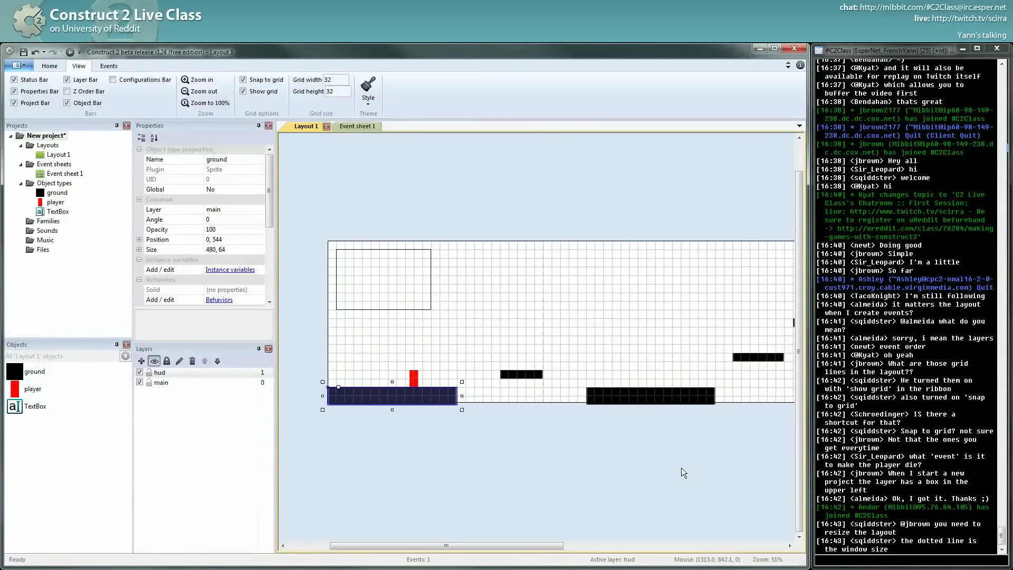
middle_drag(679, 467, 558, 449)
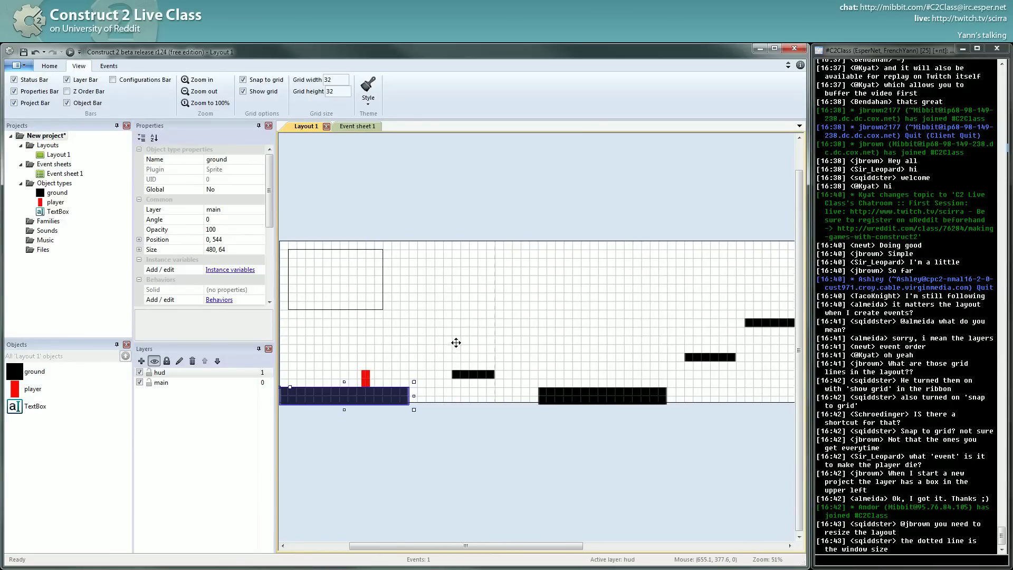
middle_drag(455, 341, 509, 305)
middle_drag(603, 379, 584, 377)
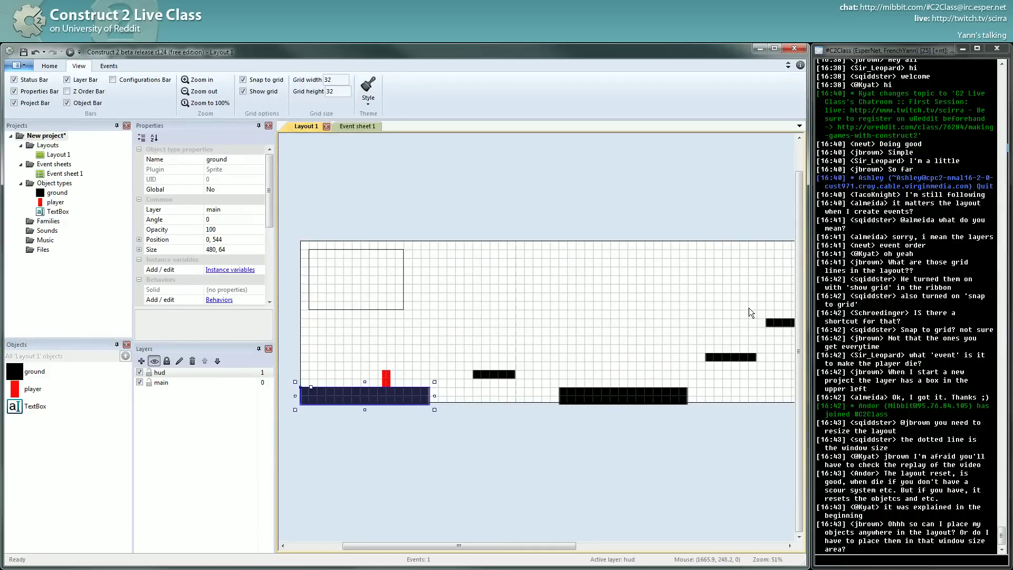
middle_drag(623, 352, 421, 332)
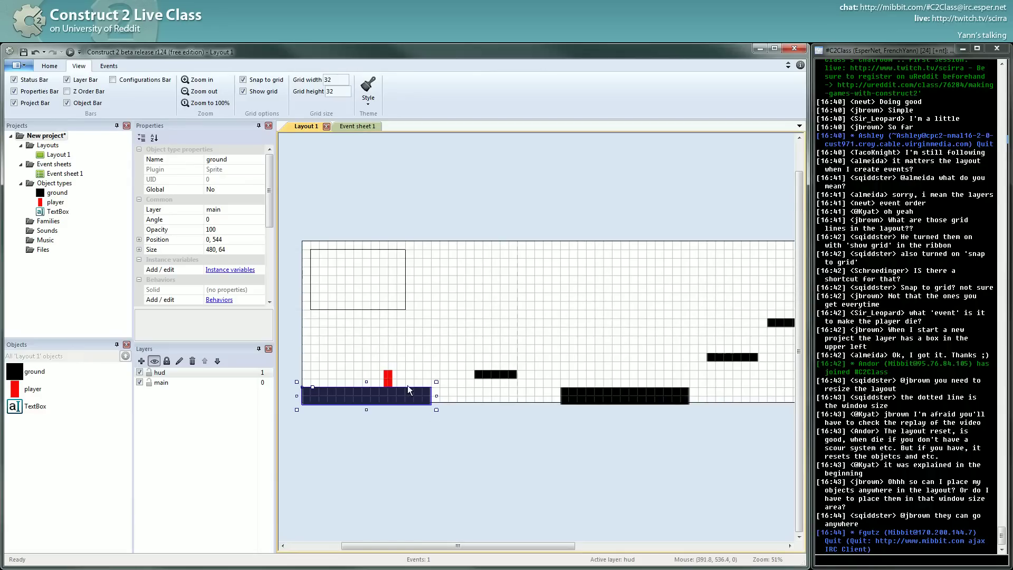
Examine the position and size of the two large ground blocks and the small platform between them
middle_drag(448, 401, 444, 401)
click(453, 434)
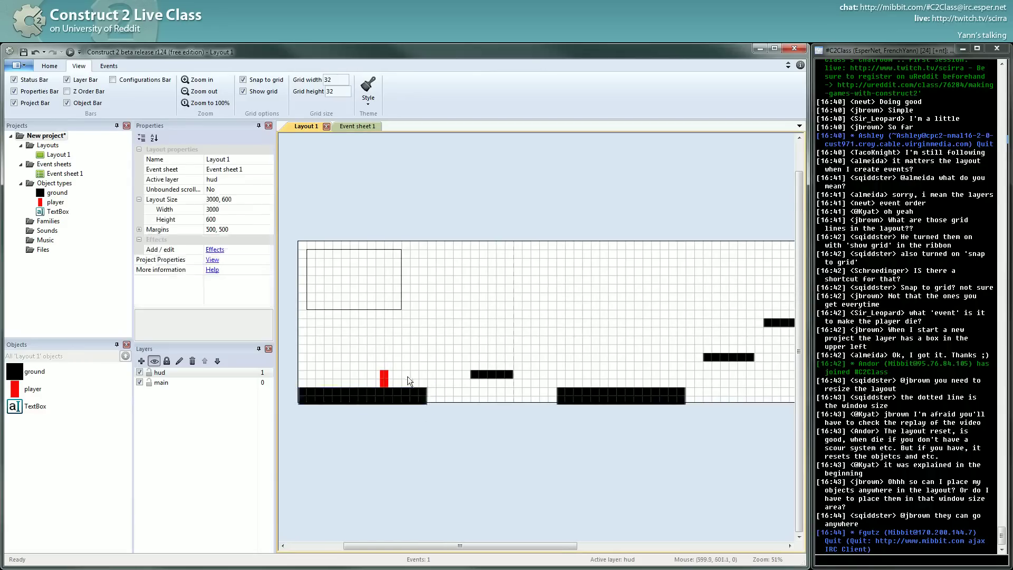
click(406, 393)
click(483, 376)
click(564, 393)
click(401, 390)
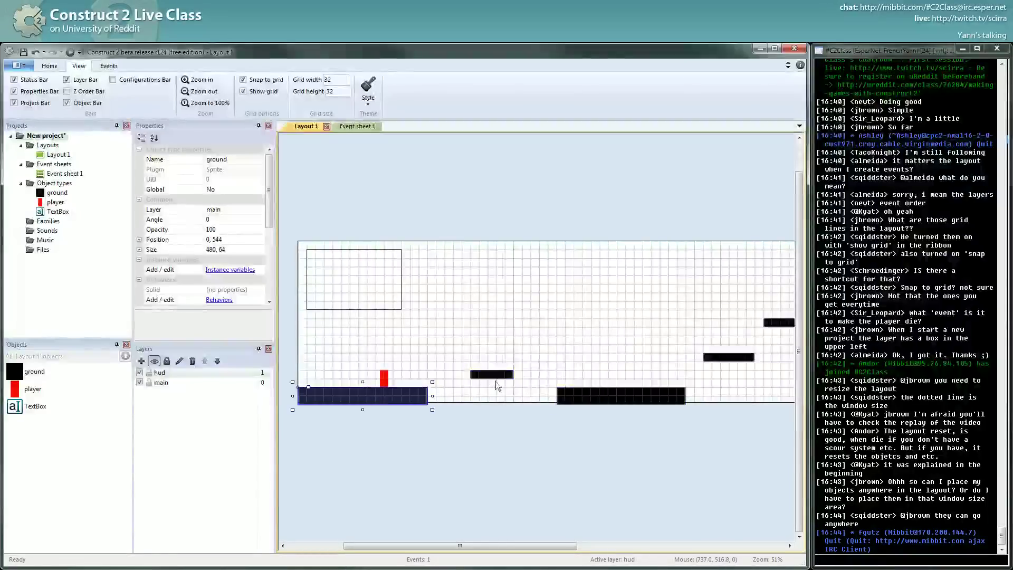
click(546, 384)
middle_drag(630, 397, 591, 395)
click(578, 396)
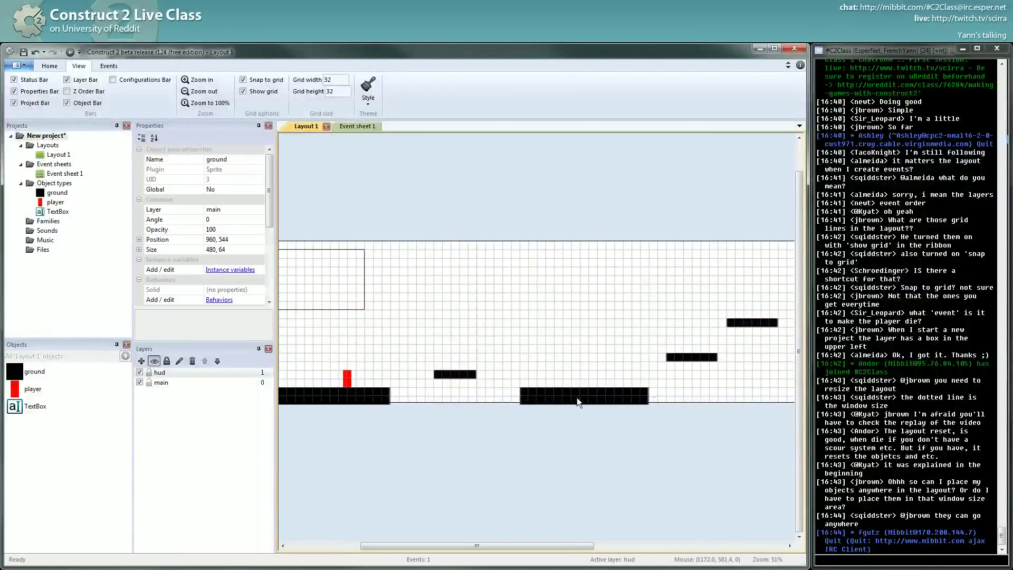
click(573, 358)
middle_drag(506, 336, 547, 336)
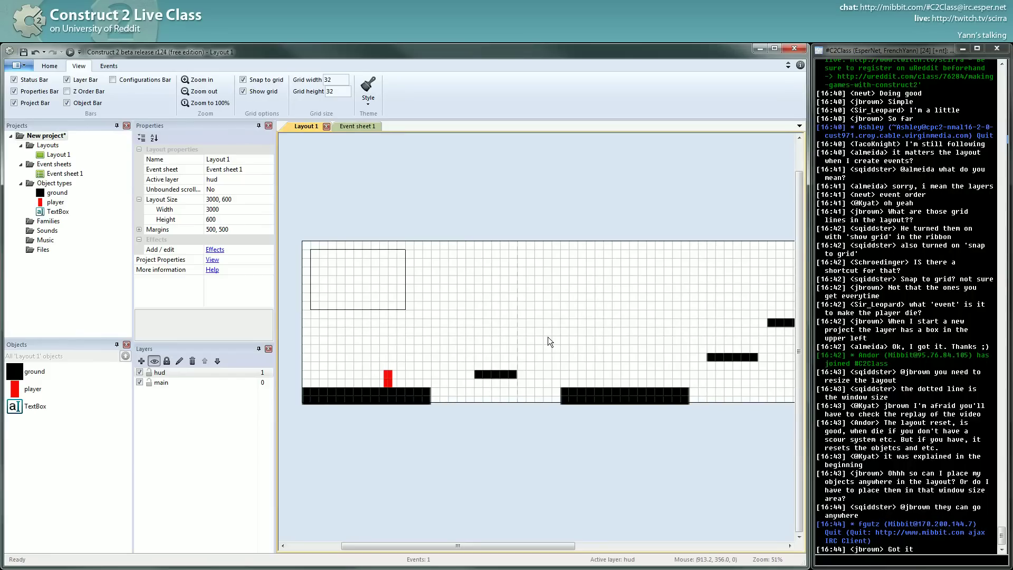
Examine the ground pieces in sequence, from the block under the player to the raised platforms beyond the second large block
middle_drag(378, 294, 390, 291)
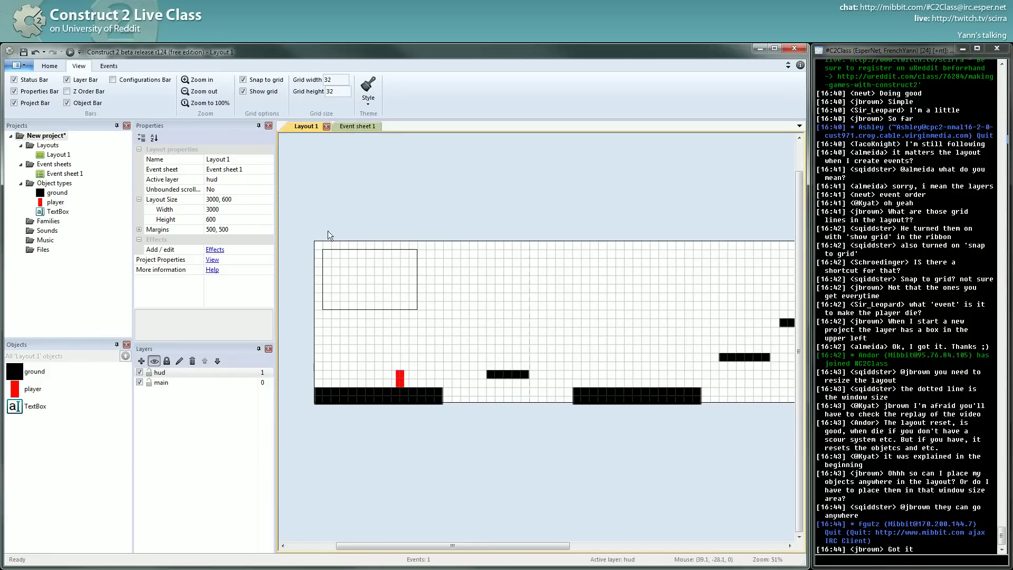
click(398, 265)
click(403, 398)
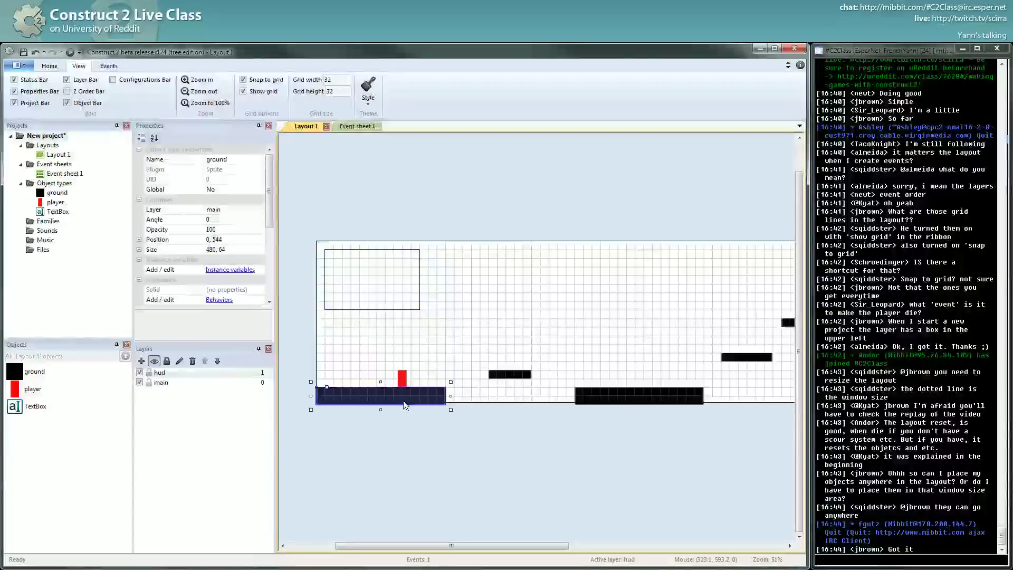
click(520, 377)
click(628, 396)
scroll(628, 397, right, 1)
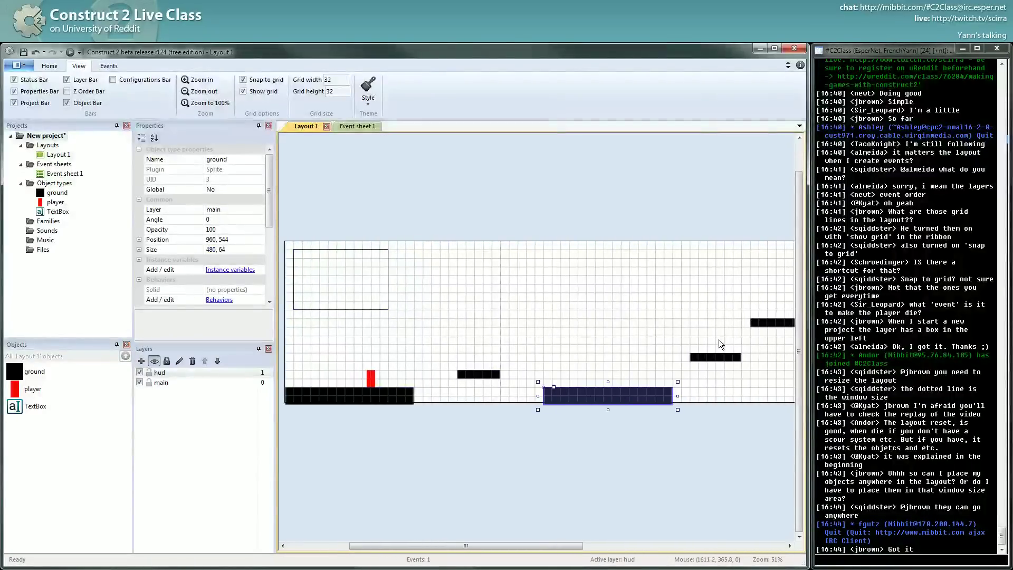
click(718, 355)
click(755, 322)
middle_drag(648, 415, 568, 395)
click(628, 359)
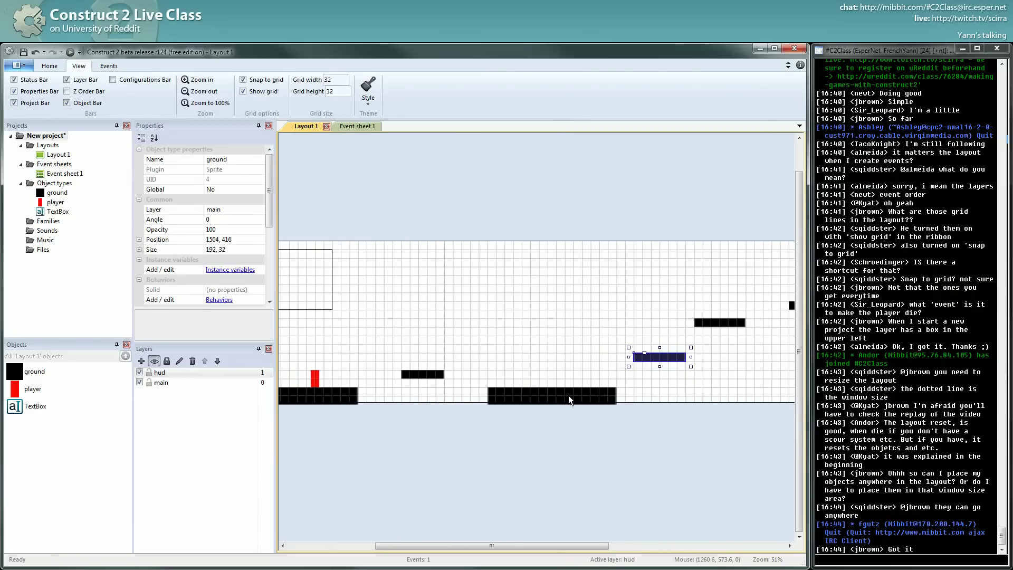
middle_drag(403, 392, 428, 396)
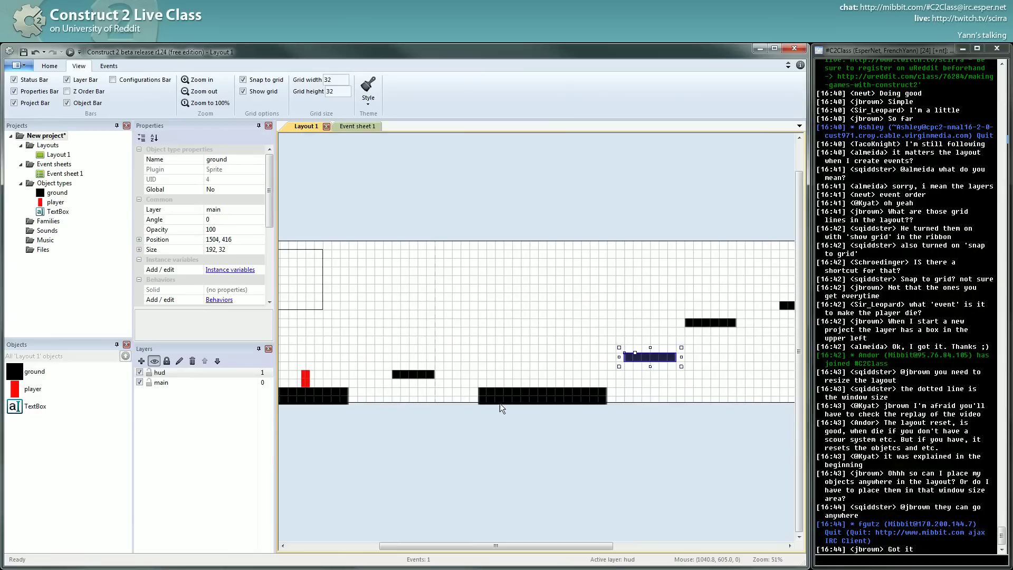
middle_drag(499, 403, 385, 417)
Review the second large ground block and the platforms leading to the far end of the layout
click(426, 442)
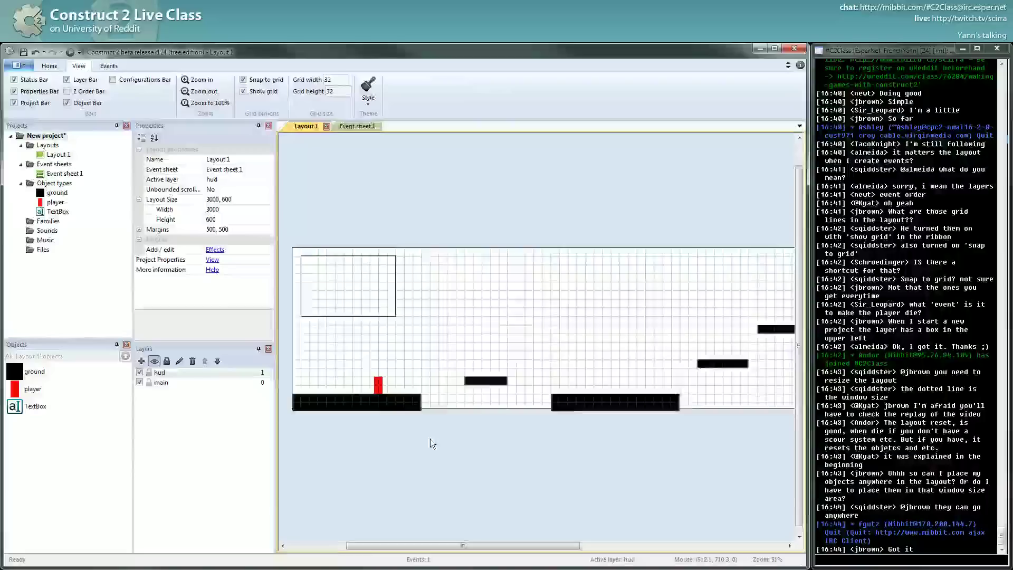
middle_drag(430, 439, 438, 436)
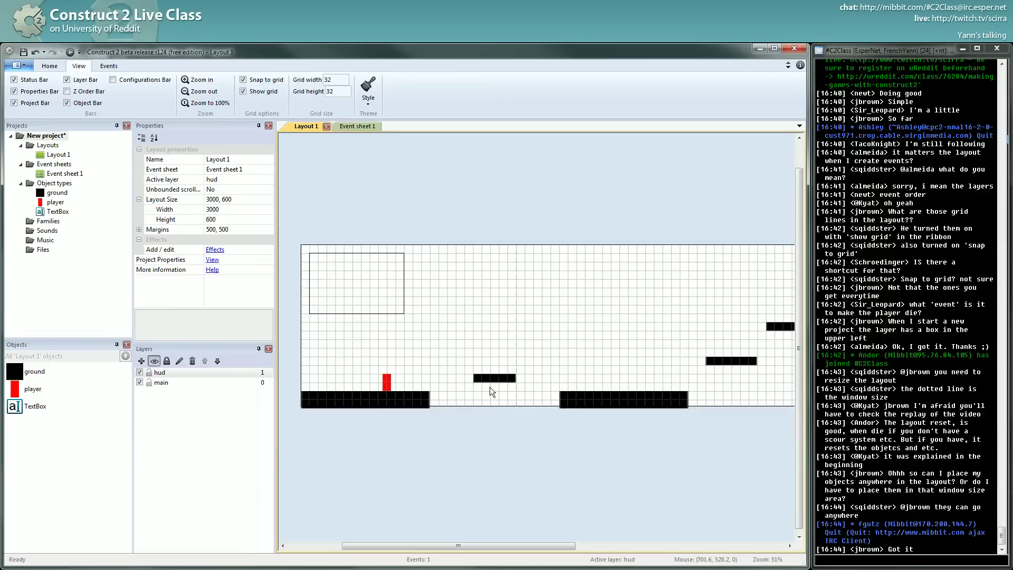
scroll(533, 367, right, 3)
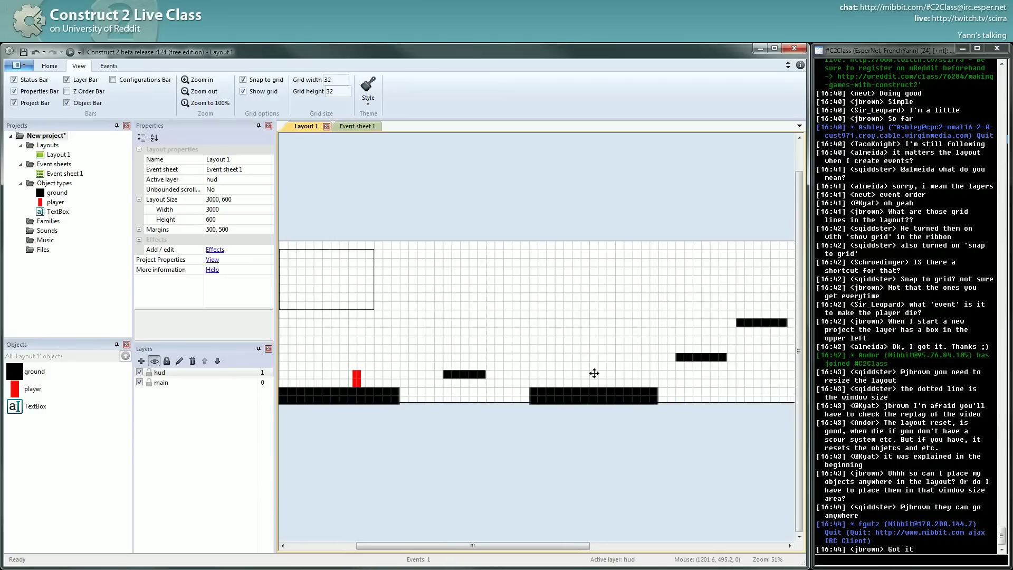
click(565, 400)
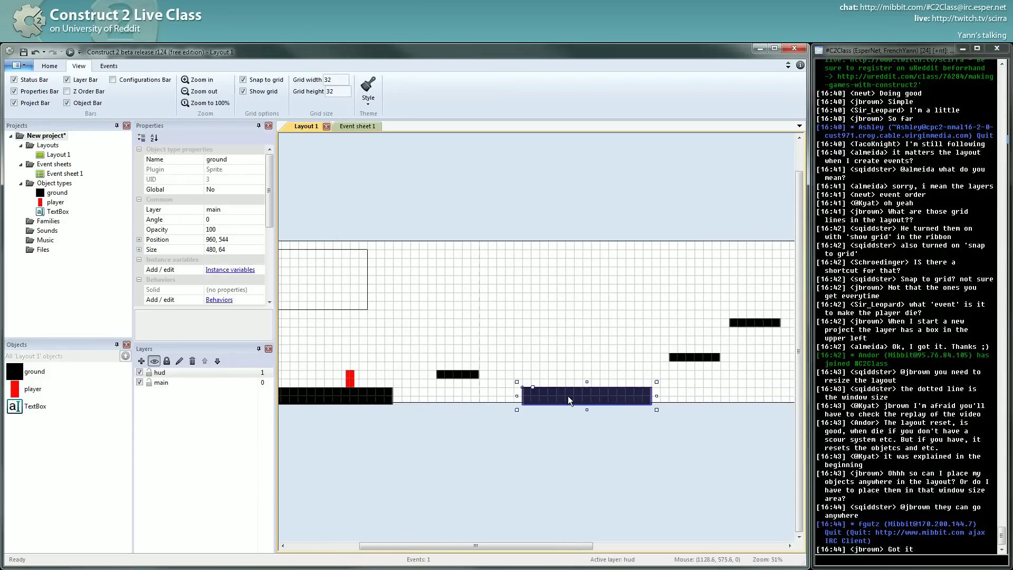
scroll(575, 399, right, 10)
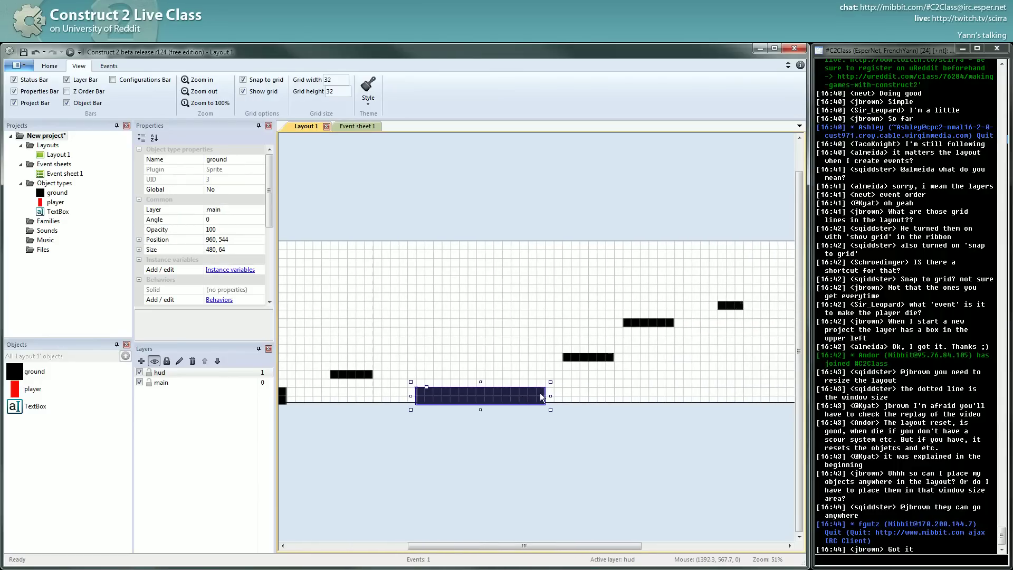
scroll(534, 399, right, 6)
scroll(527, 332, left, 8)
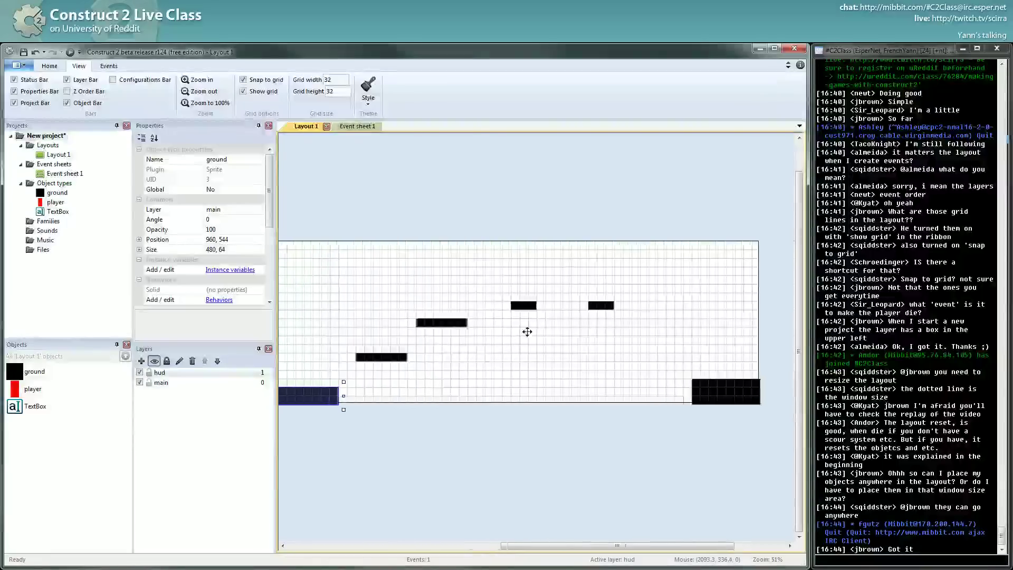
Review the layout from the far end back to its start and inspect the ground block beneath the player
scroll(528, 353, left, 8)
scroll(474, 372, left, 5)
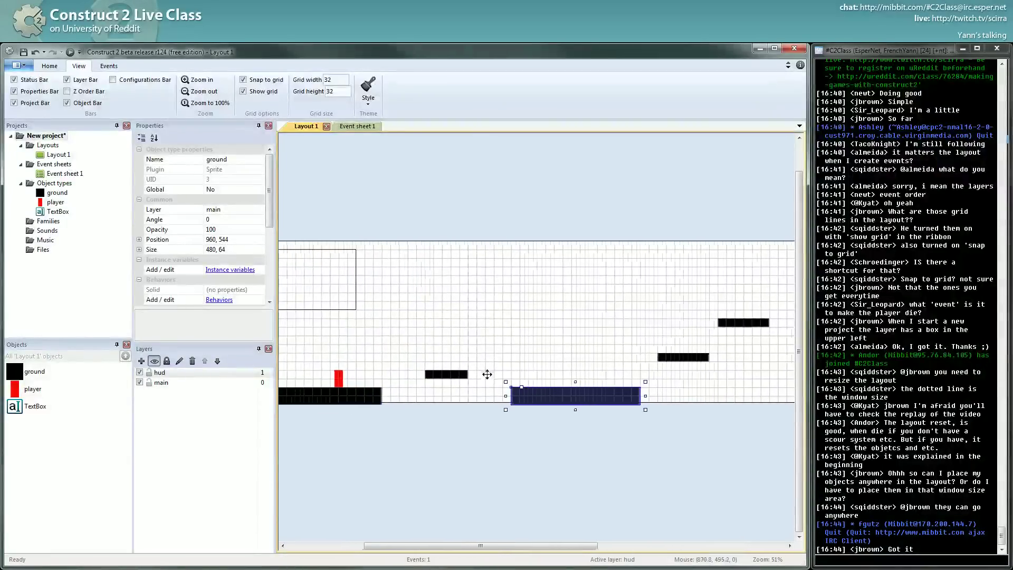
click(603, 501)
scroll(528, 464, left, 1)
click(458, 391)
click(509, 500)
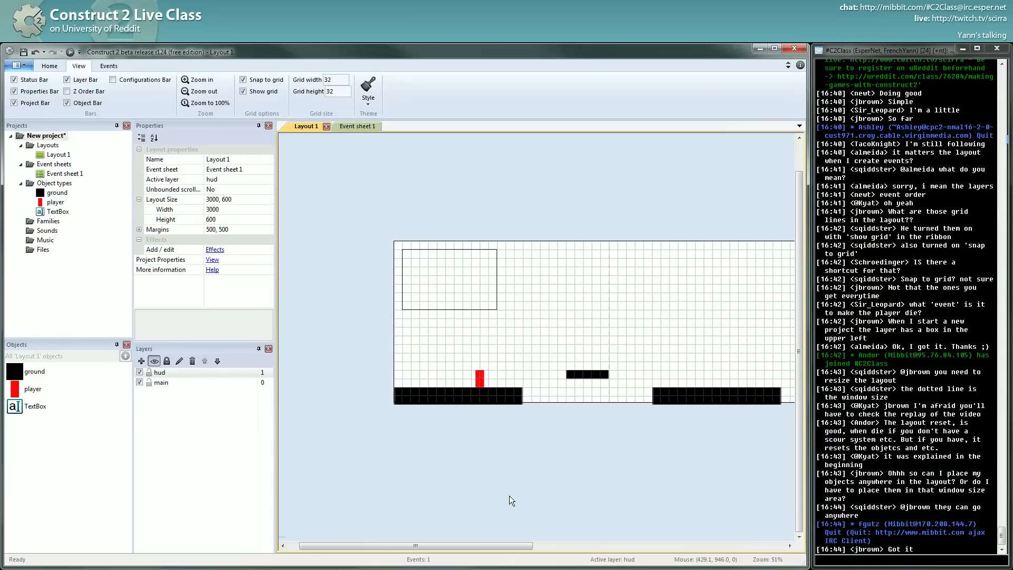
scroll(531, 375, right, 6)
click(299, 396)
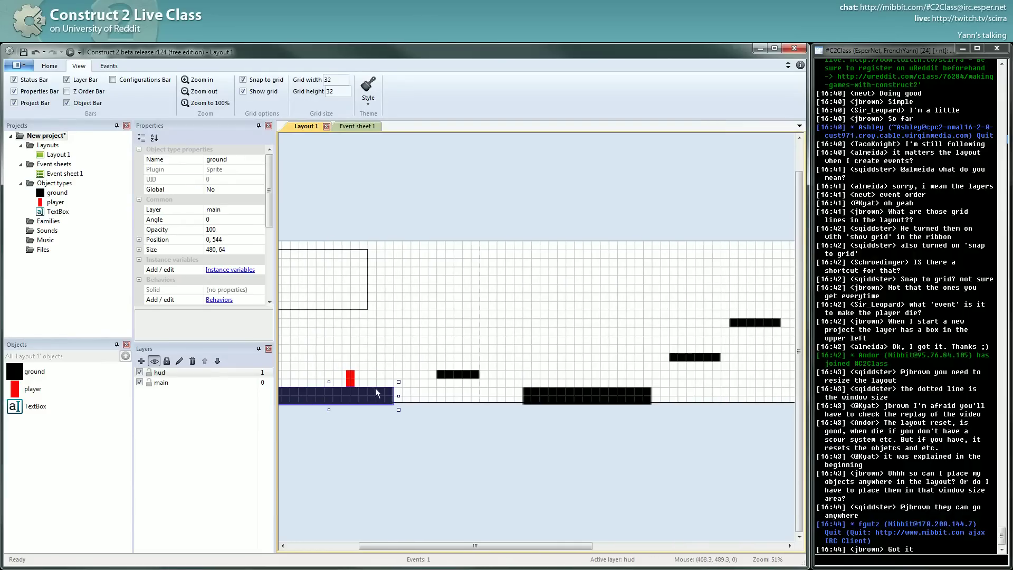
Look over the full length of the layout, from the first ground block to the last one and back
scroll(295, 394, left, 4)
middle_drag(659, 483, 512, 484)
middle_drag(541, 459, 319, 457)
middle_drag(574, 447, 536, 447)
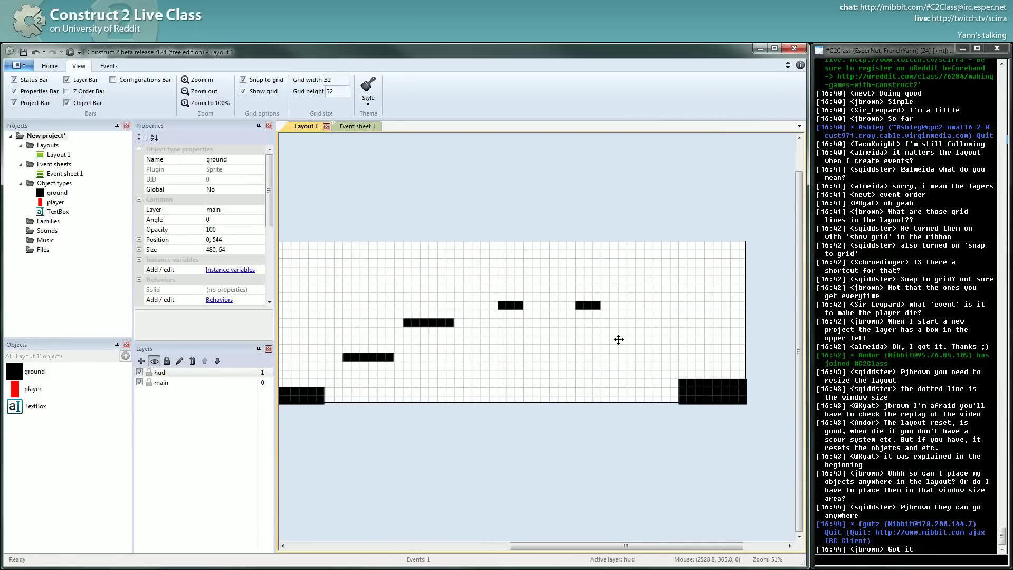
scroll(617, 339, right, 4)
scroll(484, 388, left, 20)
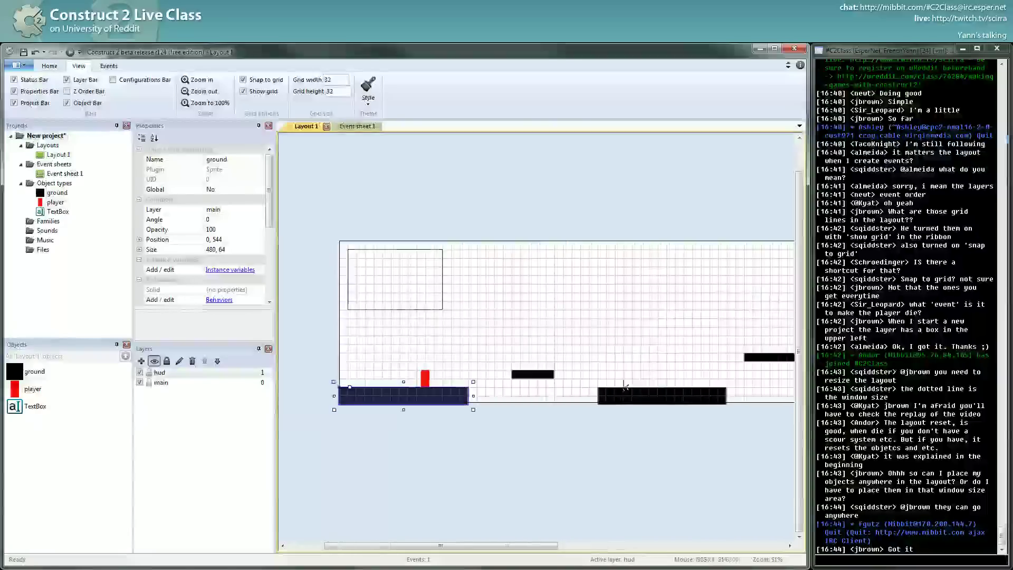
Preview the layout in the browser and walk the player off the outer edge of the starting ground block
click(70, 52)
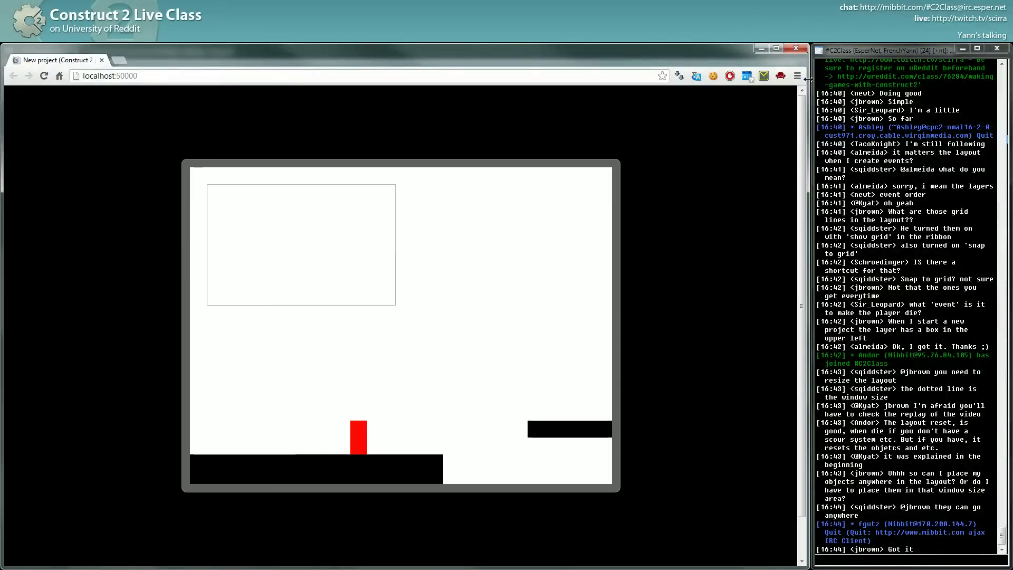
key(Left)
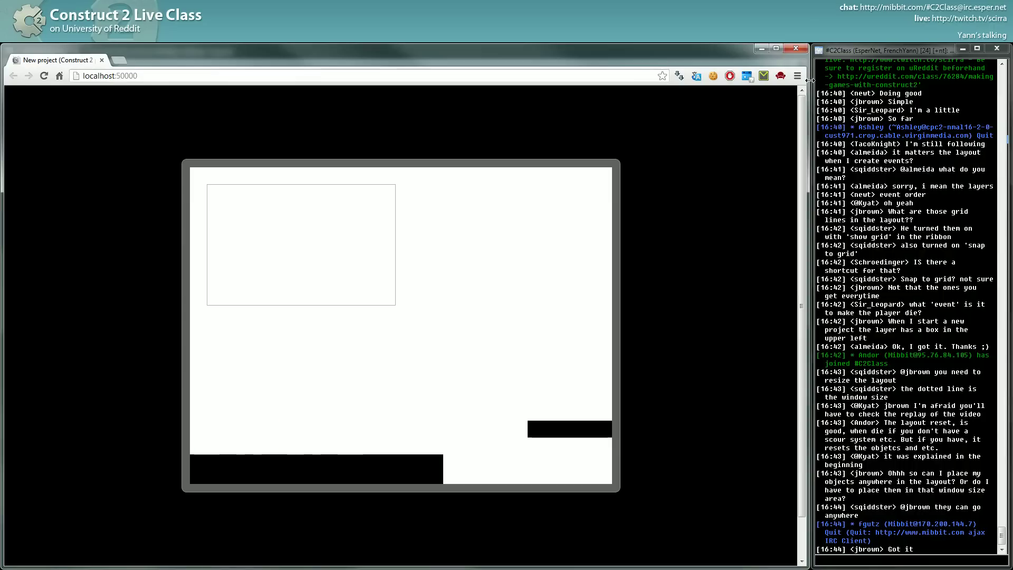
key(Left)
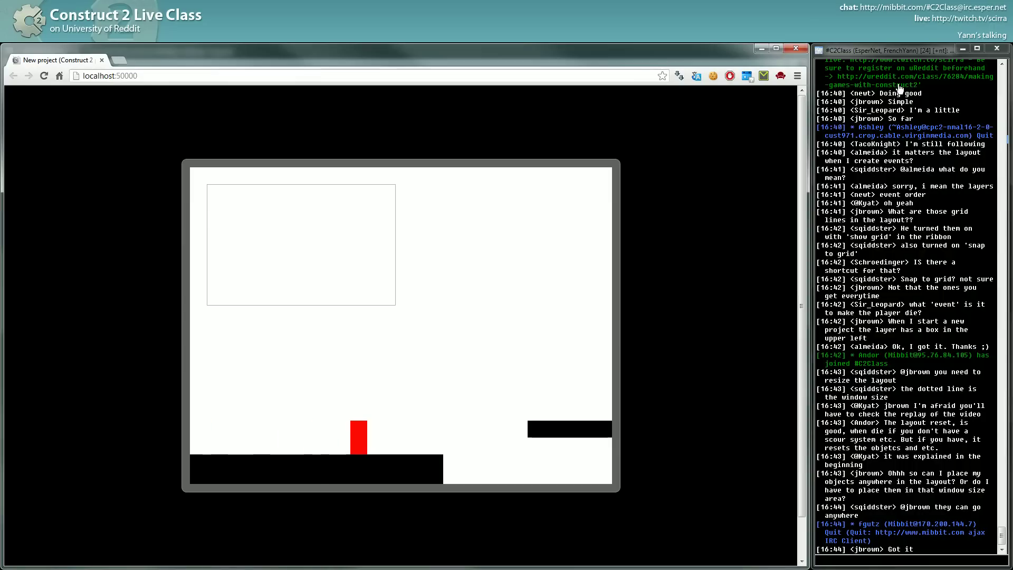
click(762, 49)
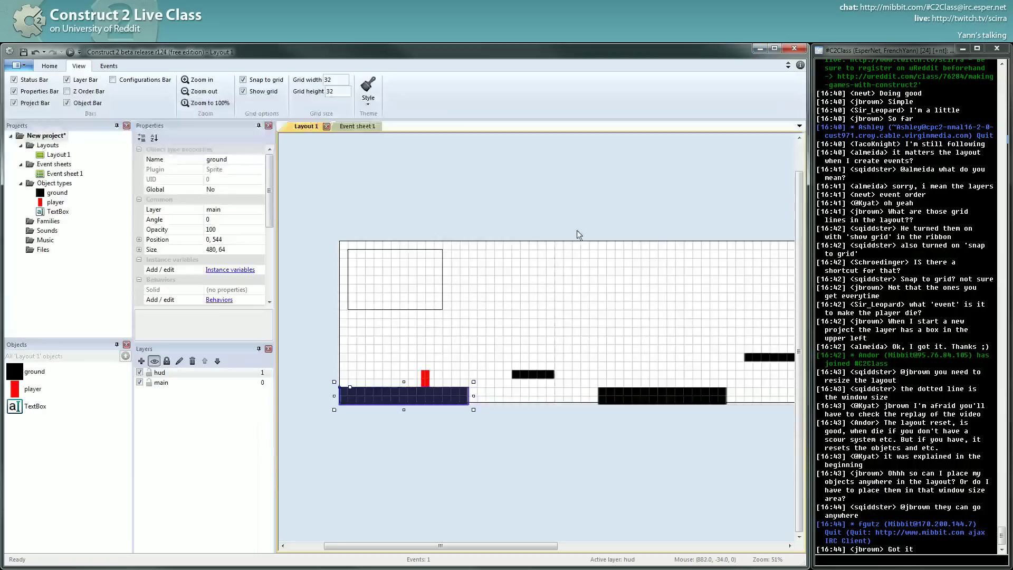
Add the Bound to layout behavior to the player sprite
click(444, 483)
click(425, 381)
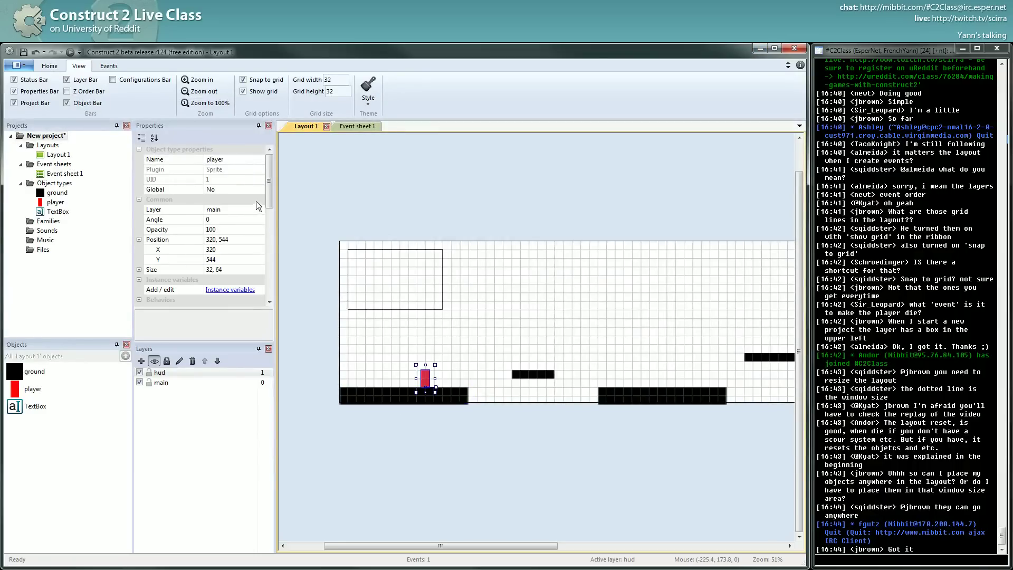
scroll(268, 242, down, 4)
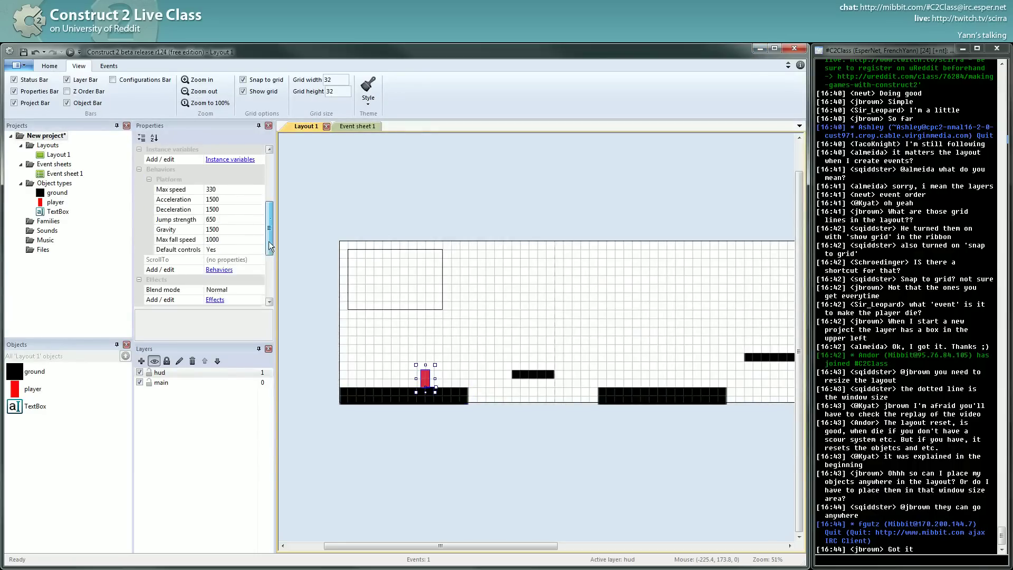
click(226, 271)
click(529, 228)
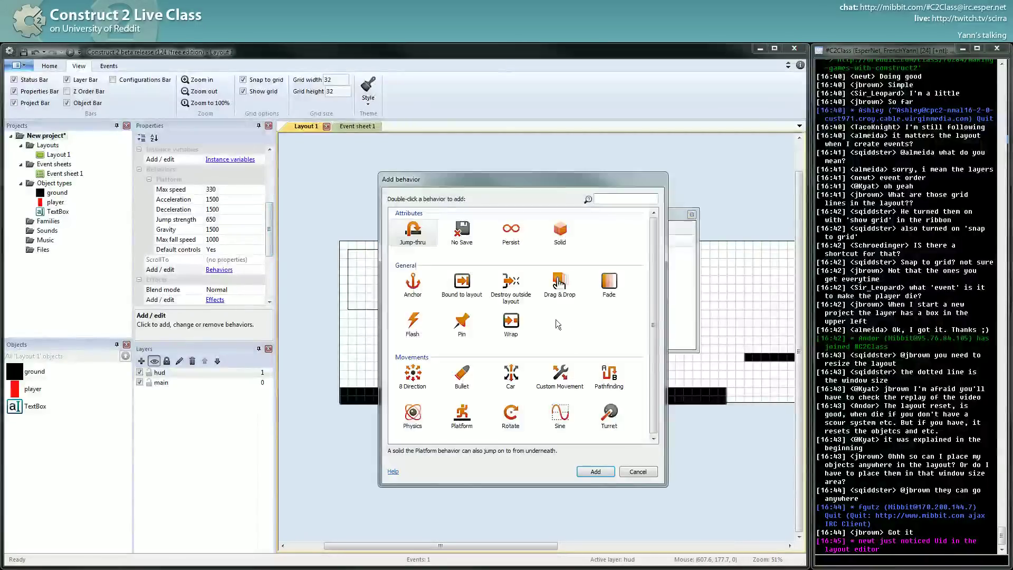
click(462, 284)
double_click(462, 284)
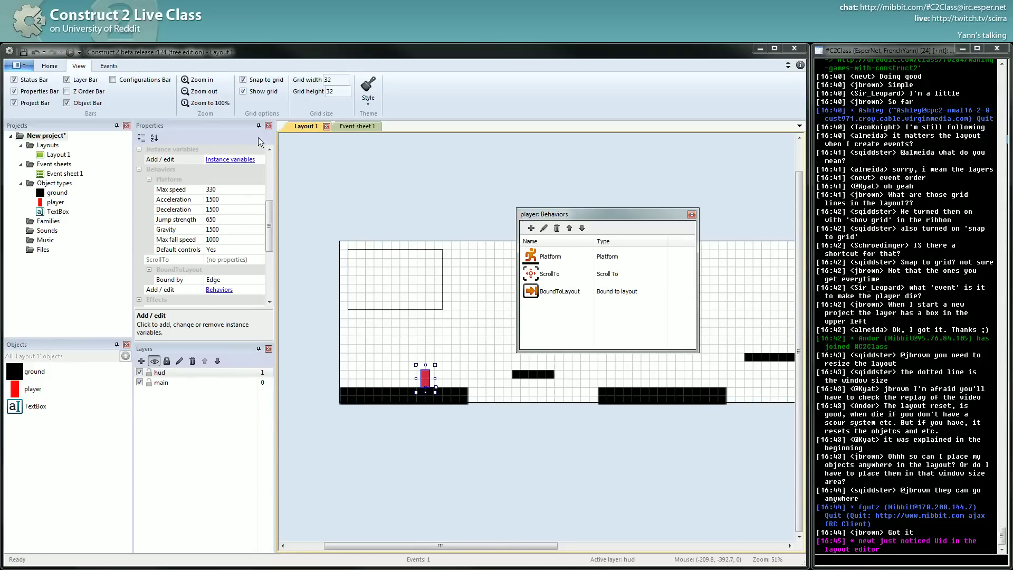
Test the player in the browser preview against the layout's left edge and in the gap between the ground blocks
key(alt+Tab)
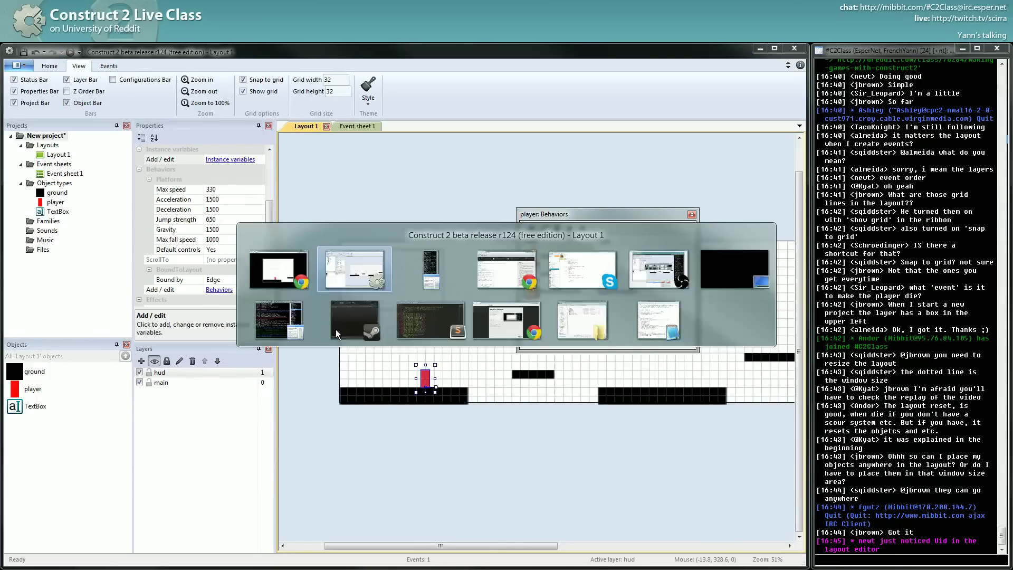
click(264, 258)
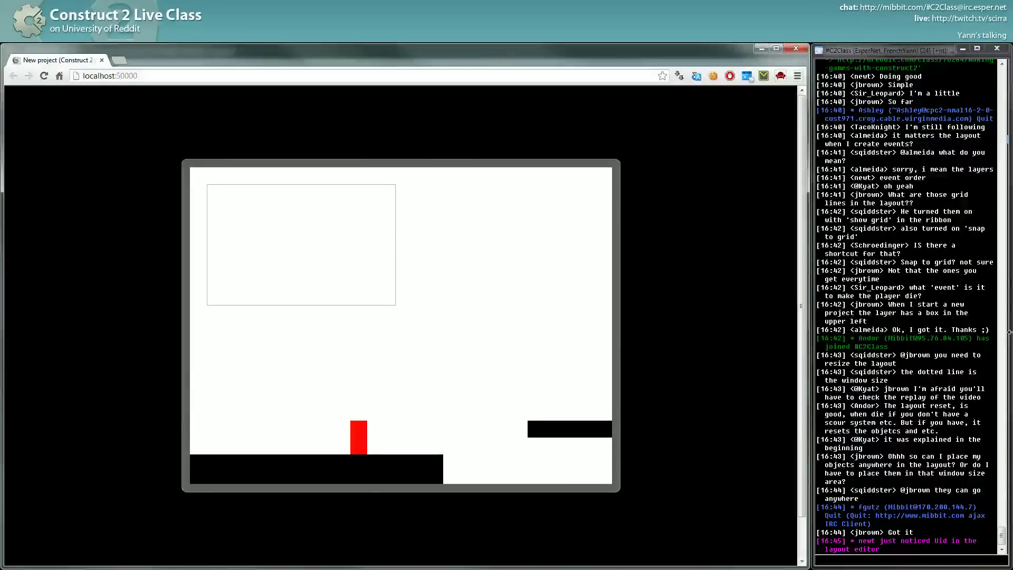
key(Left)
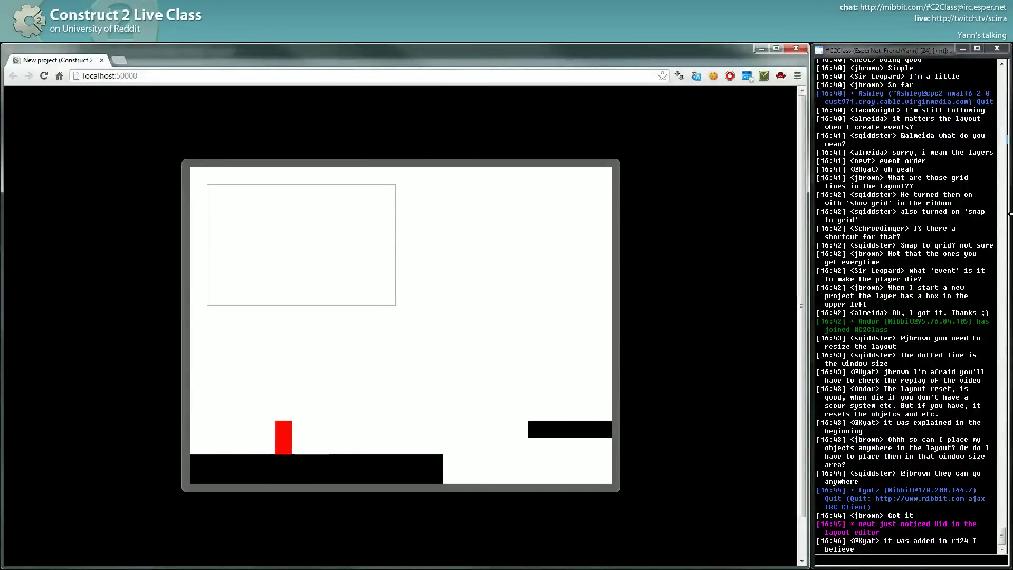
key(Left)
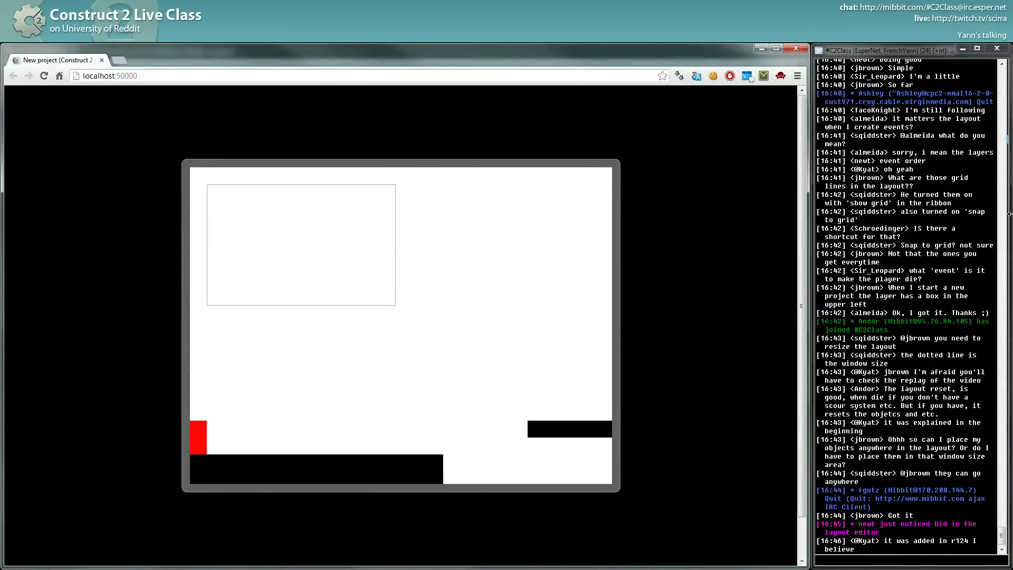
key(Right)
key(Right)
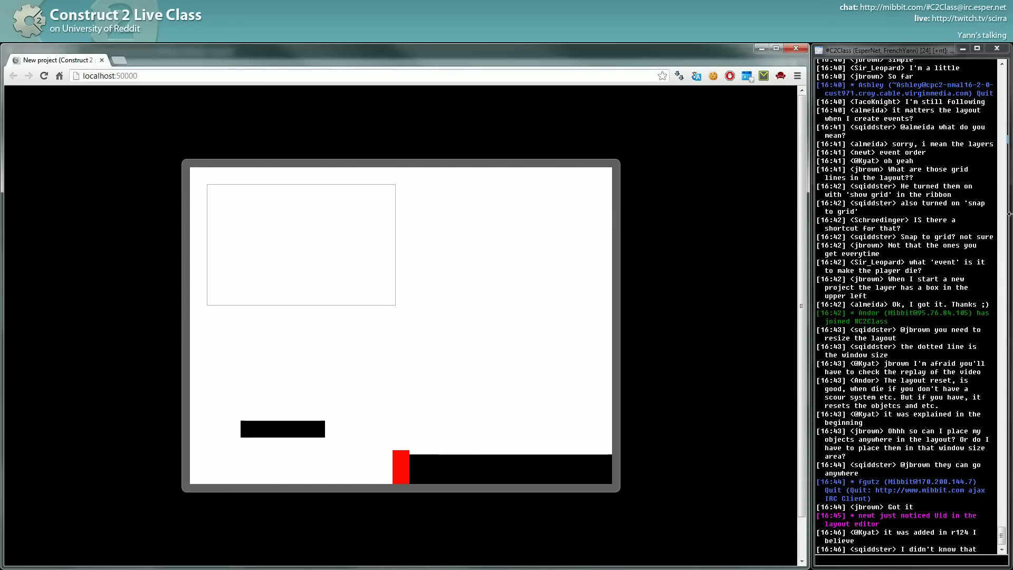
key(Left)
key(Left)
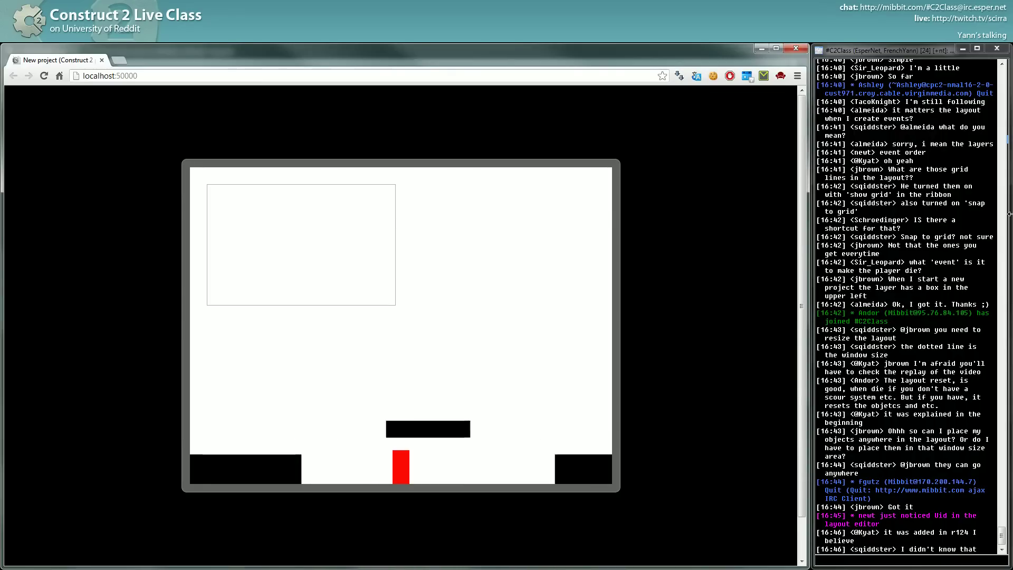
key(space)
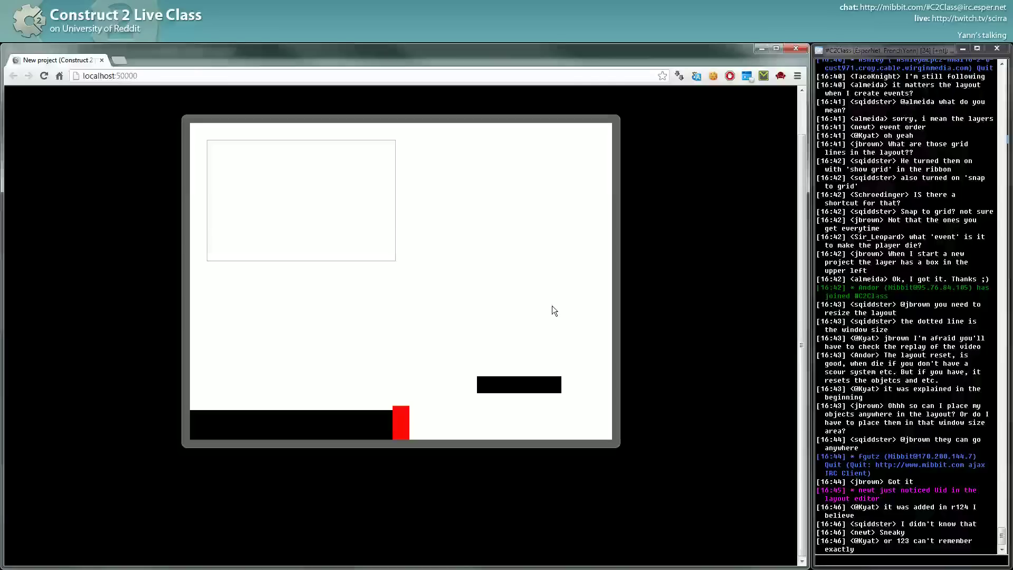
key(alt+Tab)
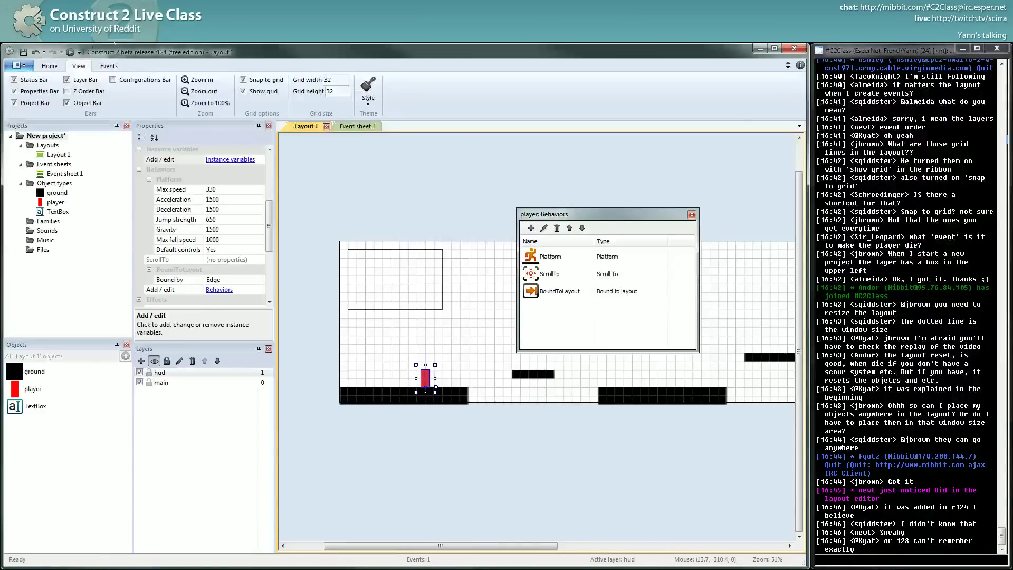
Run the layout preview again and jump the player from the starting ground block toward the small platform
click(70, 51)
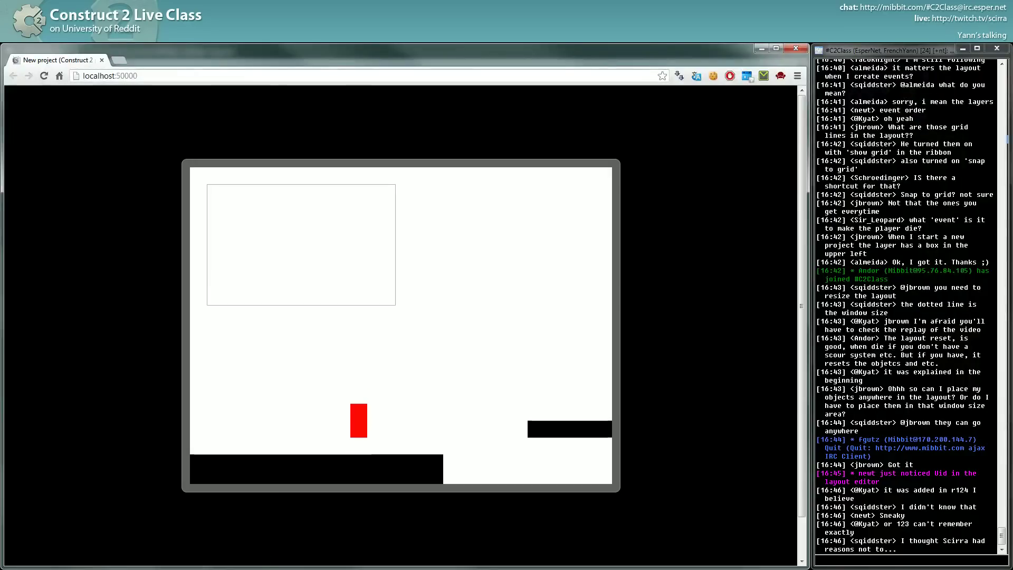
key(Up)
key(Right)
key(Up)
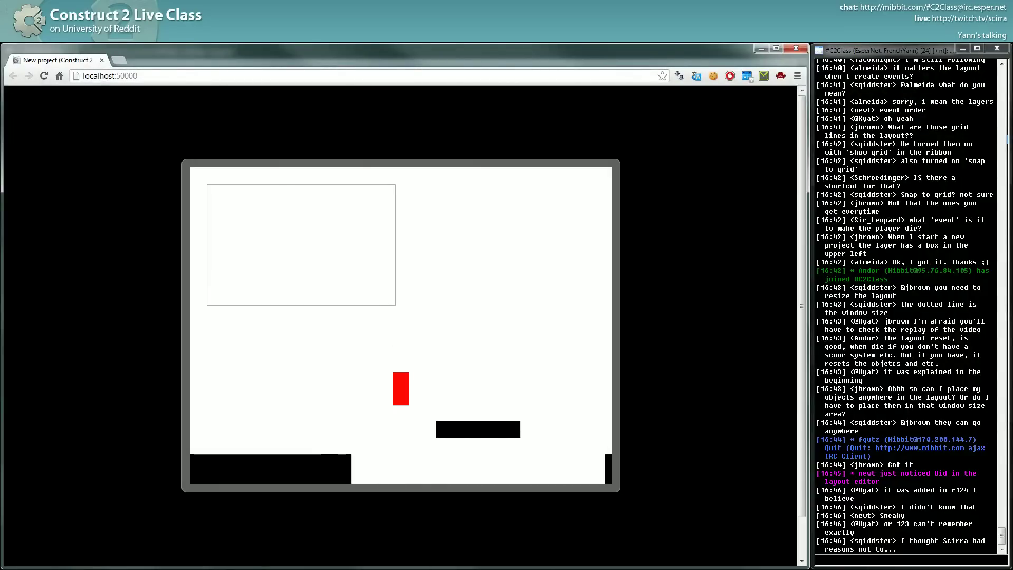
key(alt+Tab)
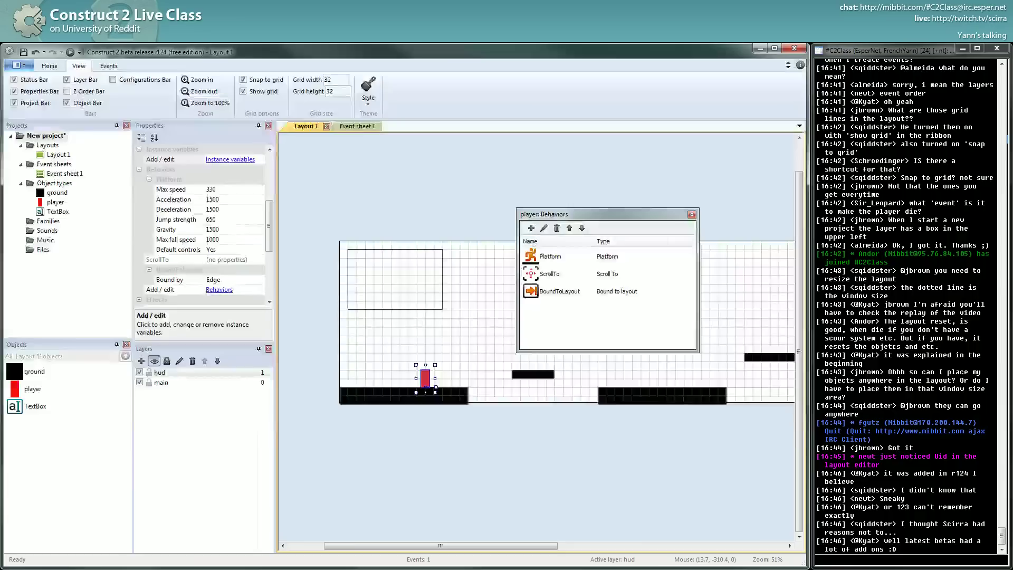
Inspect the Bound by property of the player's BoundToLayout behavior
click(564, 291)
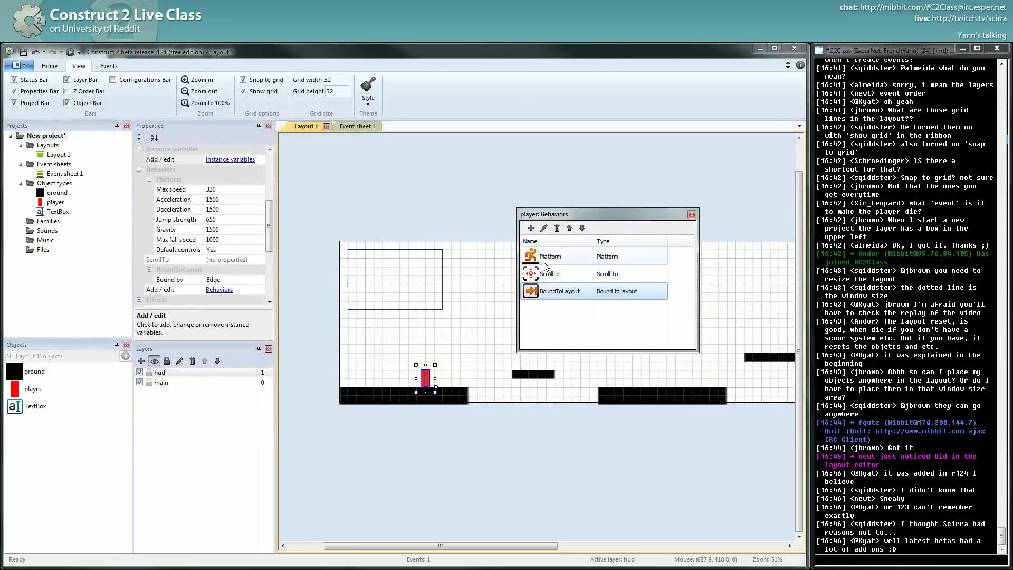
drag(267, 227, 262, 242)
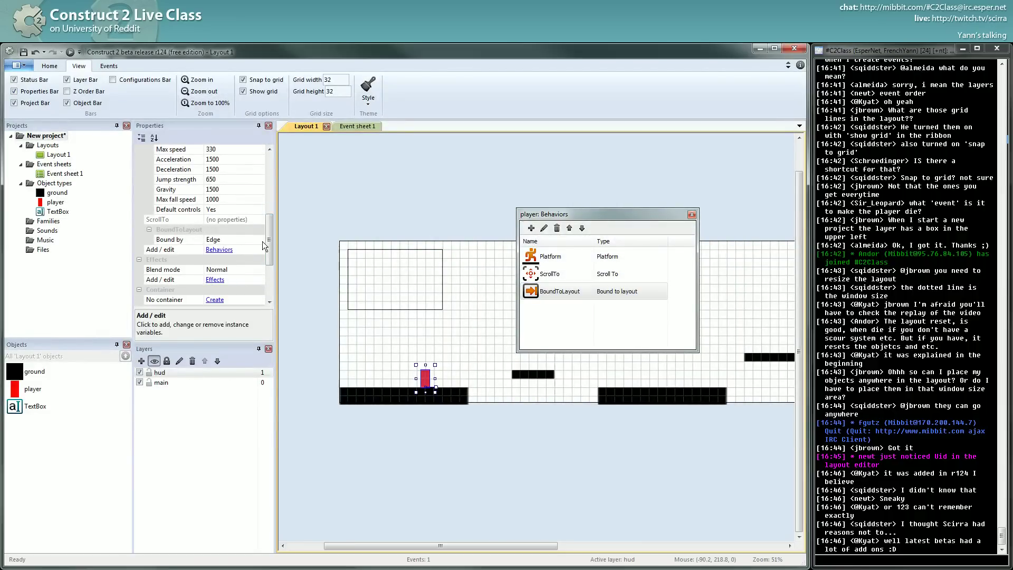
click(261, 241)
click(261, 237)
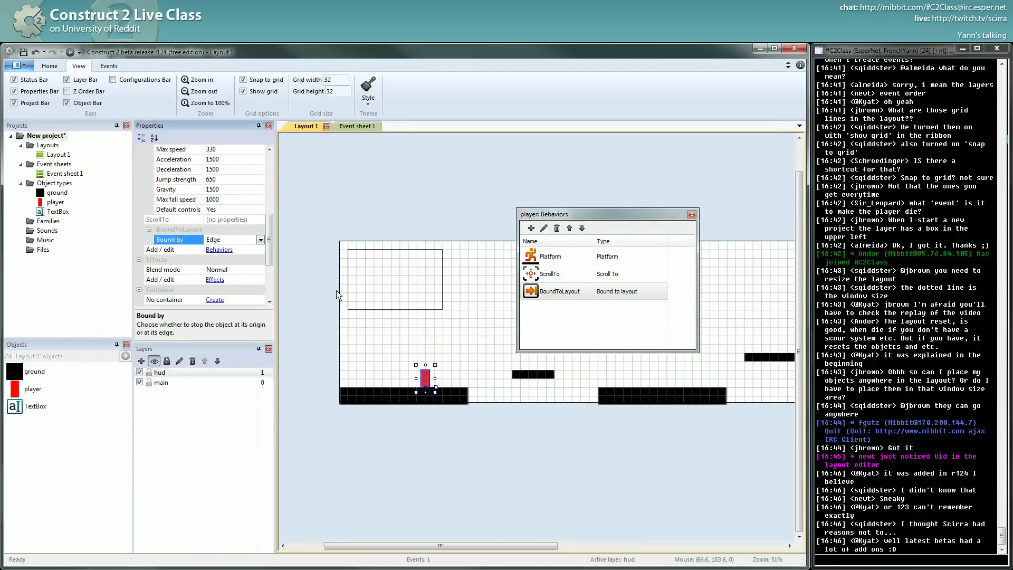
Delete the BoundToLayout behavior from the player and close its behaviors list
click(585, 298)
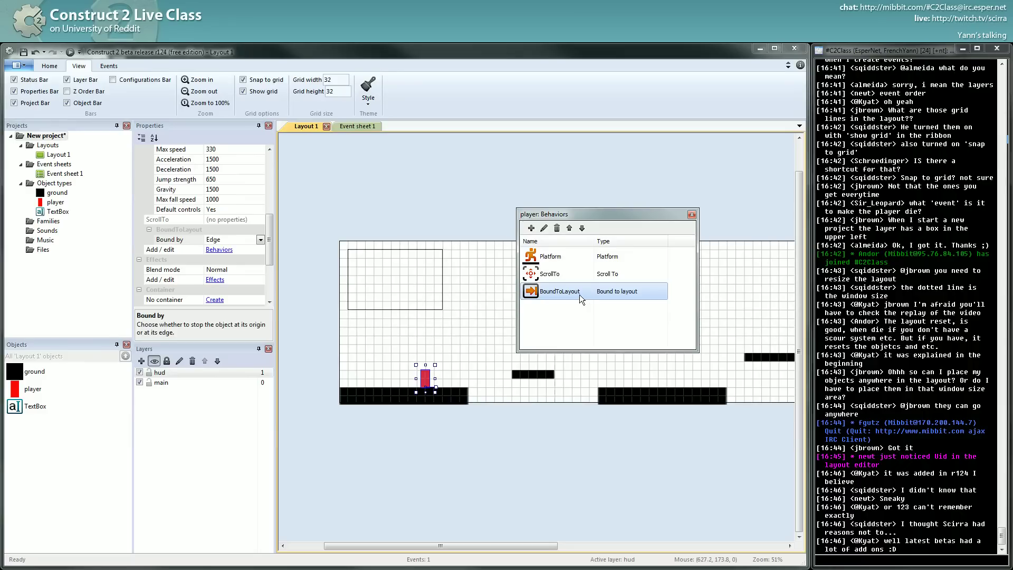
click(557, 229)
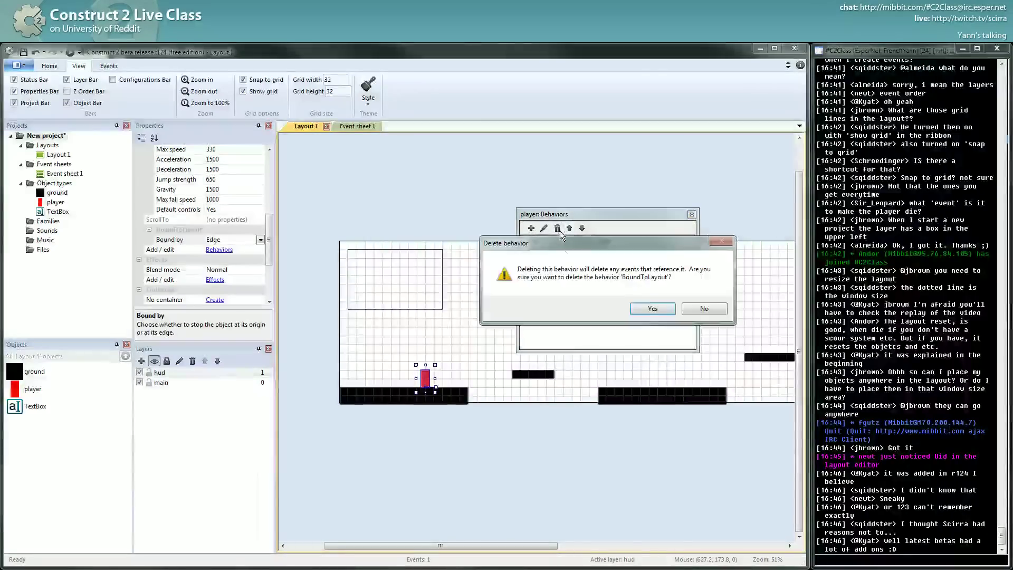
click(646, 309)
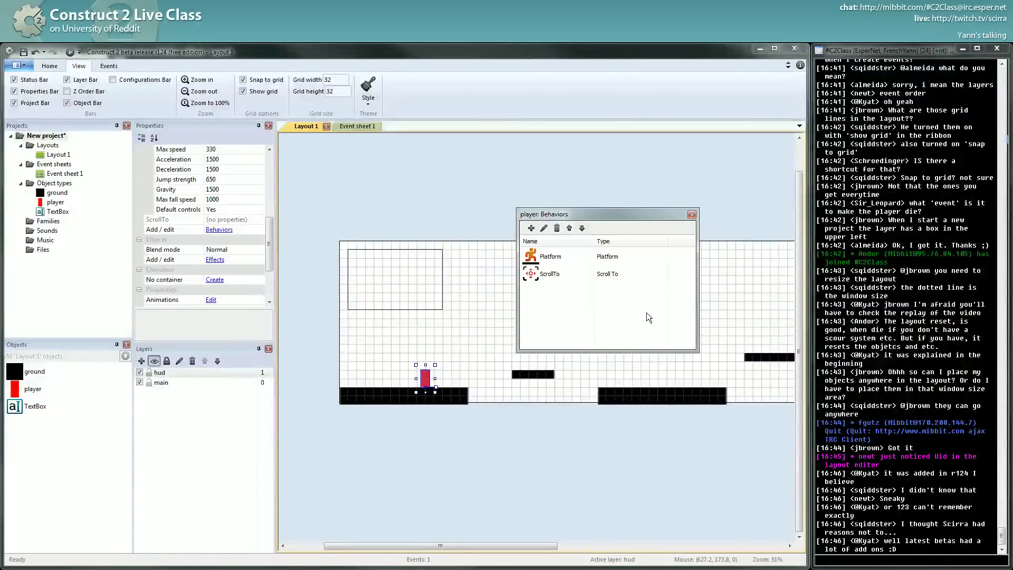
click(691, 214)
Copy the starting ground block and reshape the copy into a tall, narrow wall just outside the layout's left edge
ctrl+scroll(413, 394, down, 2)
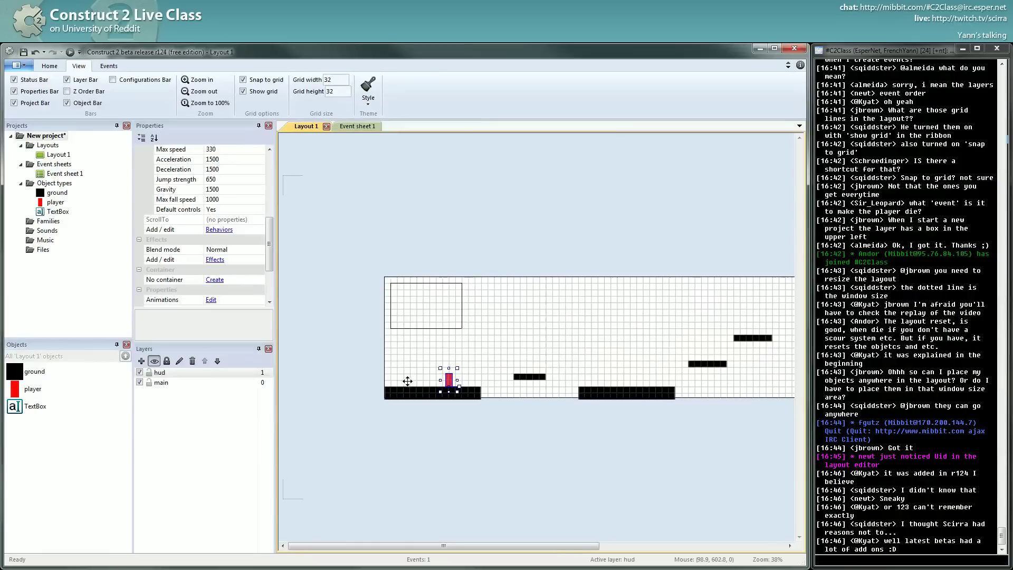
click(434, 395)
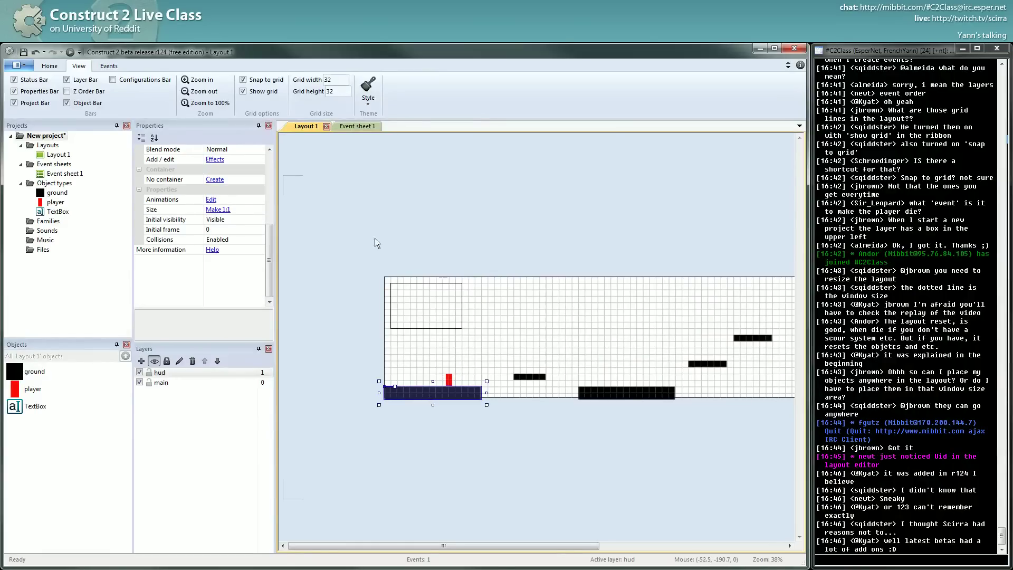
middle_drag(528, 379, 668, 372)
ctrl+drag(453, 391, 378, 387)
drag(376, 253, 377, 252)
middle_drag(497, 321, 404, 330)
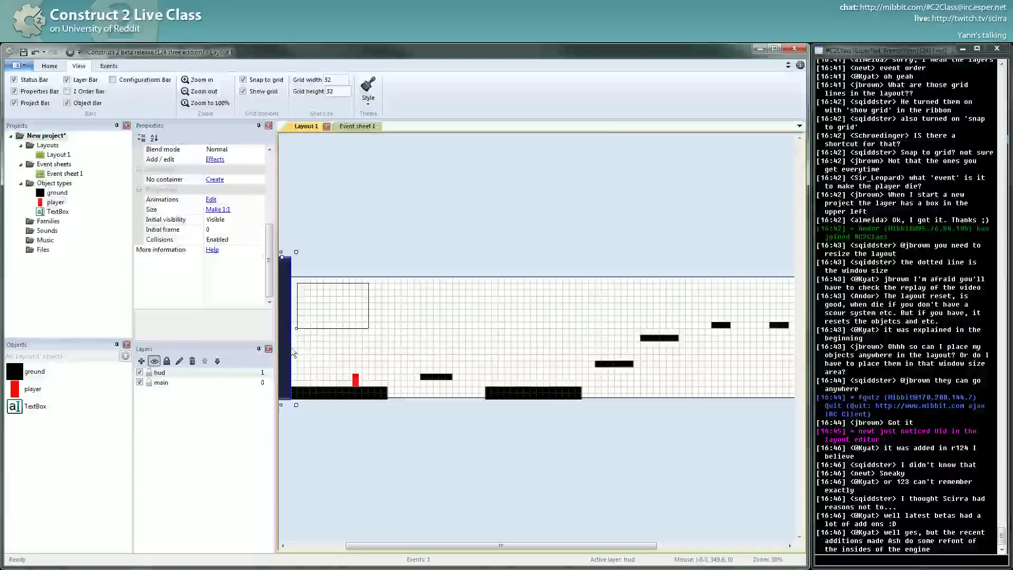
Place a copy of the tall wall just outside the layout's right edge, against the last ground block
ctrl+drag(291, 348, 693, 349)
middle_drag(714, 348, 479, 352)
drag(478, 352, 696, 361)
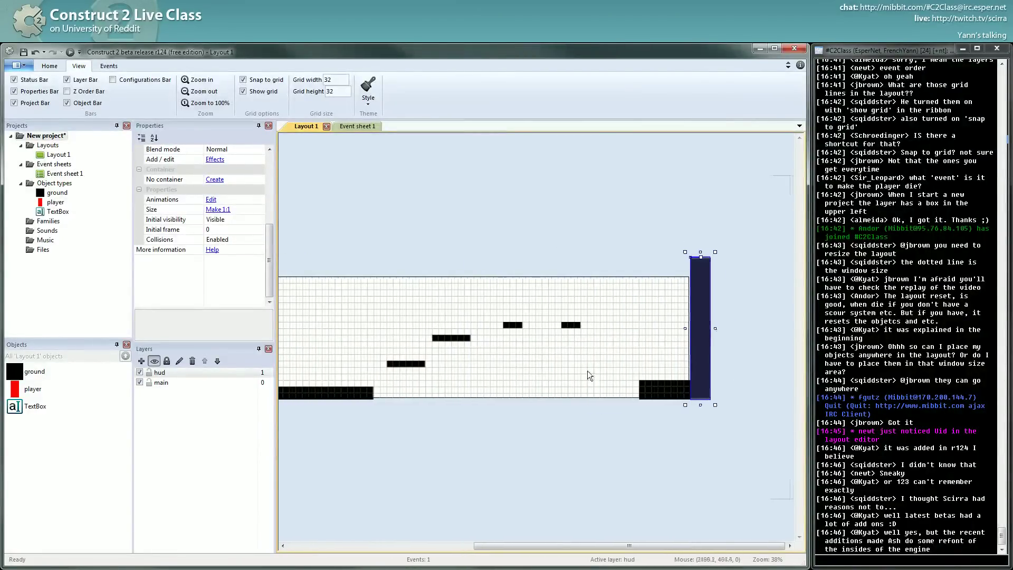
ctrl+scroll(587, 371, up, 7)
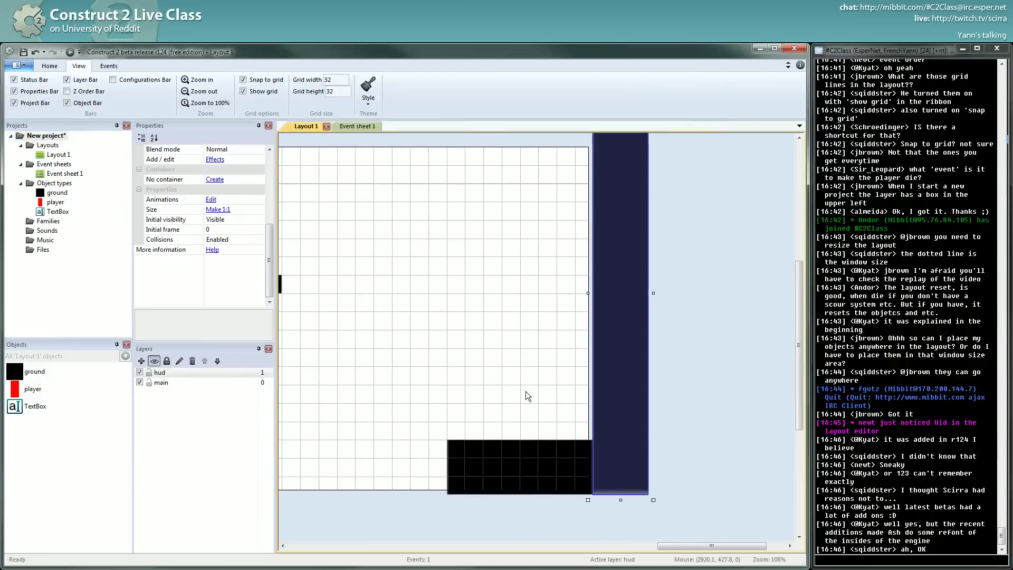
Set the layout grid width and height to 10 and refresh the displayed grid
click(525, 392)
click(631, 378)
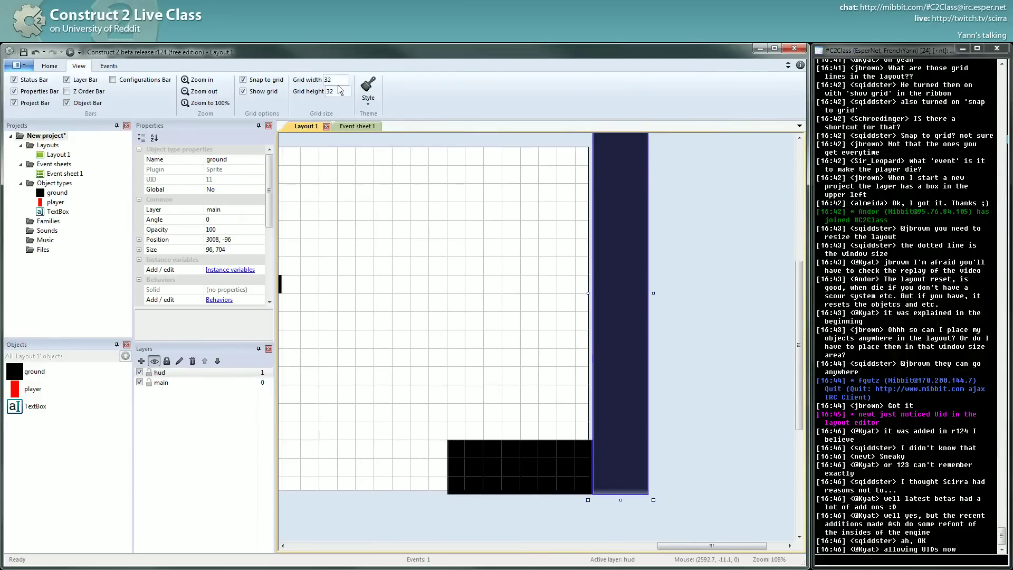
text(10)
click(243, 92)
click(243, 92)
Move the tall wall at the layout's right end to position 3000, -100 on the finer grid
middle_drag(452, 273, 419, 262)
drag(597, 402, 591, 402)
middle_drag(505, 401, 637, 388)
middle_drag(549, 388, 435, 389)
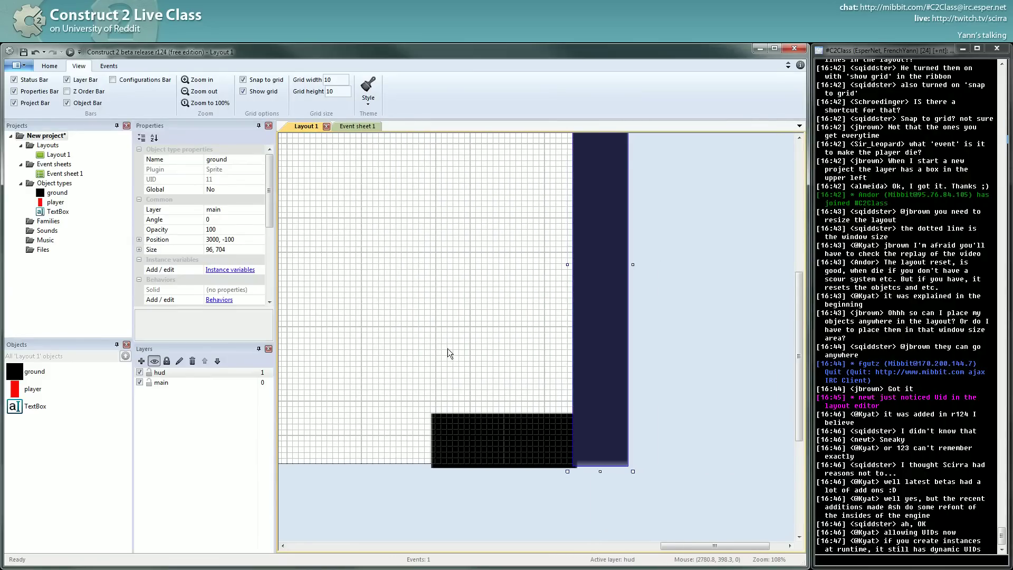
middle_drag(448, 349, 647, 343)
middle_drag(438, 317, 545, 323)
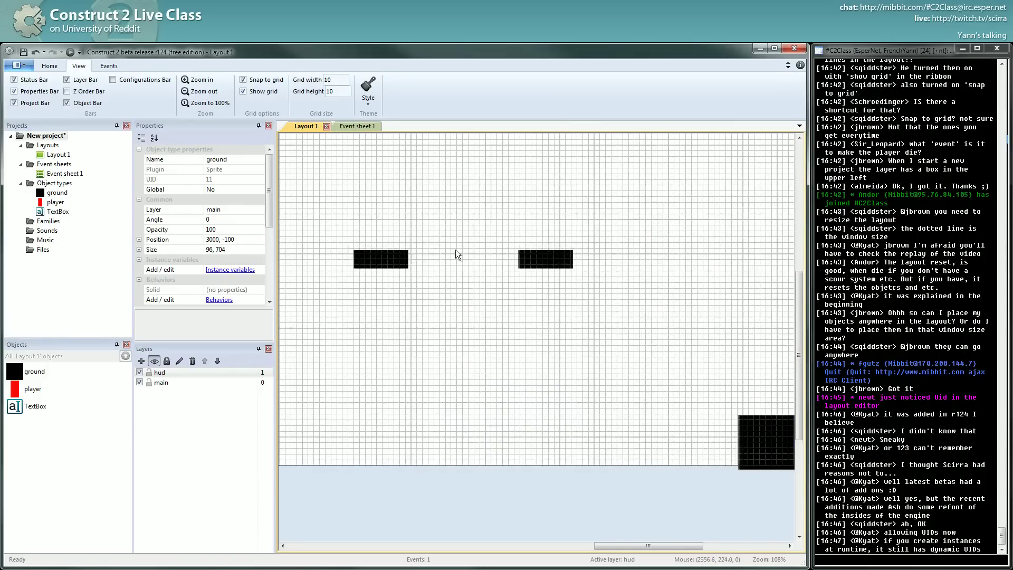
middle_drag(507, 255, 473, 298)
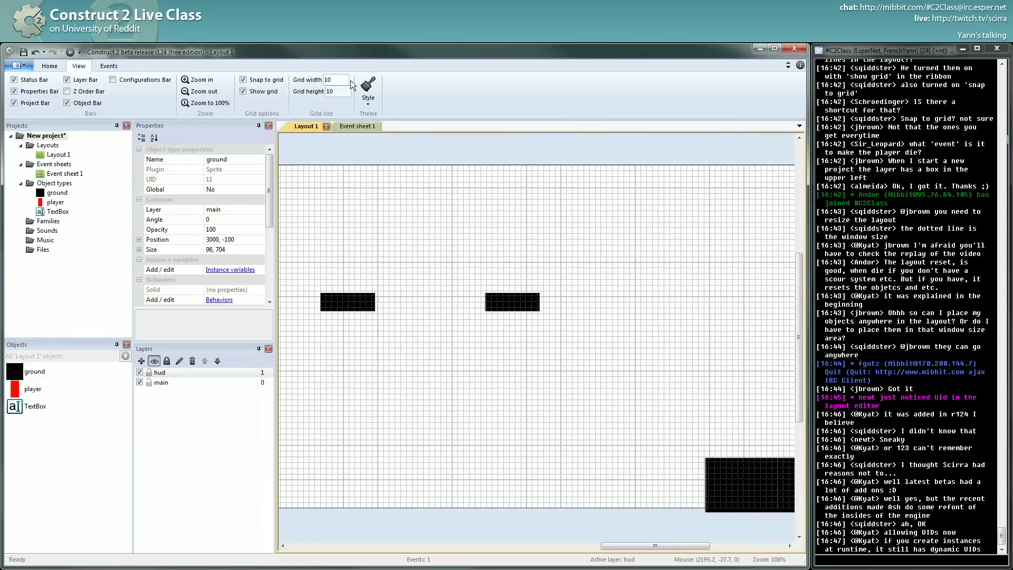
Set the layout grid width and height to 32 and refresh the displayed grid
drag(332, 80, 302, 109)
text(32)
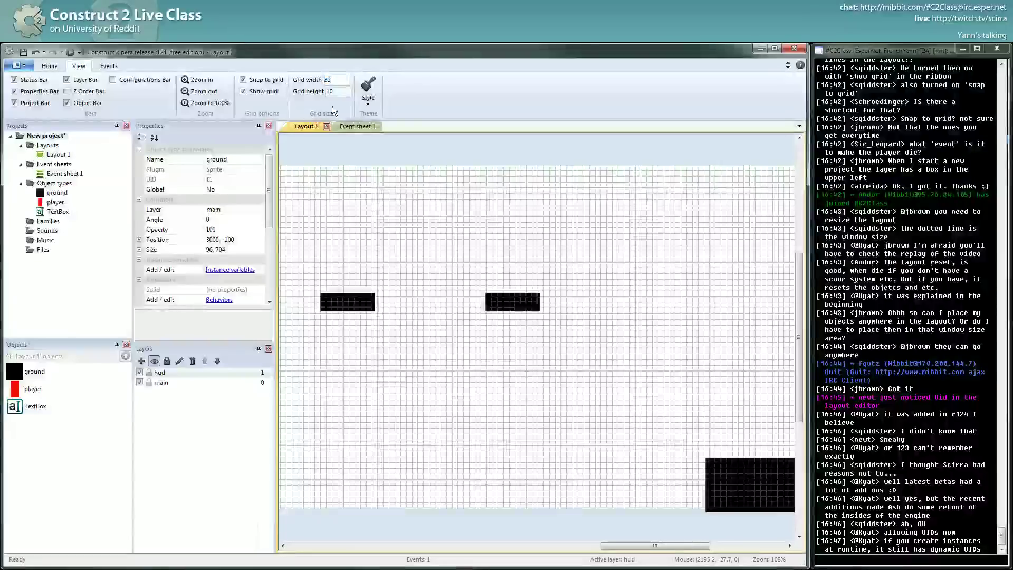
double_click(330, 91)
text(32)
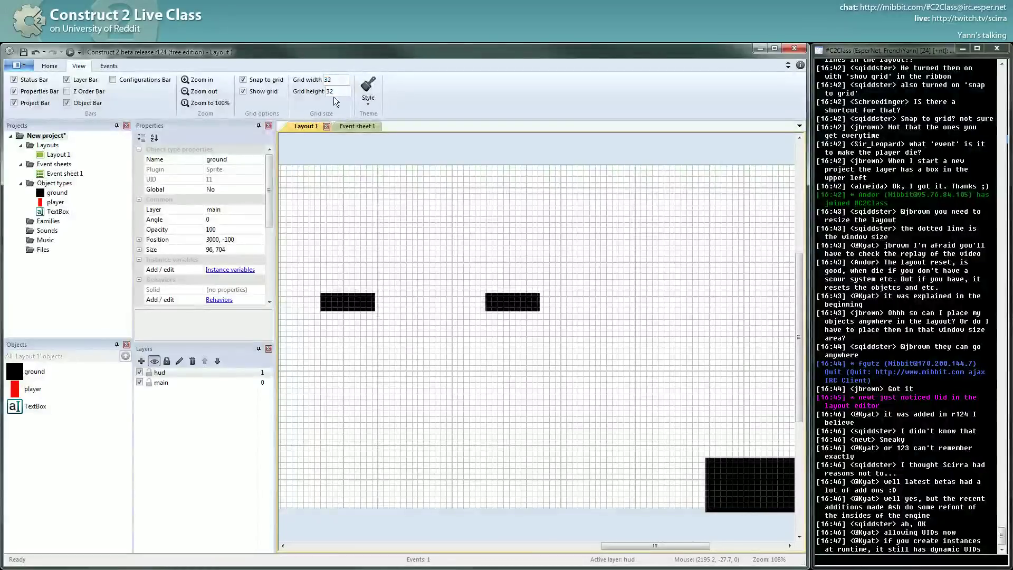
click(243, 91)
click(243, 92)
Move the tall right-end wall to position 3008, -96, flush against the last ground block
ctrl+scroll(528, 308, down, 3)
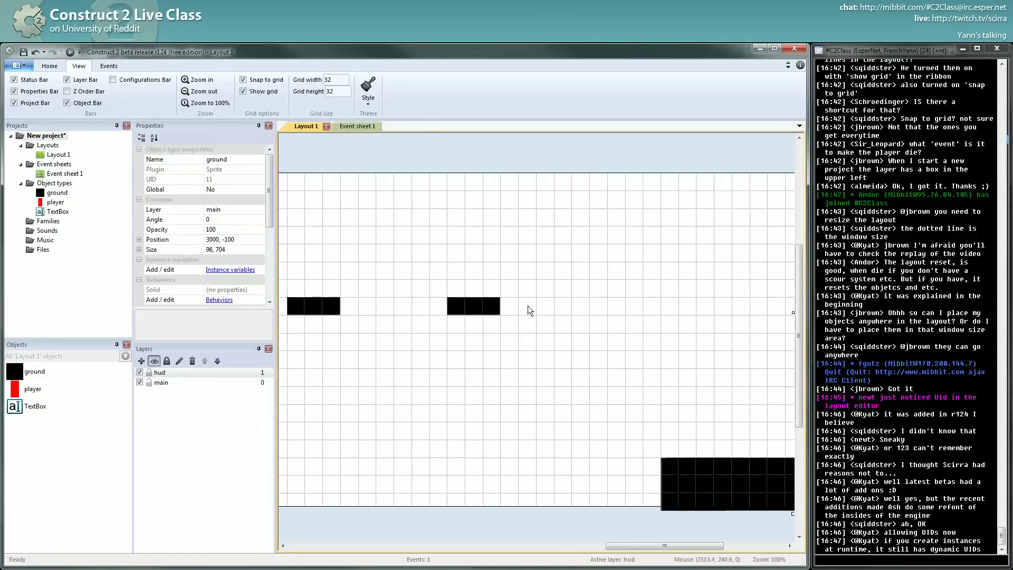
ctrl+scroll(549, 344, up, 3)
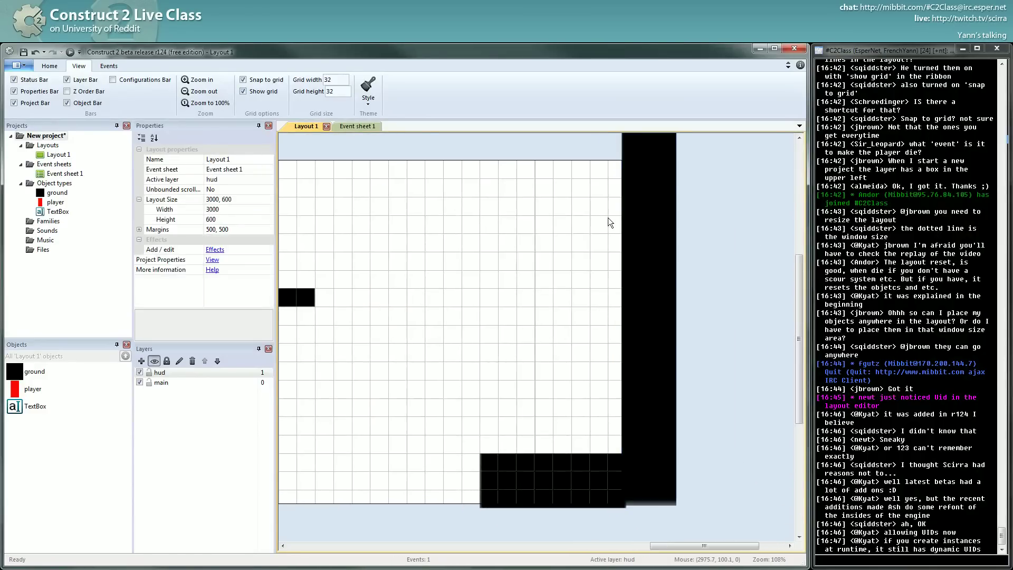
drag(647, 221, 651, 223)
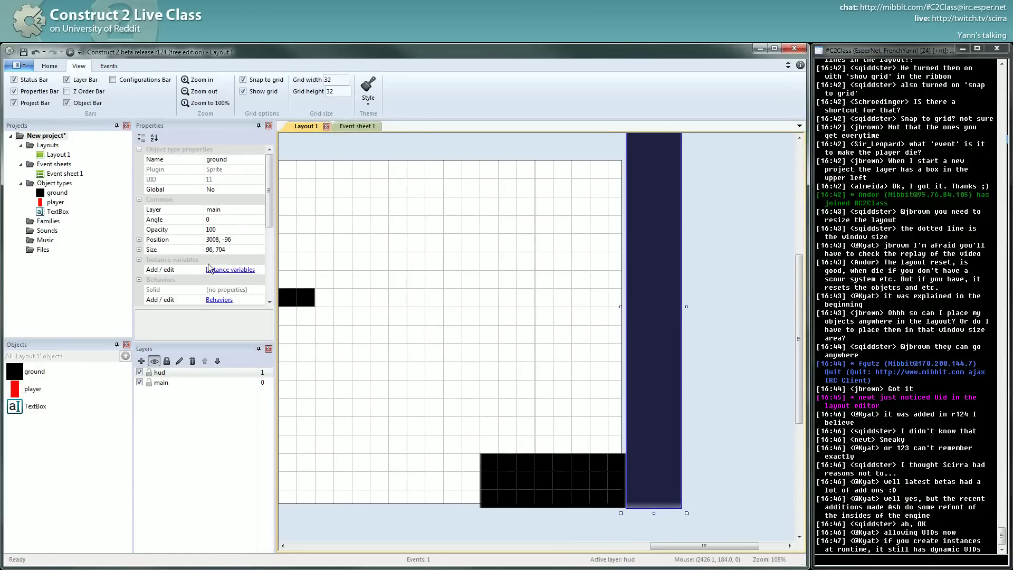
Set the width of Layout 1 to 3008 pixels in its layout size
click(57, 154)
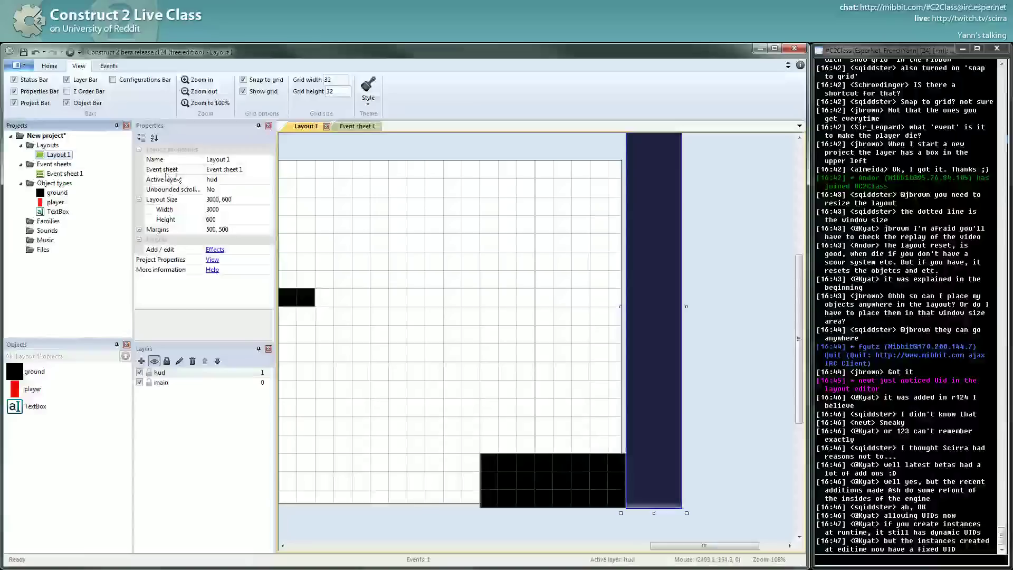
double_click(153, 200)
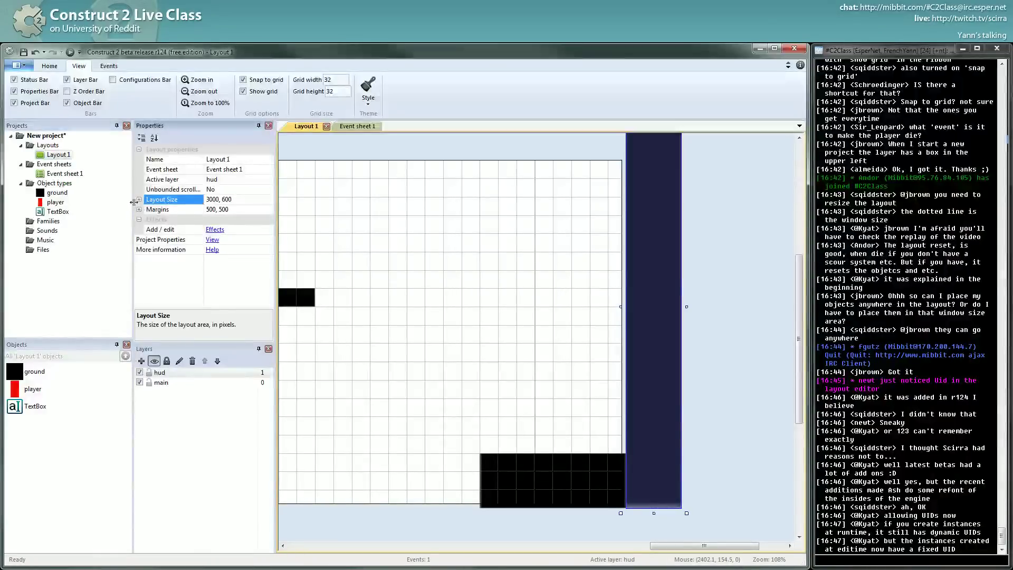
click(139, 199)
click(230, 209)
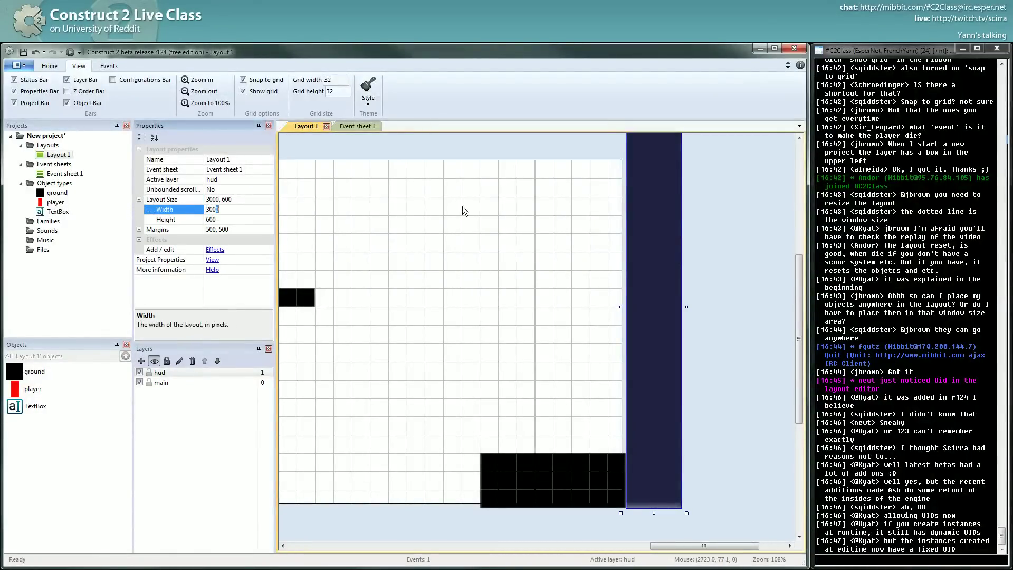
text(3008)
key(Return)
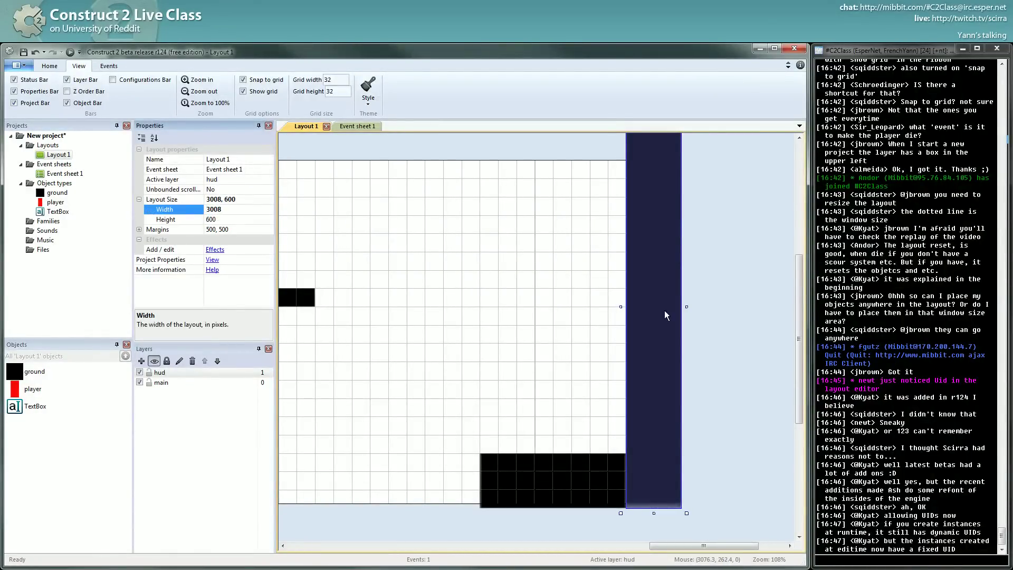
Raise the lower edge of the right-end wall to a height of 480, leaving a gap above the ground
click(663, 310)
drag(652, 315, 644, 322)
middle_drag(618, 414, 622, 415)
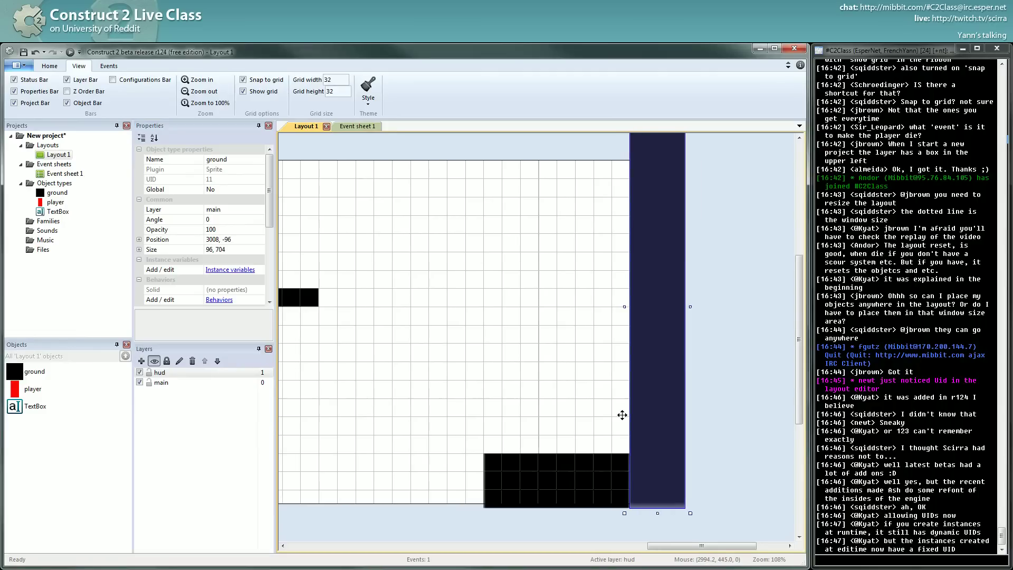
ctrl+scroll(611, 402, down, 5)
middle_drag(514, 402, 671, 409)
click(512, 463)
middle_drag(455, 443, 457, 417)
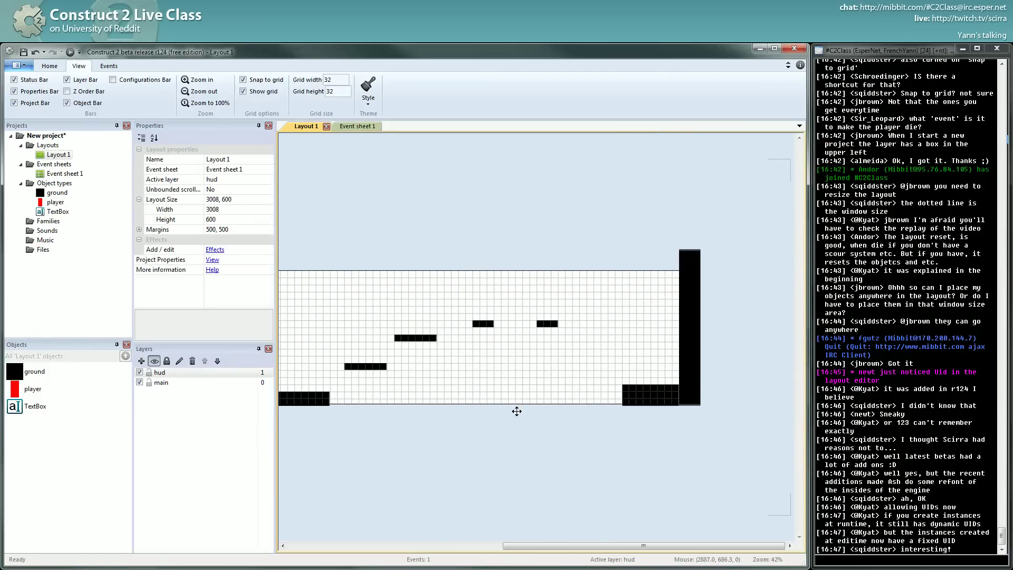
ctrl+scroll(566, 413, up, 4)
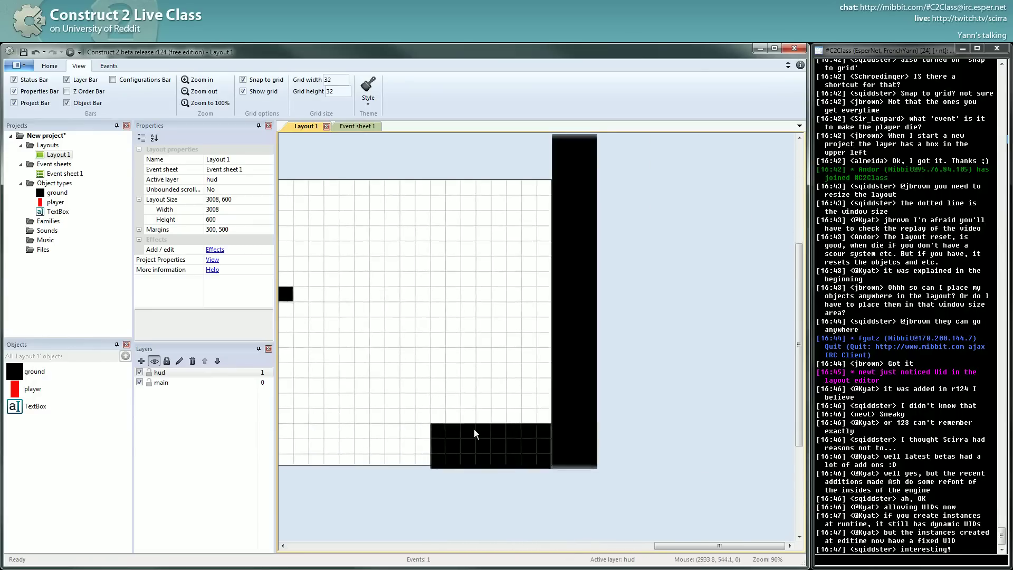
ctrl+scroll(527, 448, up, 2)
click(586, 508)
drag(587, 515, 580, 369)
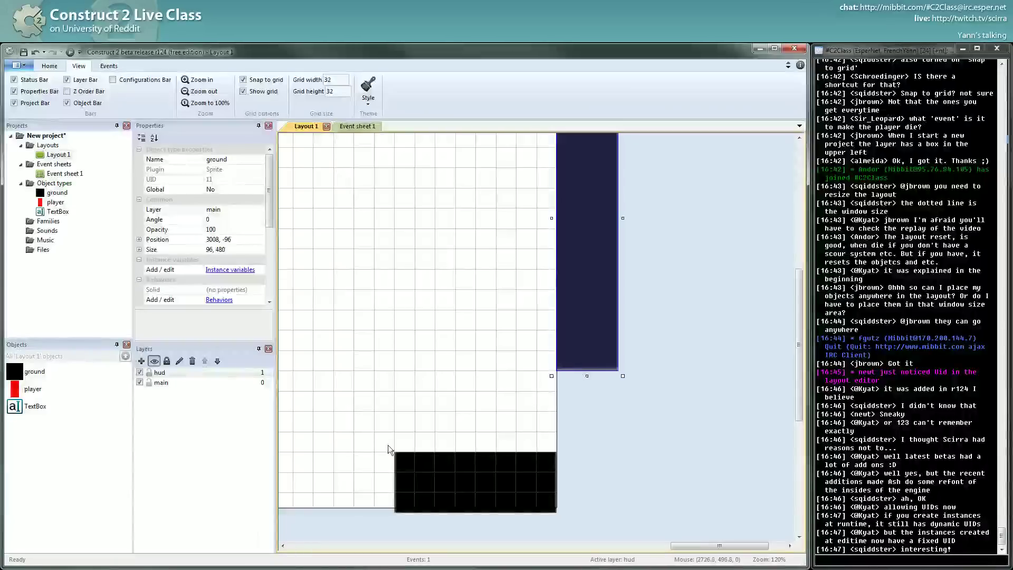
Extend the last ground block outward beneath the wall to a width of 352
click(542, 496)
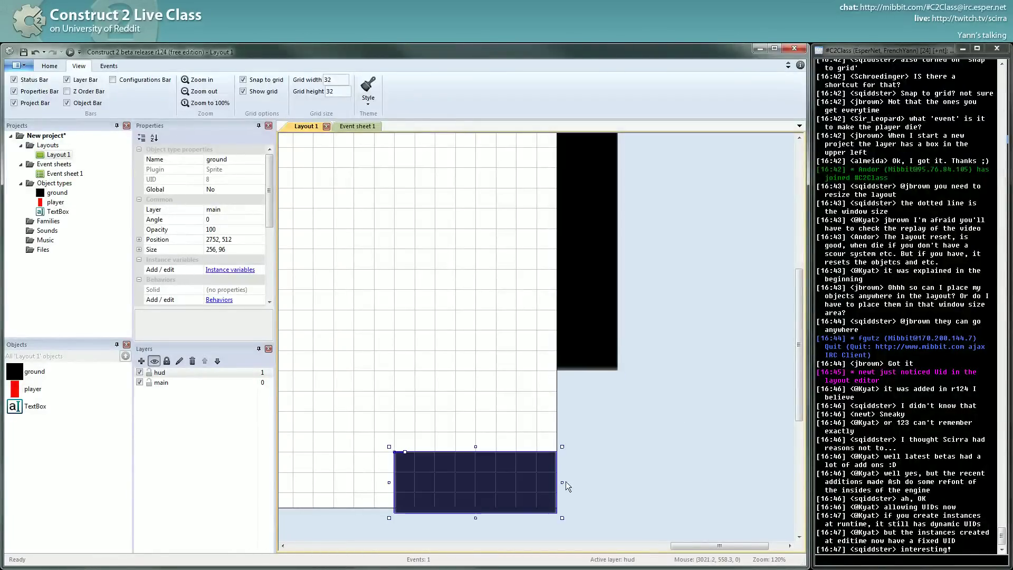
drag(563, 482, 623, 481)
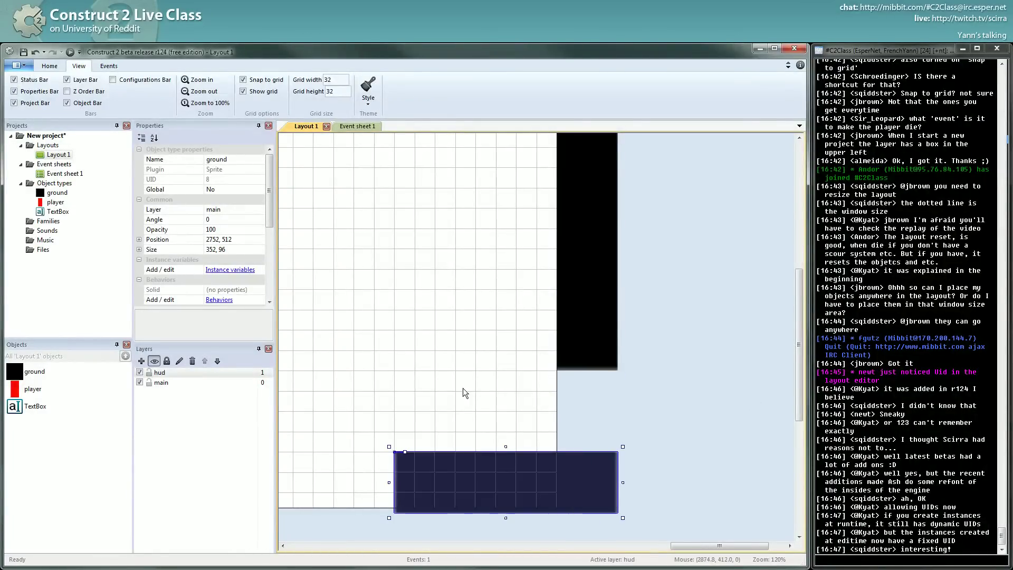
ctrl+scroll(474, 421, down, 5)
ctrl+scroll(478, 412, down, 3)
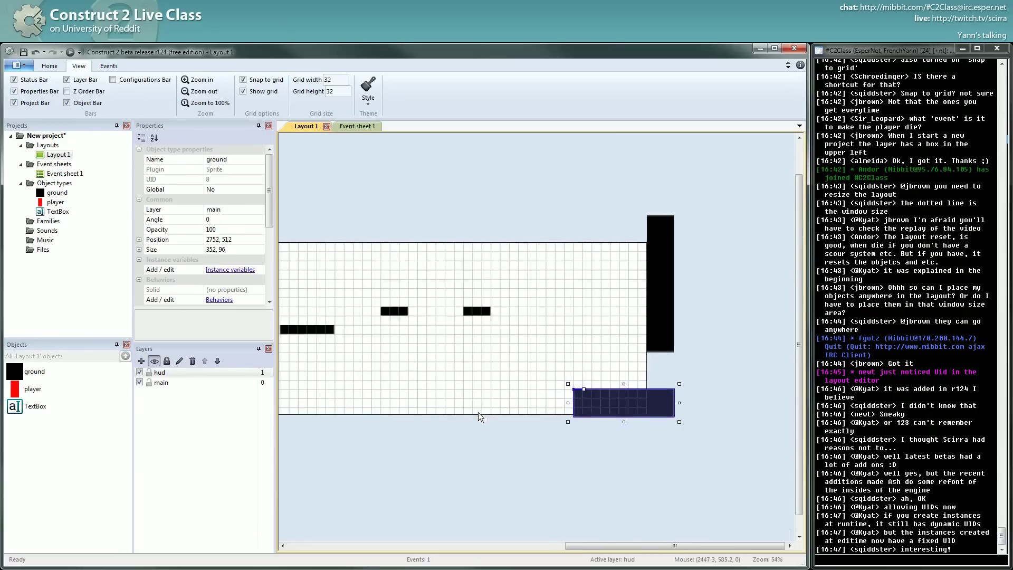
Place the player on the last ground block at position 2912, 512
middle_drag(691, 318, 453, 323)
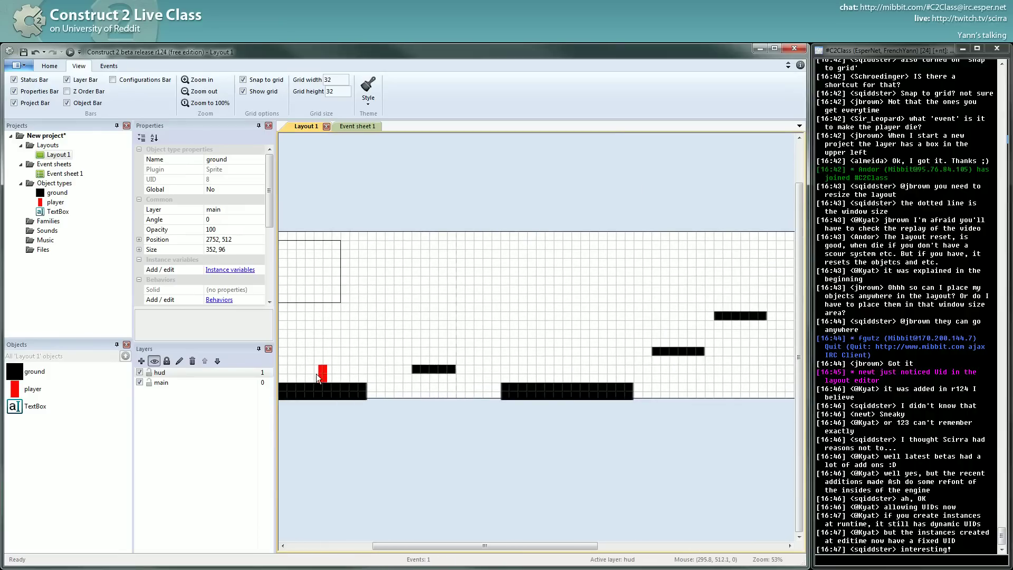
drag(320, 373, 755, 366)
middle_drag(751, 366, 386, 367)
drag(402, 367, 686, 367)
Preview the layout in the browser, run the player towards the gap under the wall, and close the preview
click(70, 52)
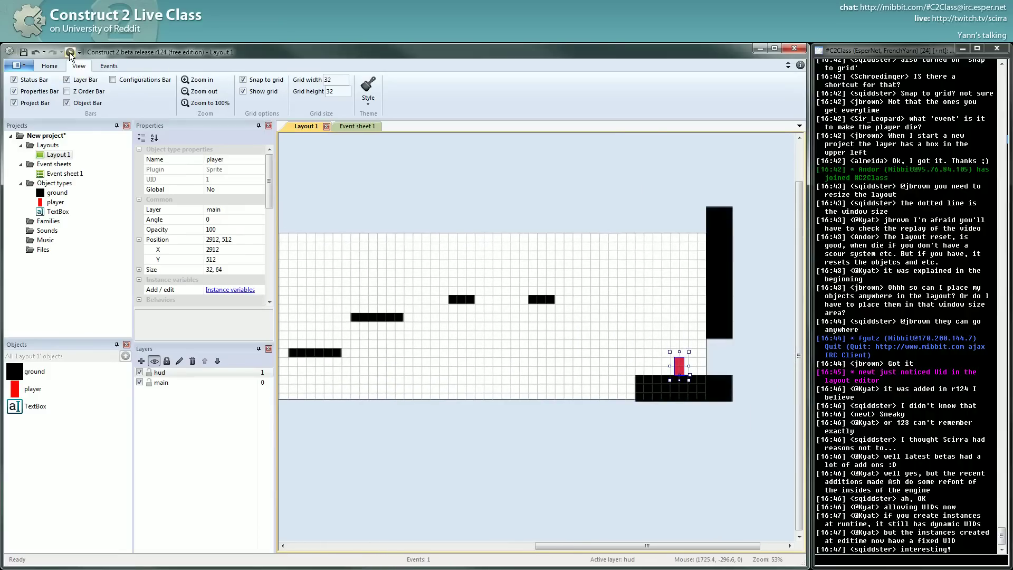
key(Right)
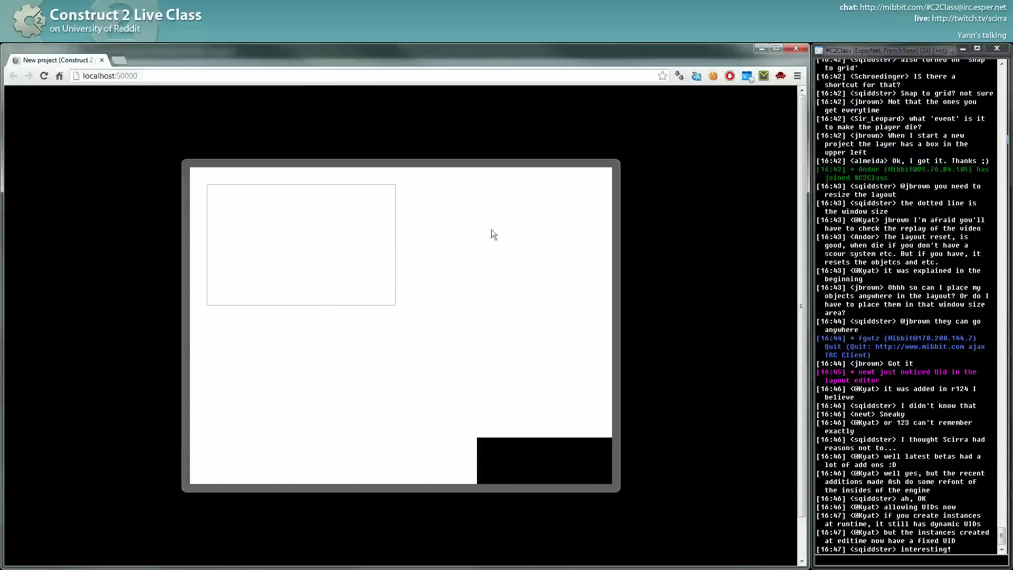
click(796, 48)
Move the player to position 2976, 512, beside the gap under the right-end wall
middle_drag(521, 359, 567, 324)
ctrl+scroll(621, 363, down, 1)
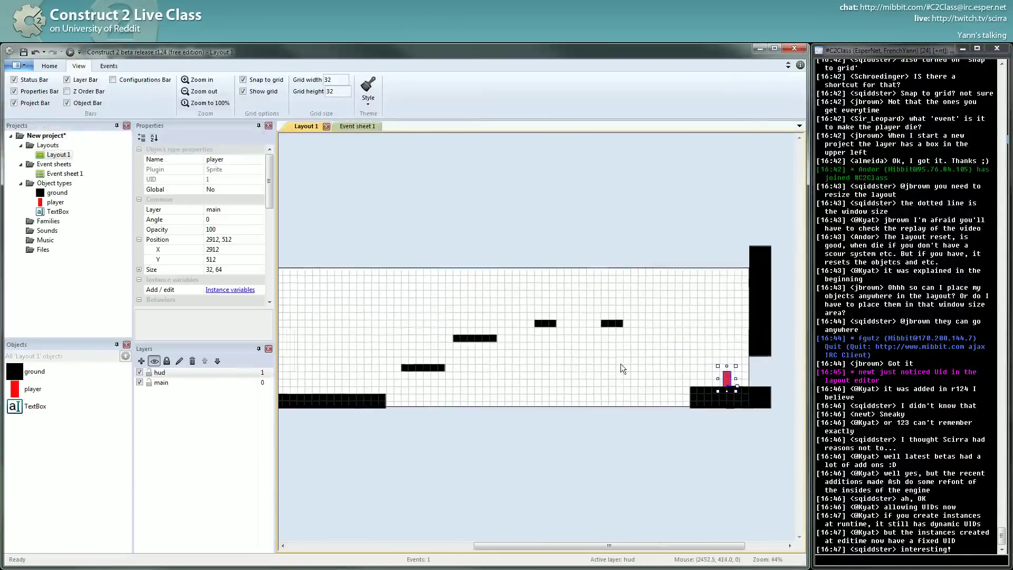
middle_drag(620, 363, 517, 364)
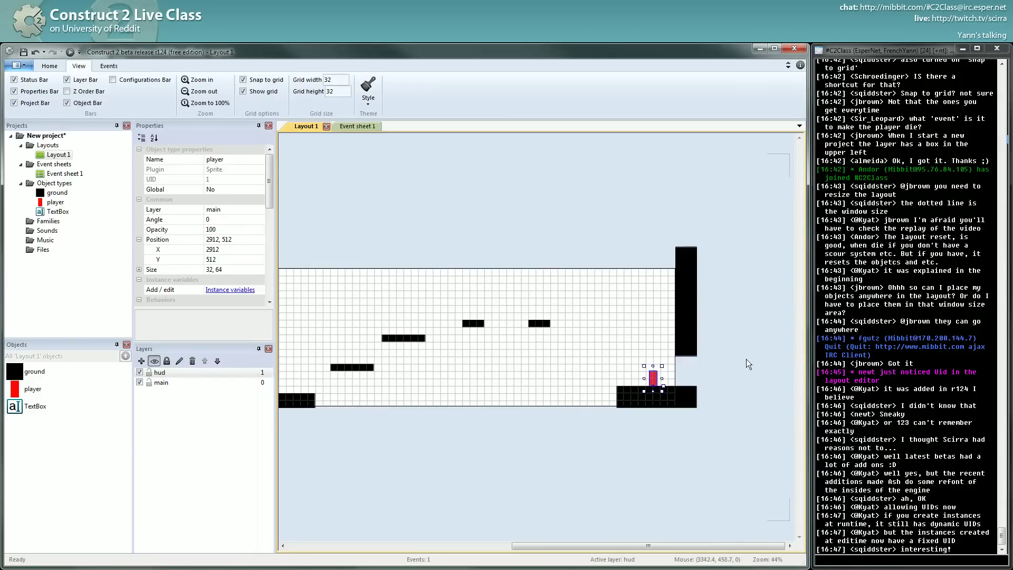
ctrl+scroll(695, 437, up, 5)
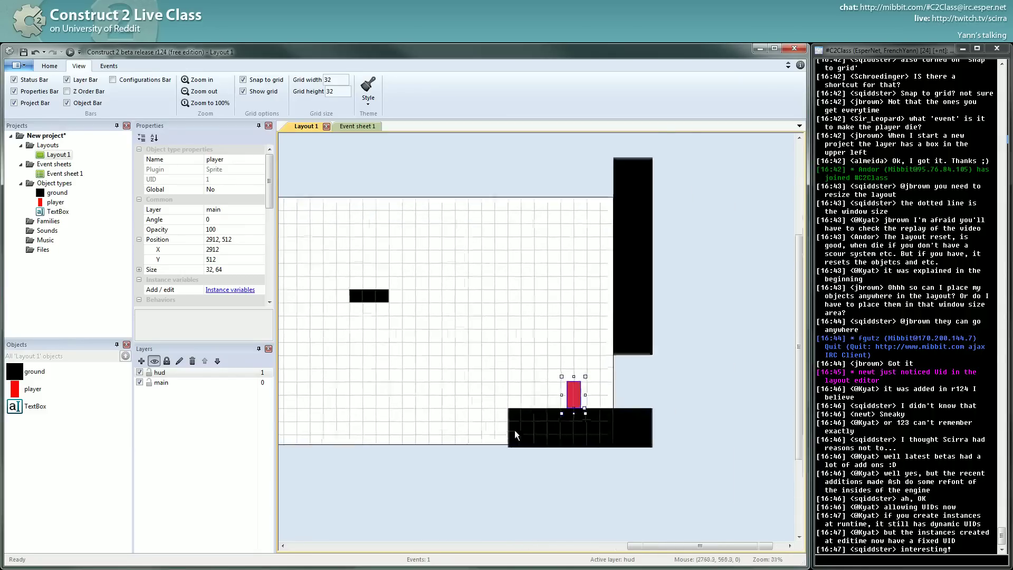
drag(502, 403, 543, 396)
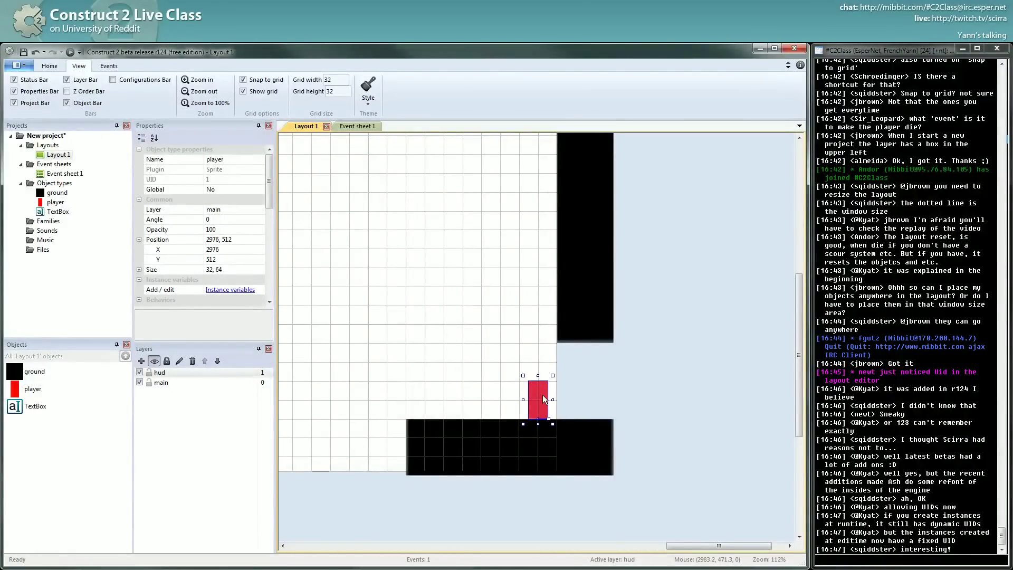
Insert a Tiled Background object in the gap below the right-end wall at position 3040, 448
double_click(601, 386)
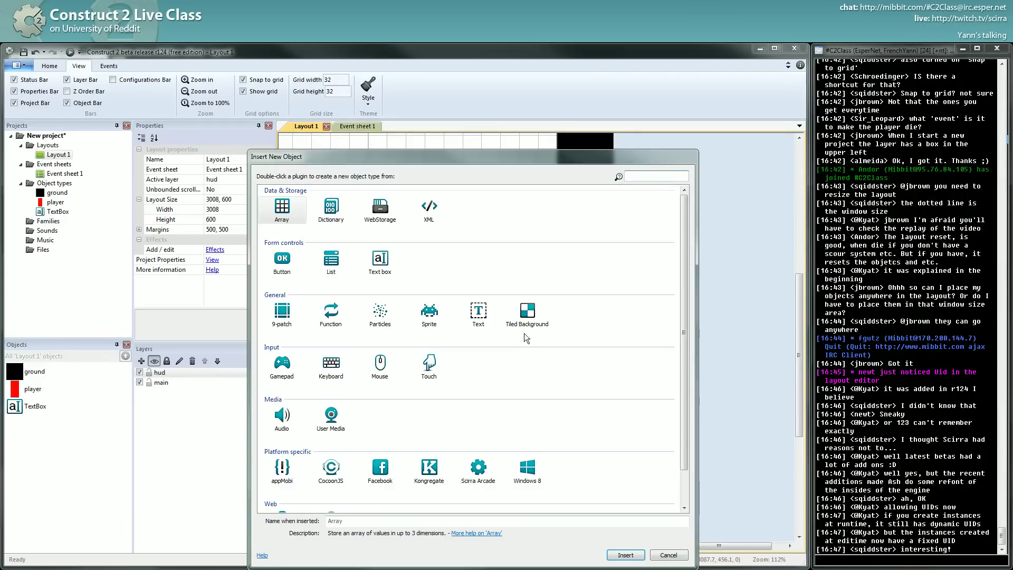
double_click(543, 311)
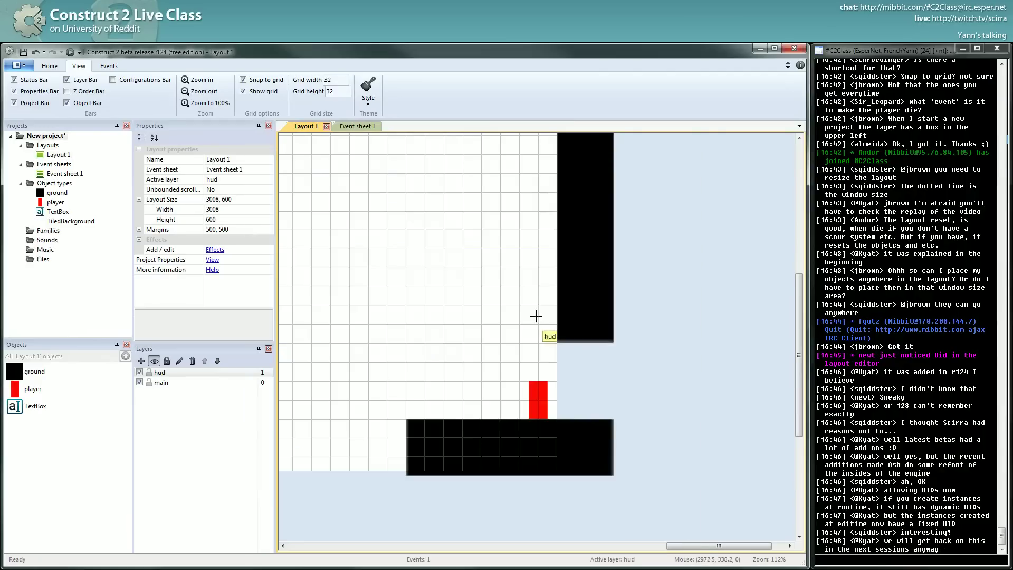
click(580, 376)
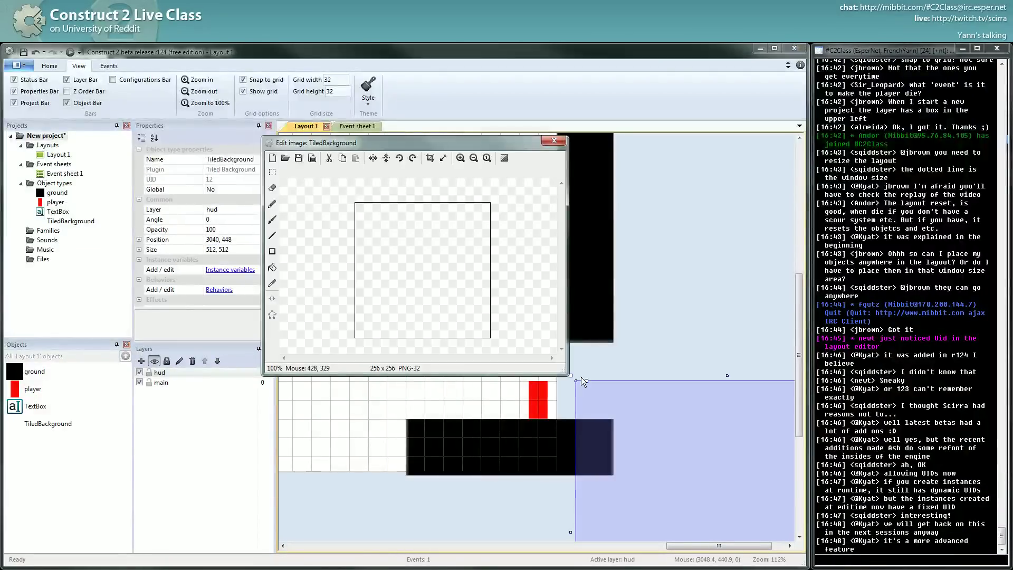
Resize the TiledBackground image canvas to 32 by 32 pixels
click(285, 158)
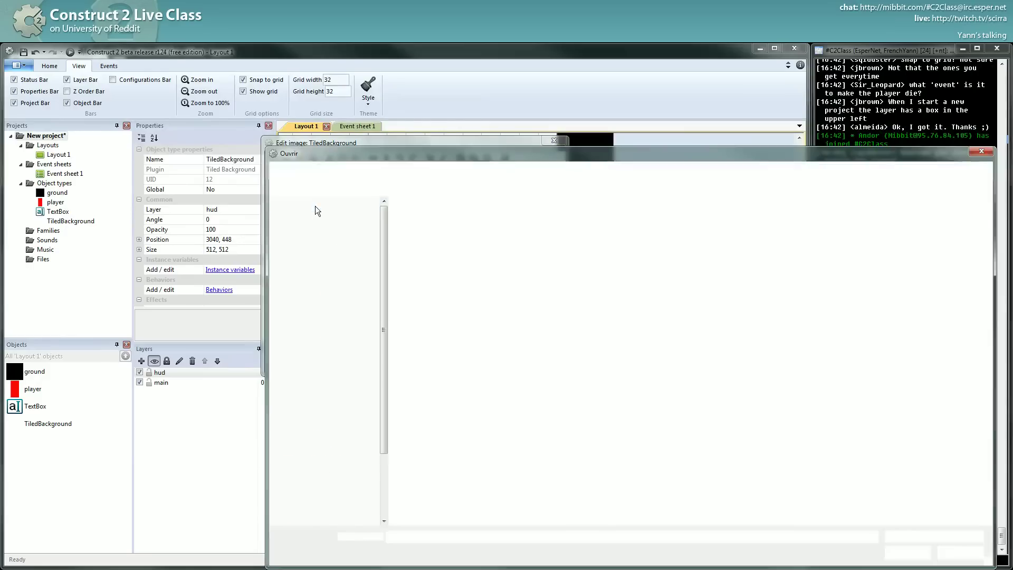
click(980, 152)
click(444, 158)
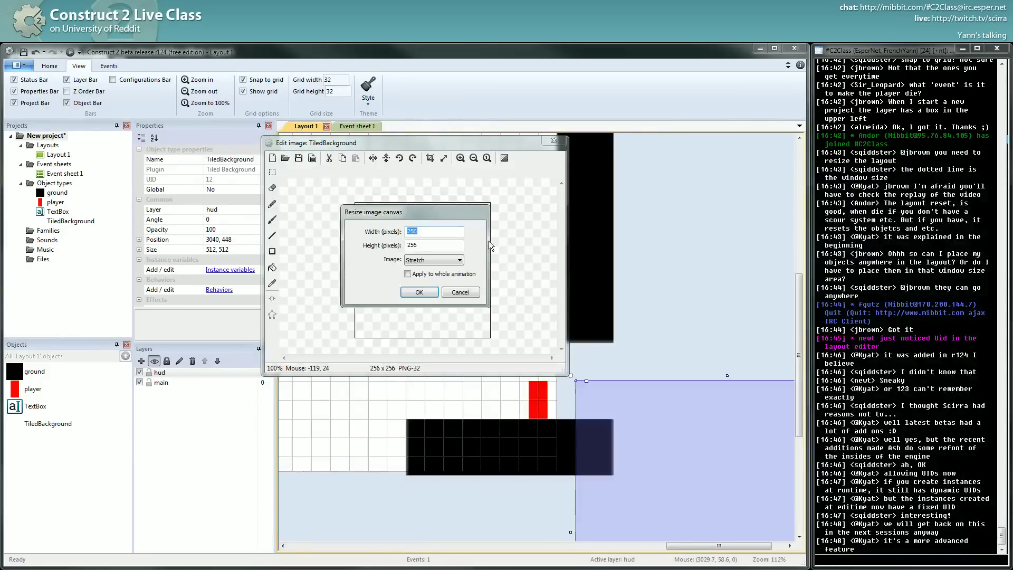
text(32)
key(Tab)
text(32)
key(Return)
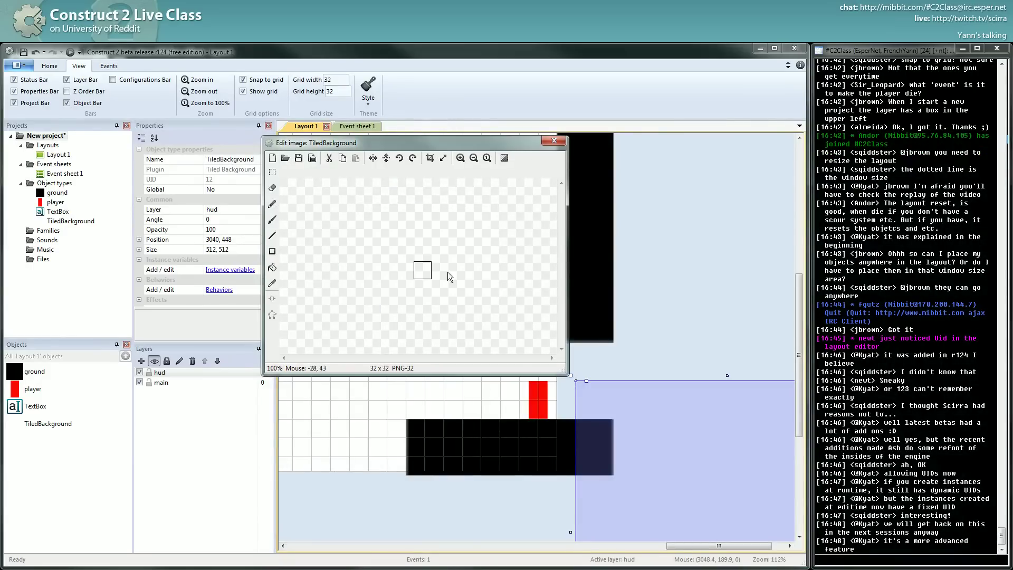
scroll(429, 268, up, 3)
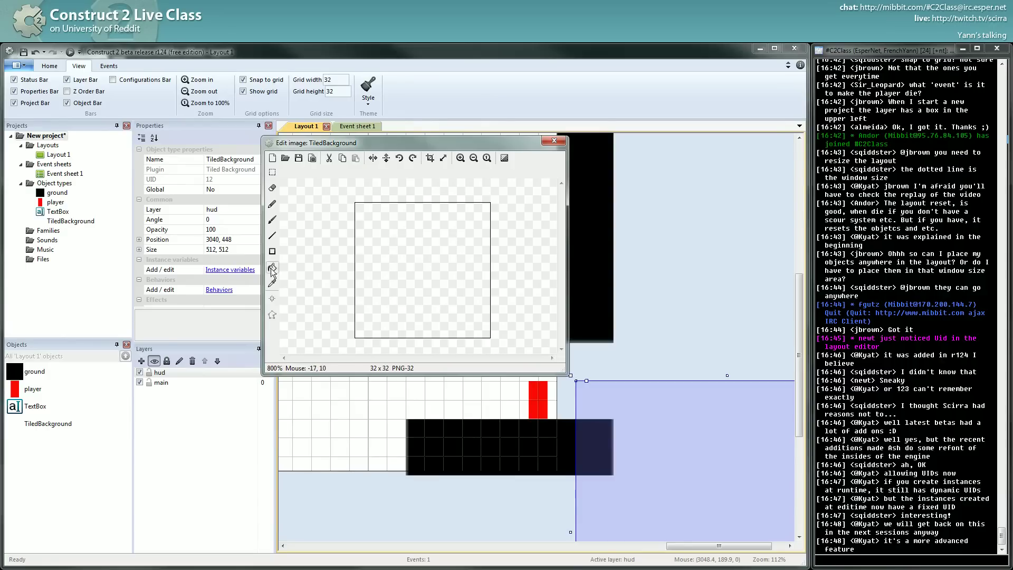
Fill the whole TiledBackground image with a mid-grey rectangle in RGB 133, 131, 131
click(272, 251)
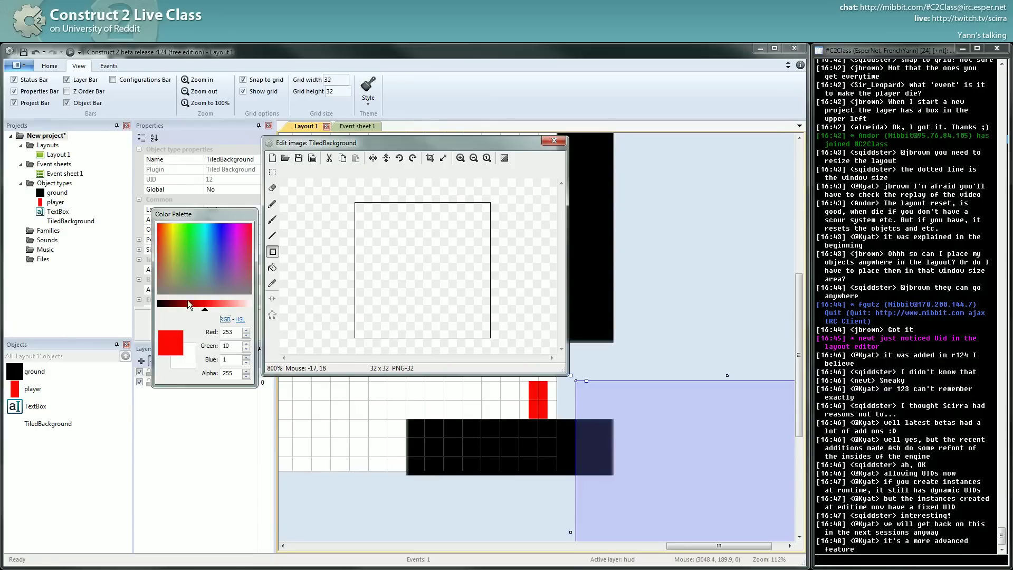
mouse_move(198, 303)
mouse_down()
mouse_move(215, 307)
mouse_move(205, 305)
mouse_up()
drag(159, 254, 157, 294)
click(159, 304)
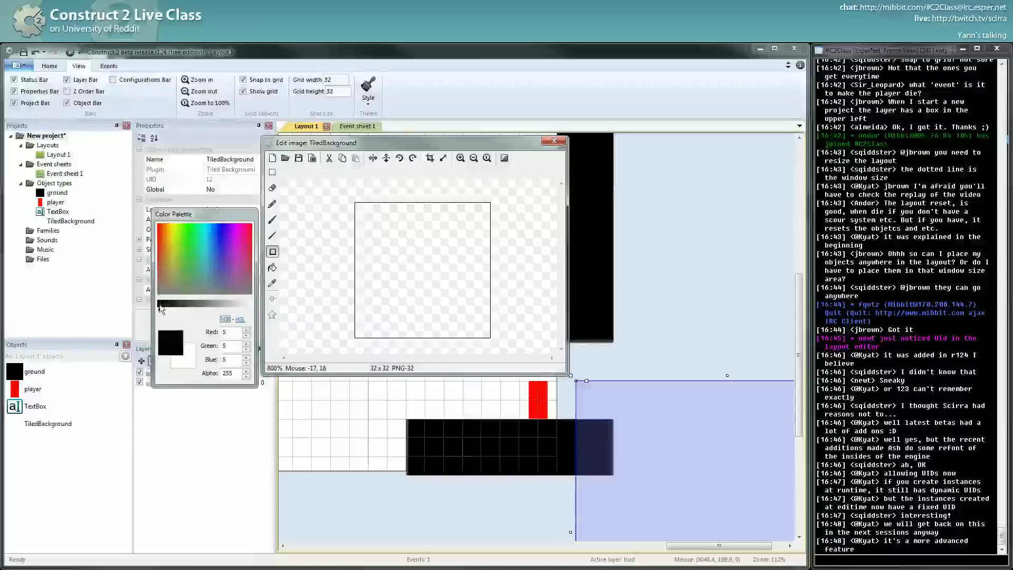
click(206, 304)
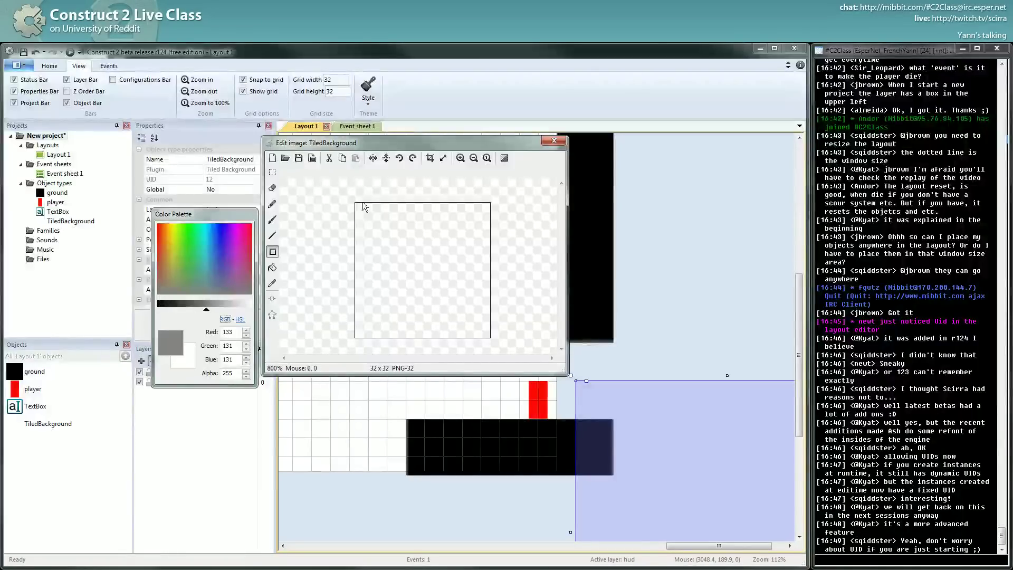
drag(363, 206, 548, 374)
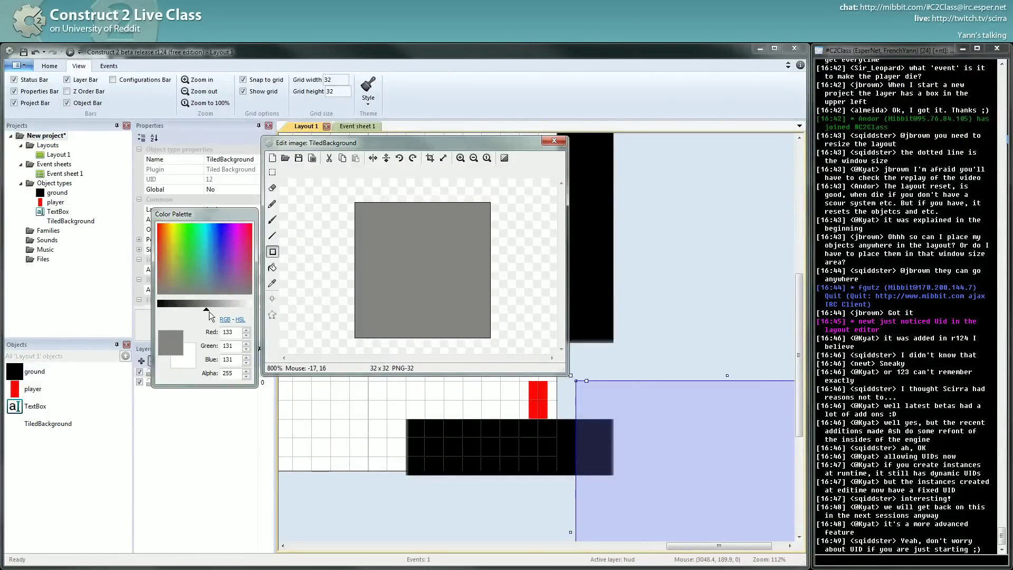
Draw dark grey rectangles in RGB 75, 73, 73 over the image's upper-left and lower-right quadrants
drag(209, 311, 184, 308)
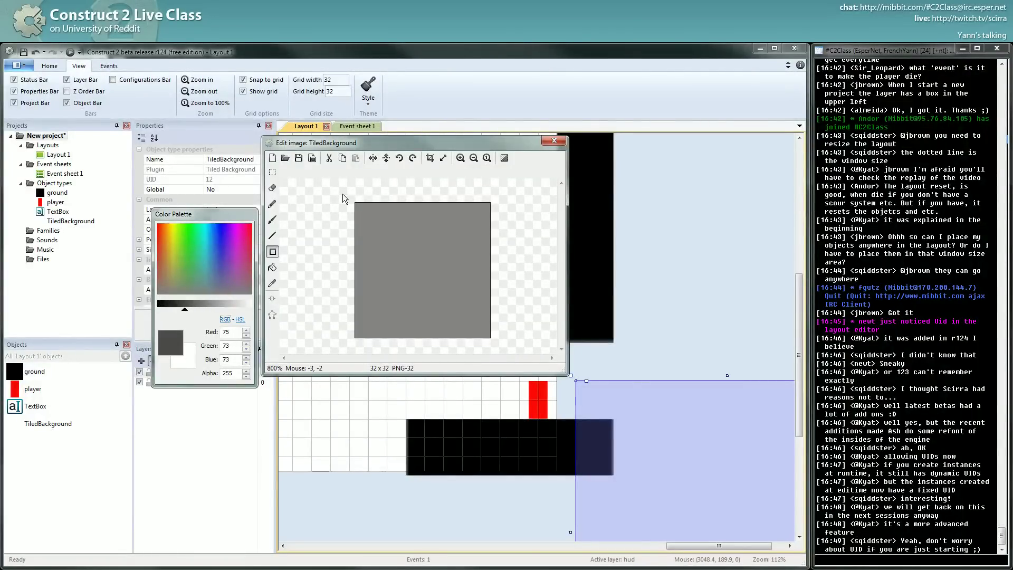
drag(343, 195, 425, 275)
drag(479, 328, 422, 273)
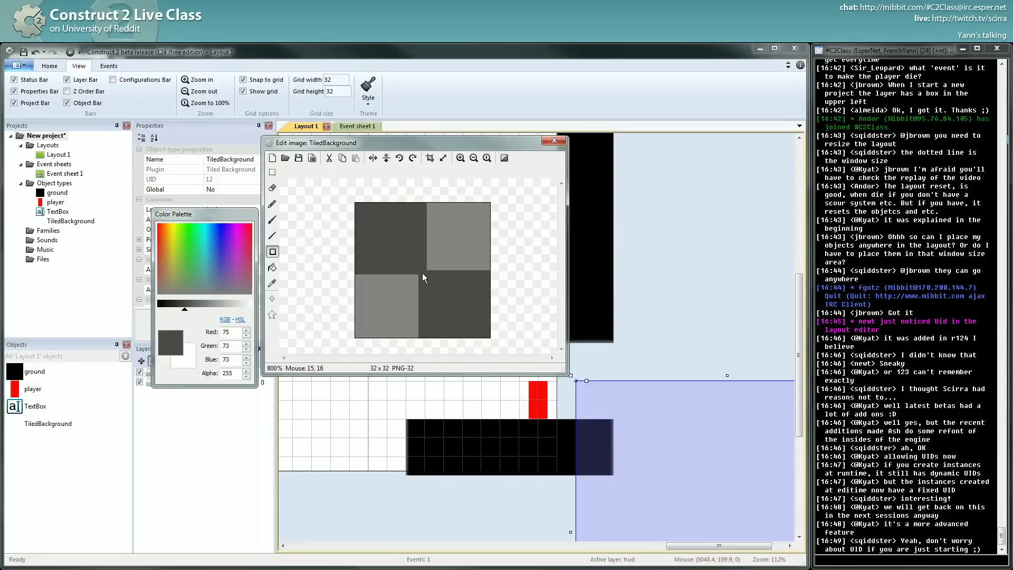
Even out the quadrant edges with light and dark grey rectangles to form a two-by-two checkerboard, and close the image editor
ctrl+click(488, 232)
drag(495, 189, 424, 271)
drag(350, 358, 419, 277)
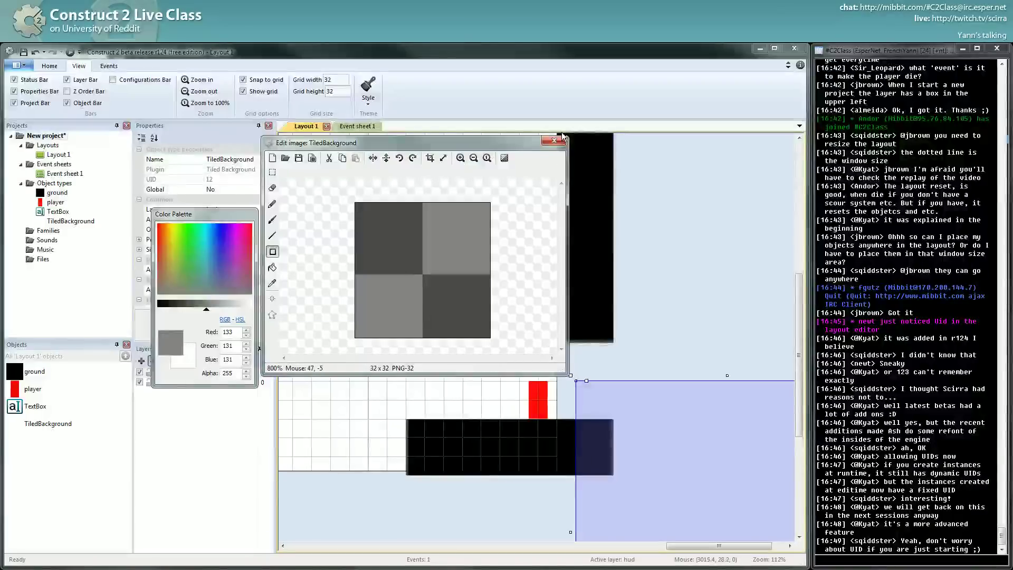
ctrl+click(477, 309)
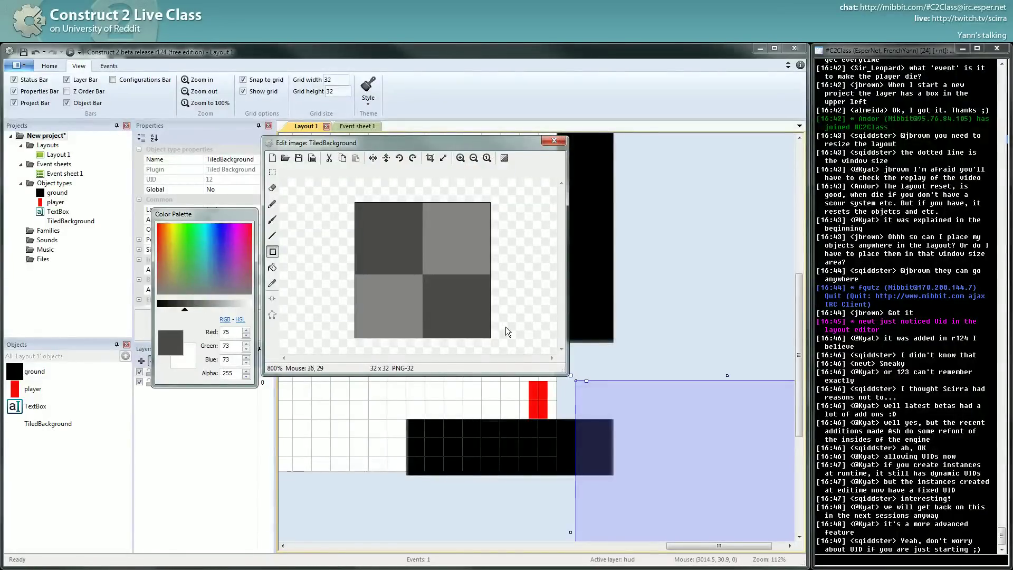
drag(489, 271, 425, 273)
alt+click(382, 293)
drag(343, 279, 420, 274)
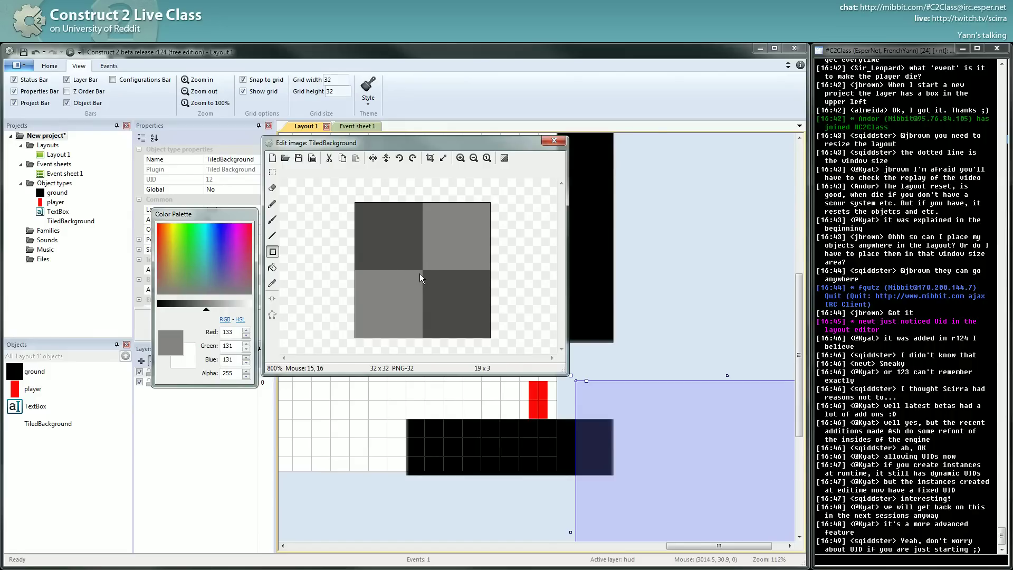
click(554, 141)
Fit the TiledBackground into the gap under the right-end wall at position 3008, 384 with a size of 96 by 128
ctrl+scroll(625, 334, down, 4)
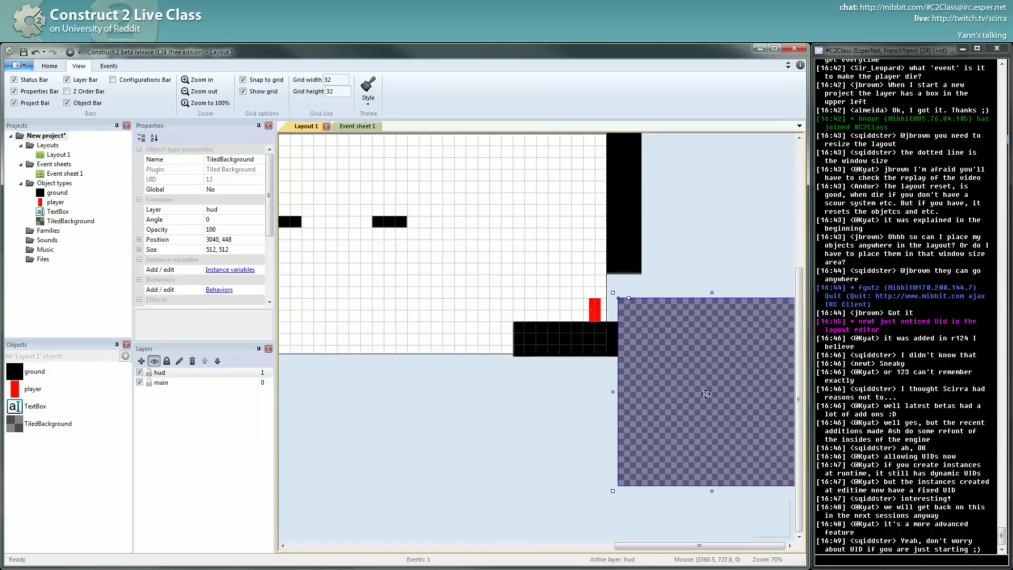
drag(768, 381, 552, 392)
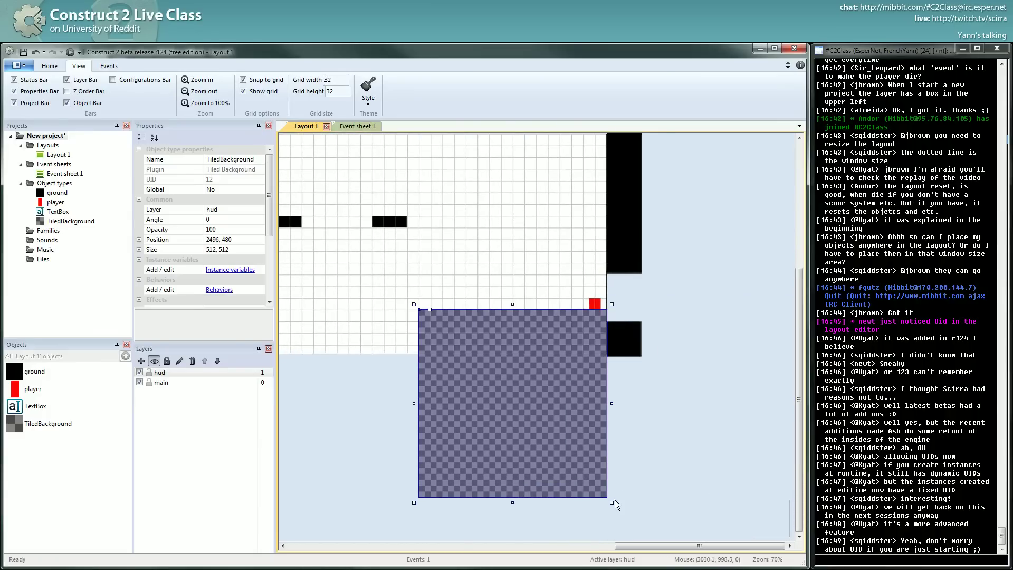
drag(611, 502, 483, 385)
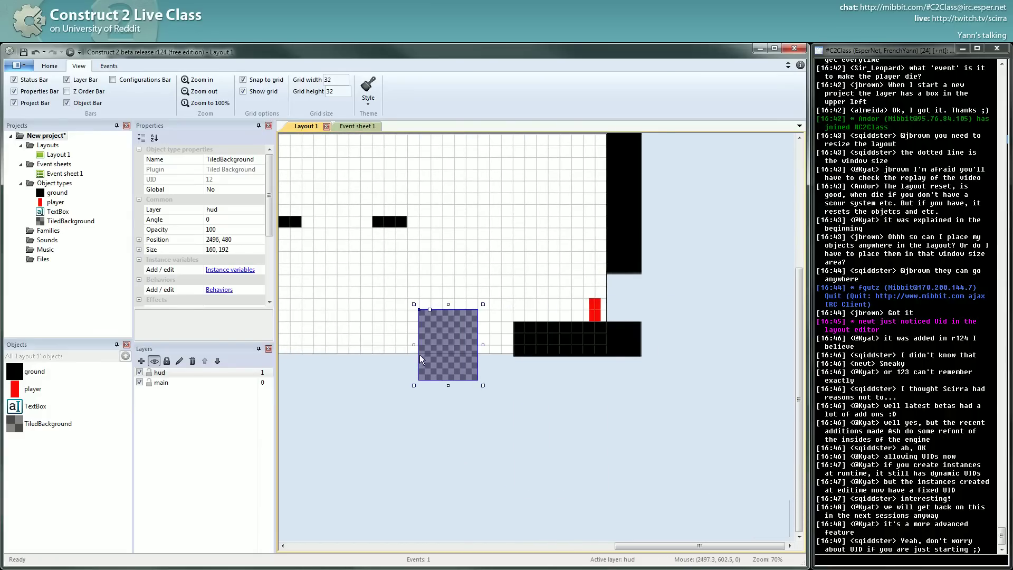
drag(421, 360, 612, 319)
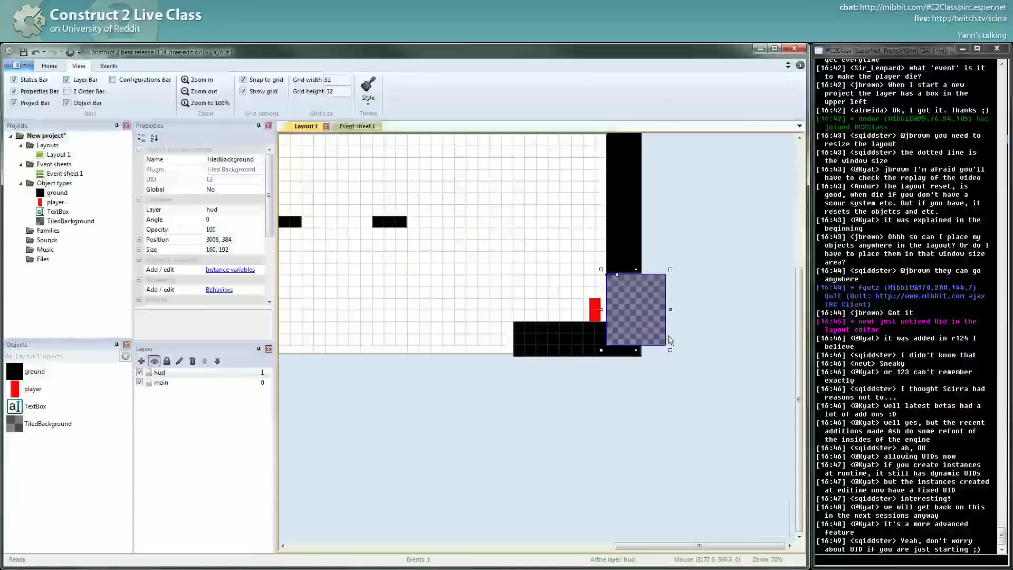
drag(670, 349, 643, 297)
click(658, 316)
click(633, 308)
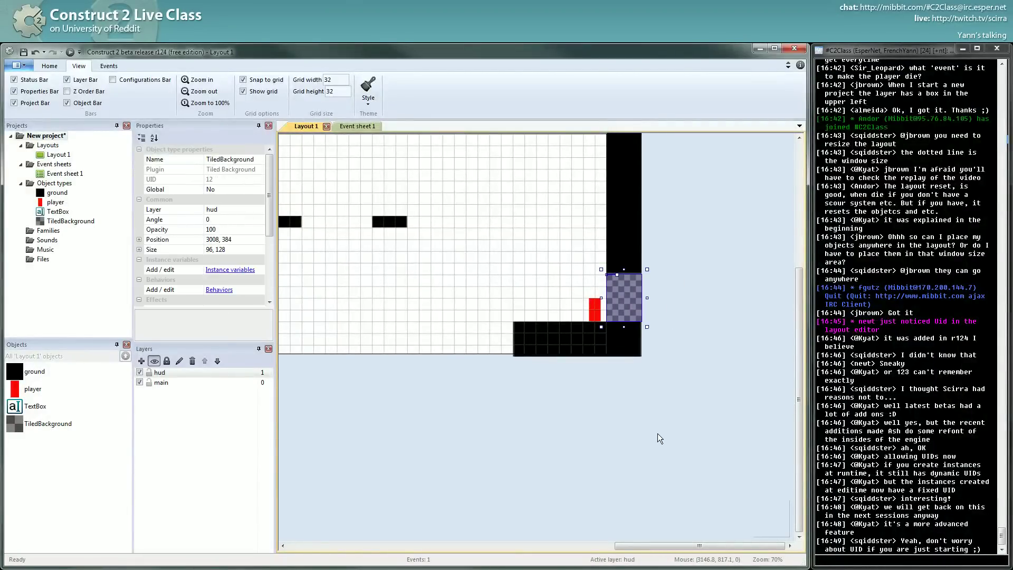
Assign the TiledBackground instance to the main layer
click(221, 210)
click(260, 210)
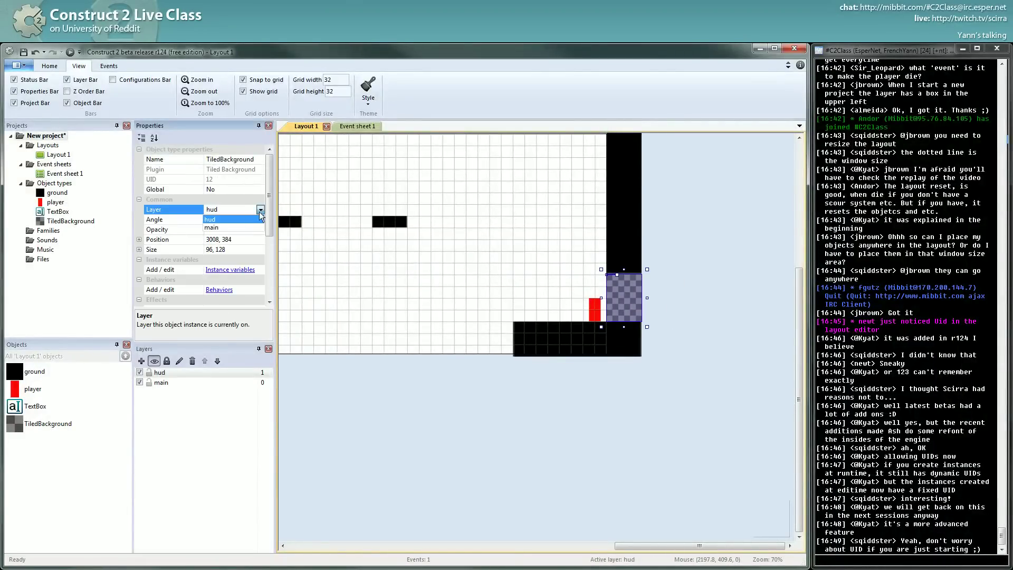
click(240, 224)
click(633, 449)
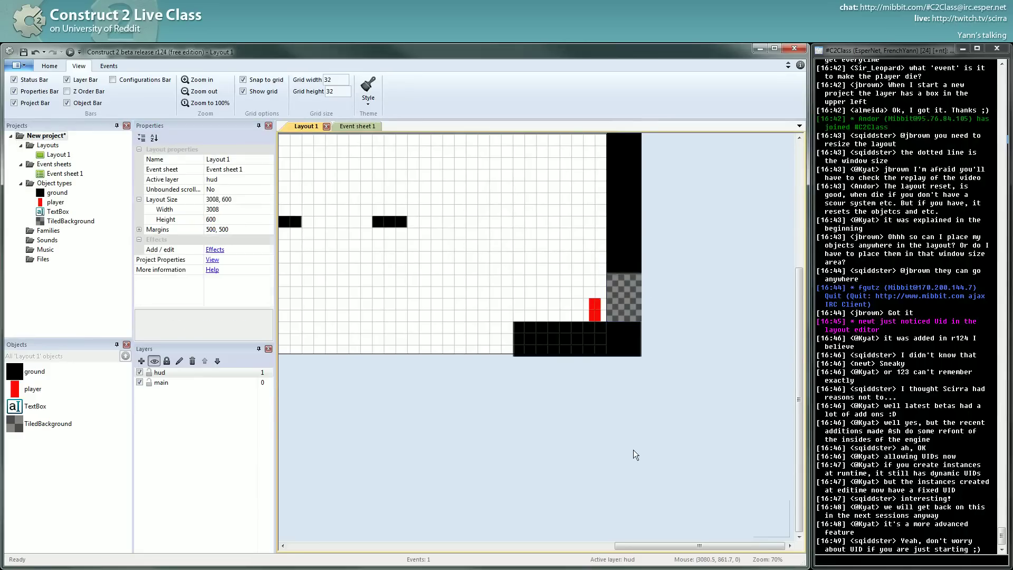
Move the player onto the TiledBackground at 3040, 512 to check the stacking order, and return it to 2976, 512
scroll(654, 343, up, 1)
click(634, 318)
click(691, 332)
ctrl+scroll(686, 338, up, 7)
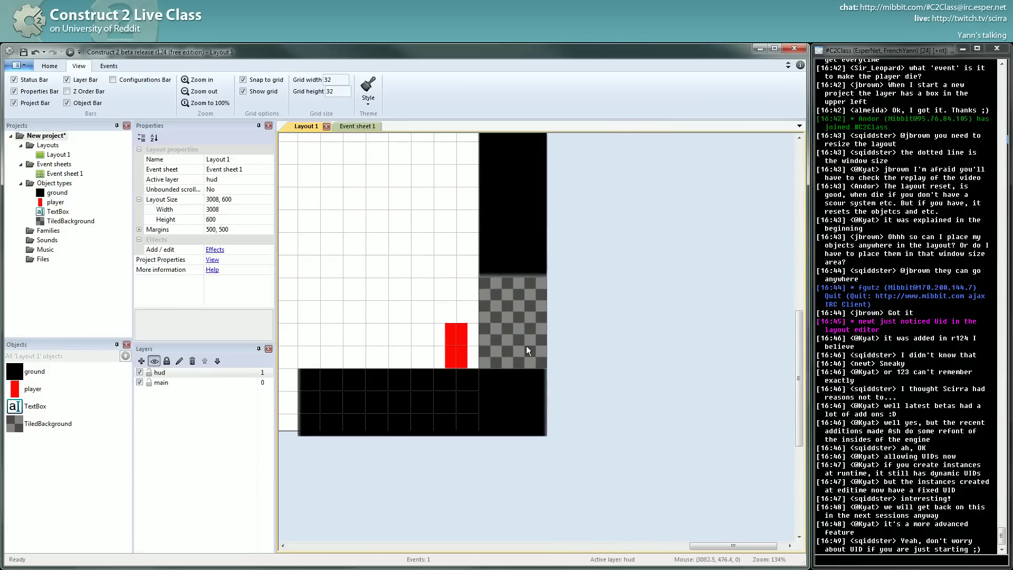
click(459, 343)
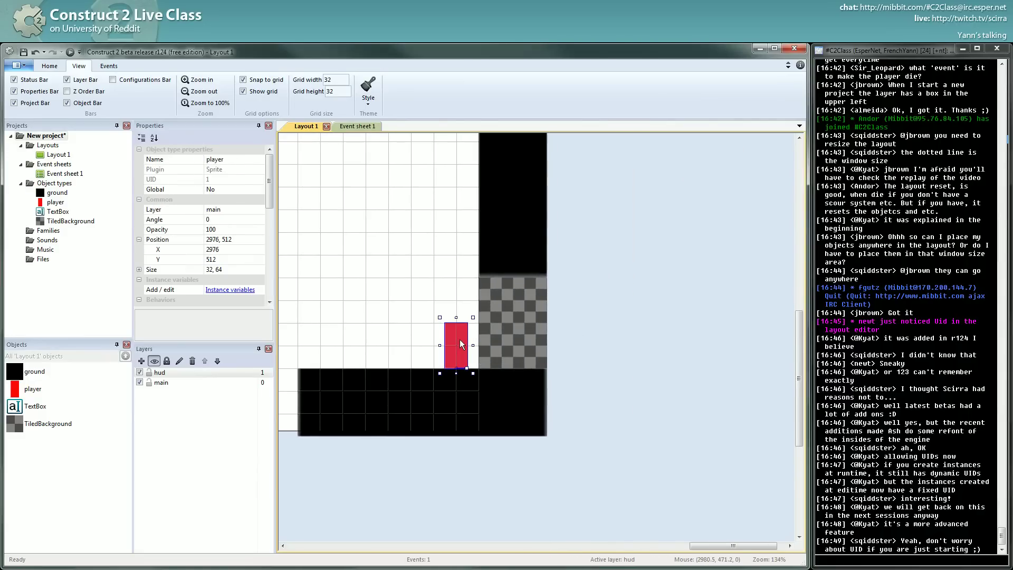
mouse_move(469, 340)
mouse_down()
mouse_move(452, 341)
mouse_move(478, 339)
mouse_move(455, 342)
mouse_up()
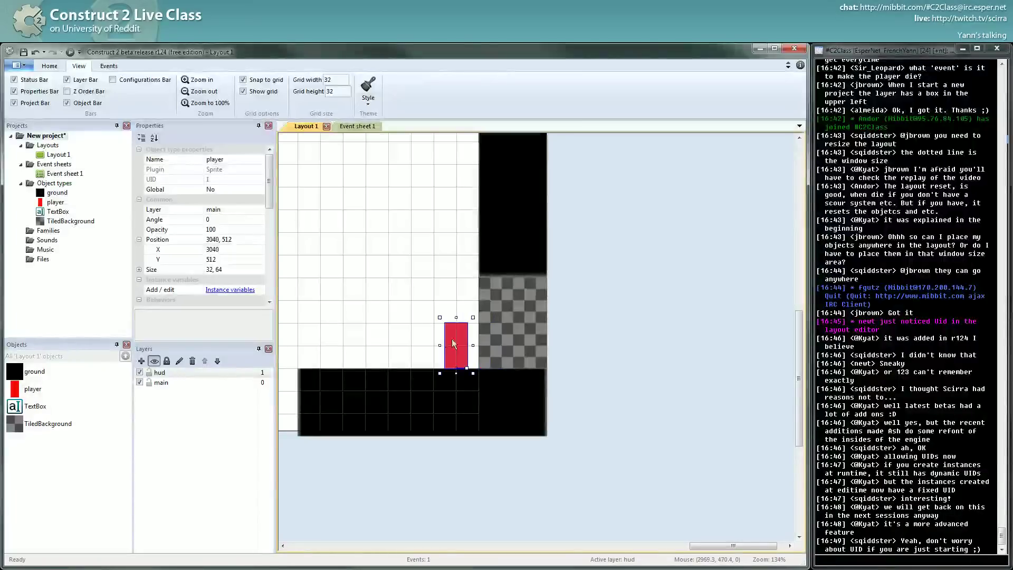
Send the TiledBackground to the top of its layer and check the overlap with the player, leaving the player at 2976, 512
click(502, 333)
right_click(503, 333)
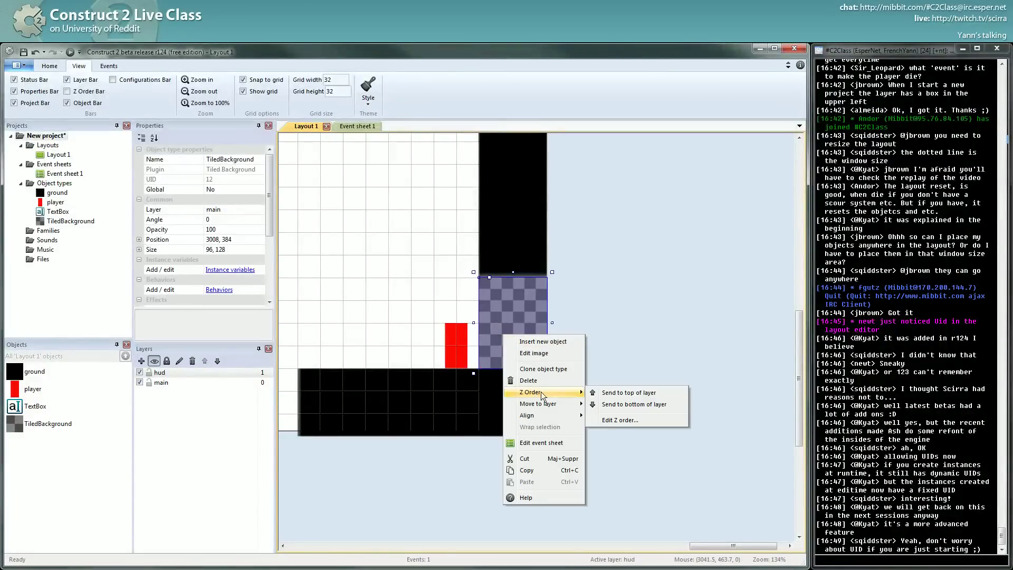
mouse_move(542, 404)
click(627, 392)
click(570, 300)
click(496, 314)
mouse_move(458, 333)
mouse_down()
mouse_move(502, 327)
mouse_move(433, 324)
mouse_move(444, 334)
mouse_up()
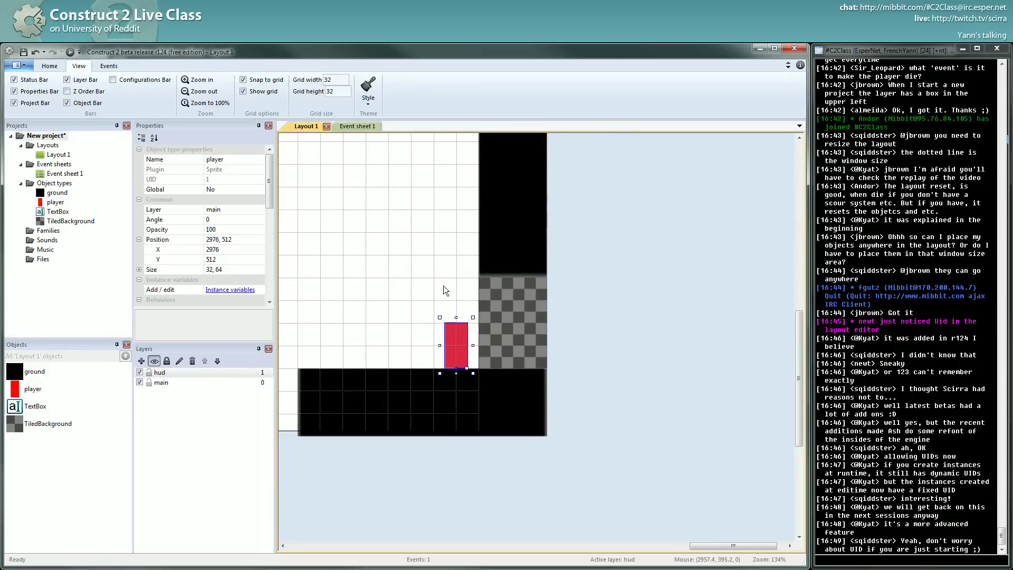
Add an event to Event sheet 1 with the condition that the player is overlapping TiledBackground
click(360, 126)
right_click(345, 241)
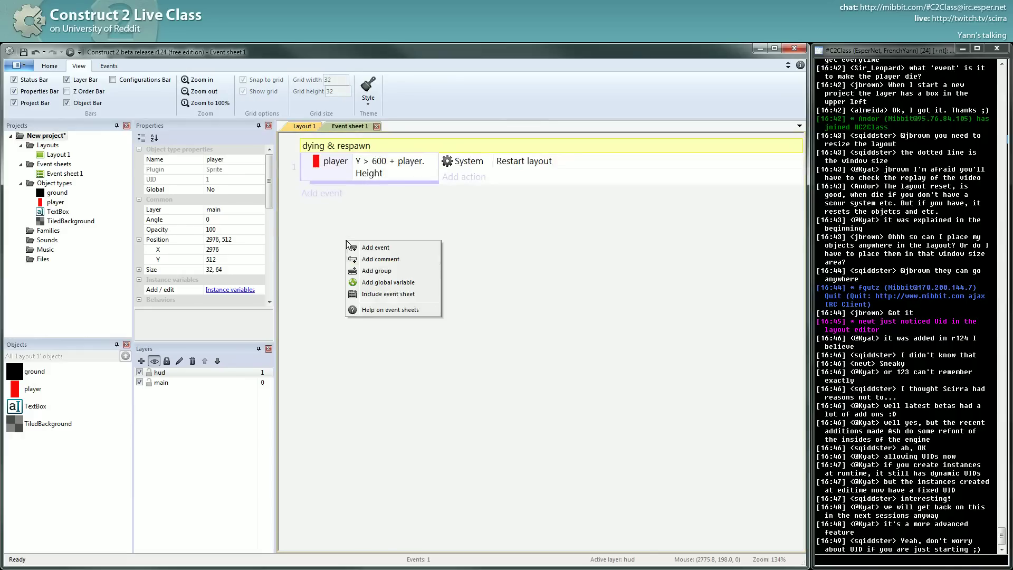
click(399, 248)
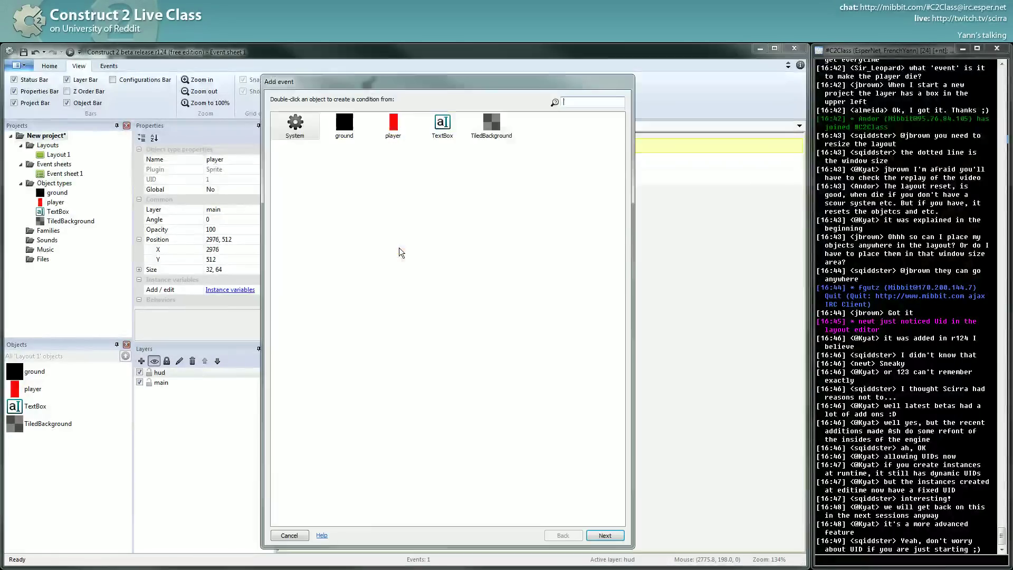
double_click(395, 125)
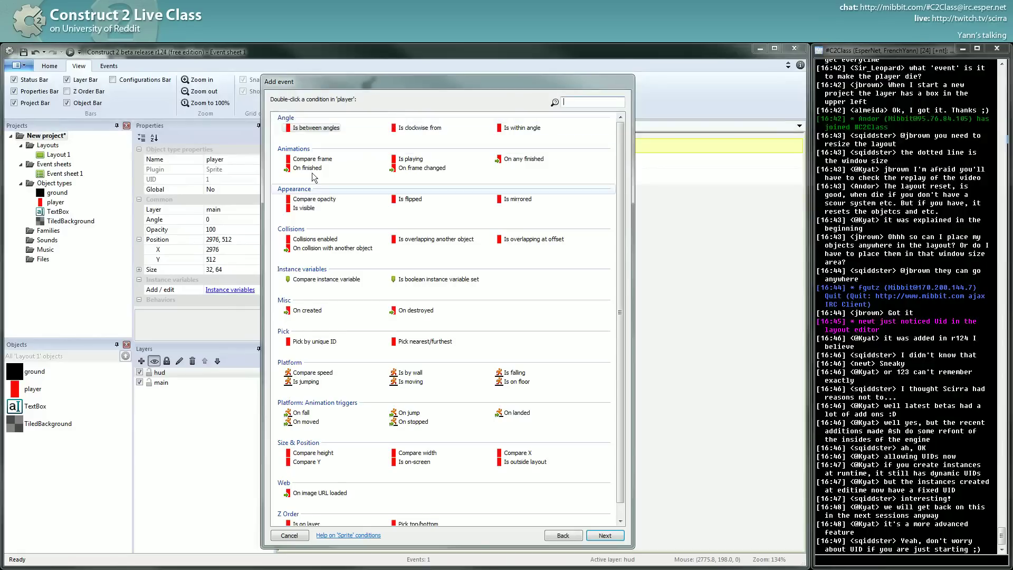
double_click(418, 245)
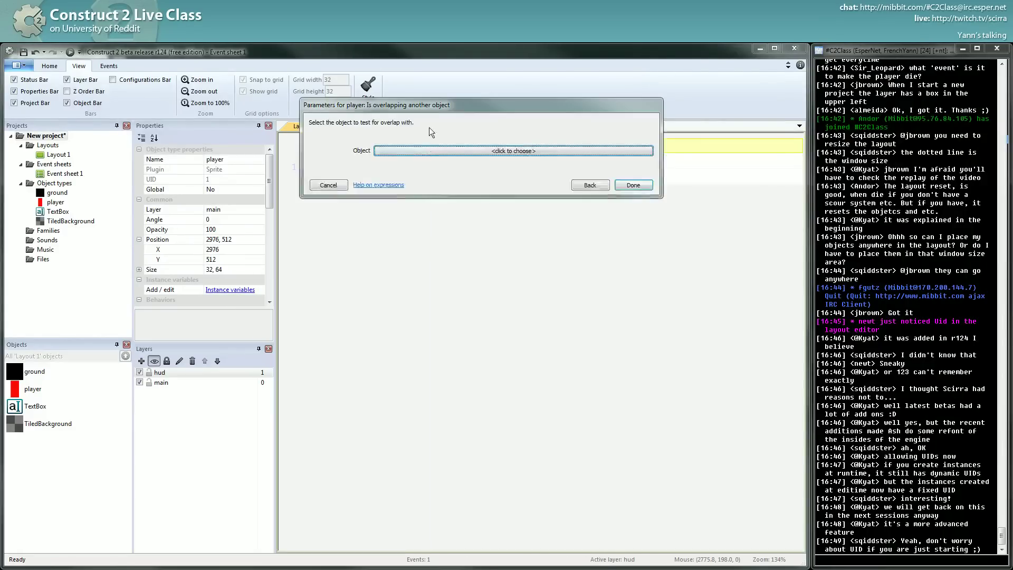
click(428, 152)
double_click(508, 68)
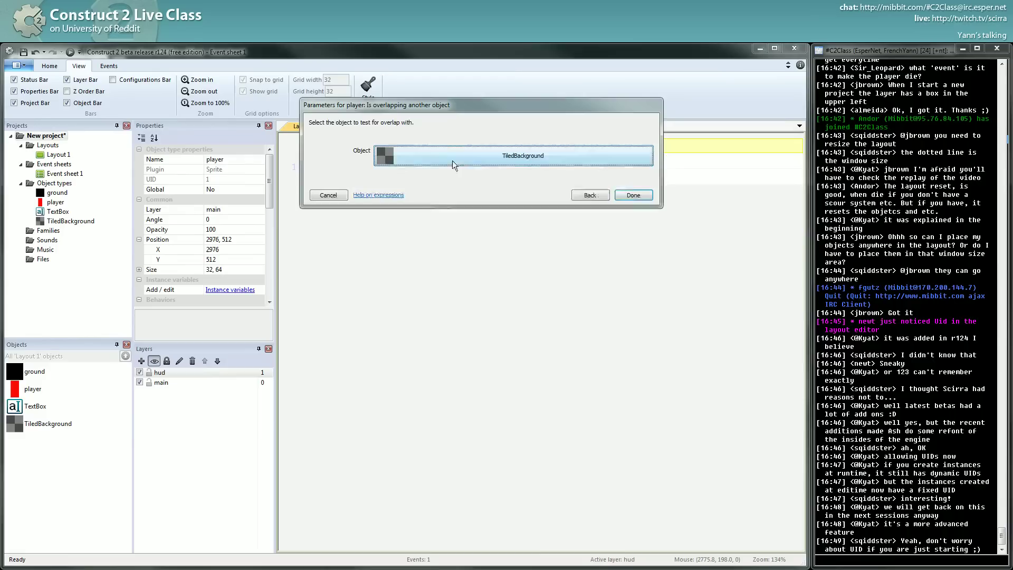
click(633, 195)
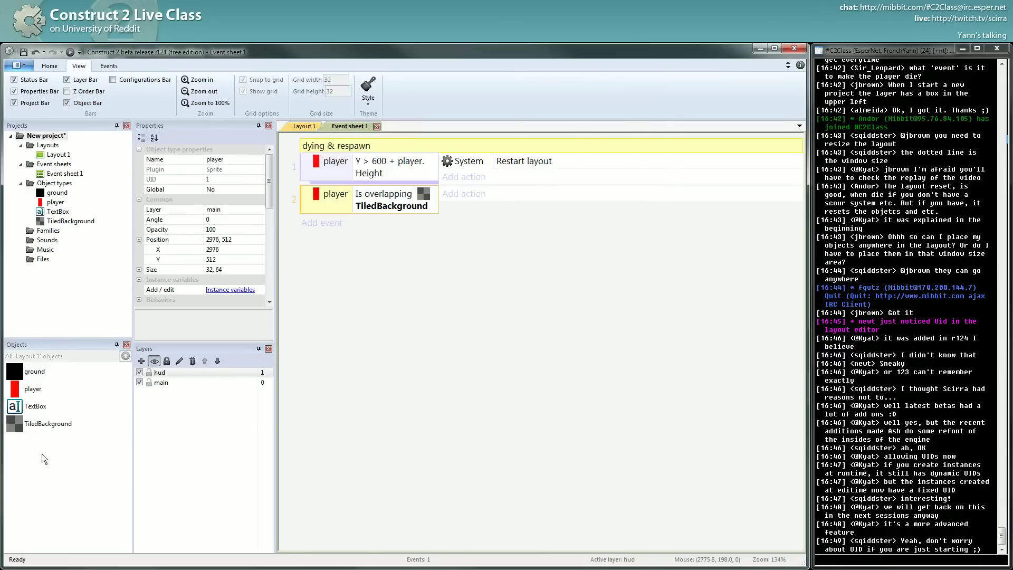
Rename the TiledBackground object type to endArea
click(42, 424)
click(231, 158)
text(e)
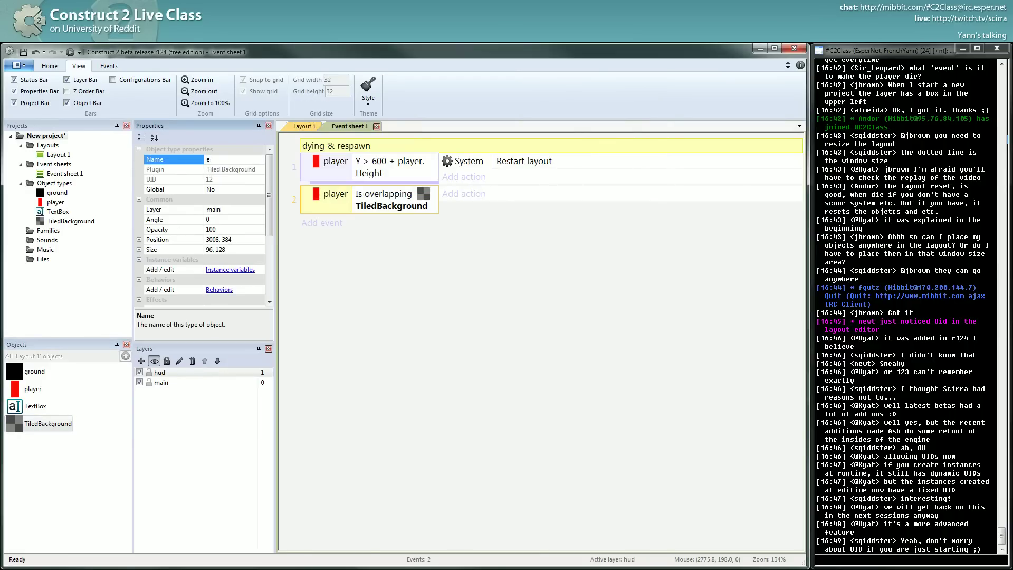
text(ndArea)
key(Return)
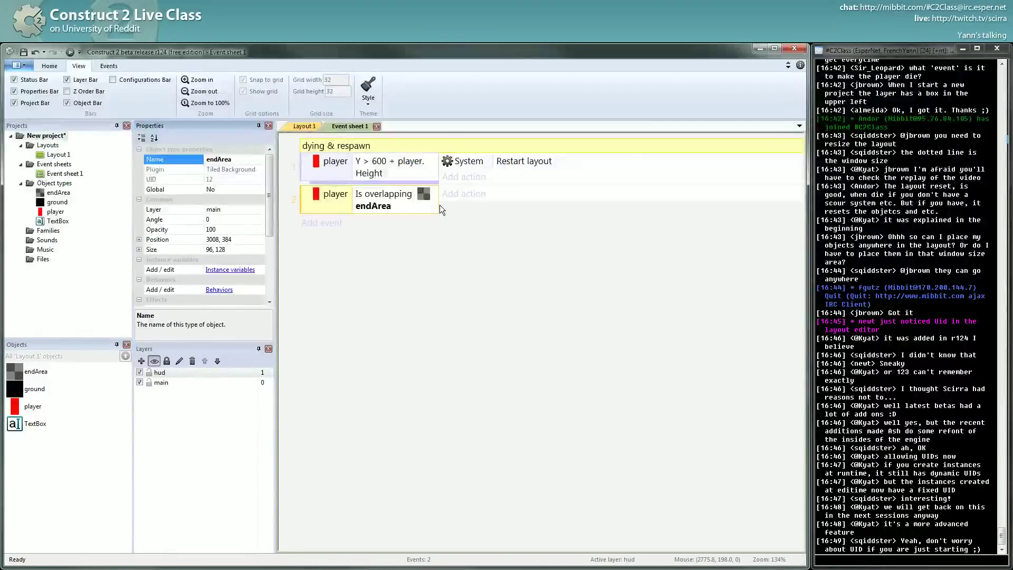
Widen the conditions column and add a TextBox Set text action with "end" to the endArea overlap event
drag(440, 204, 483, 203)
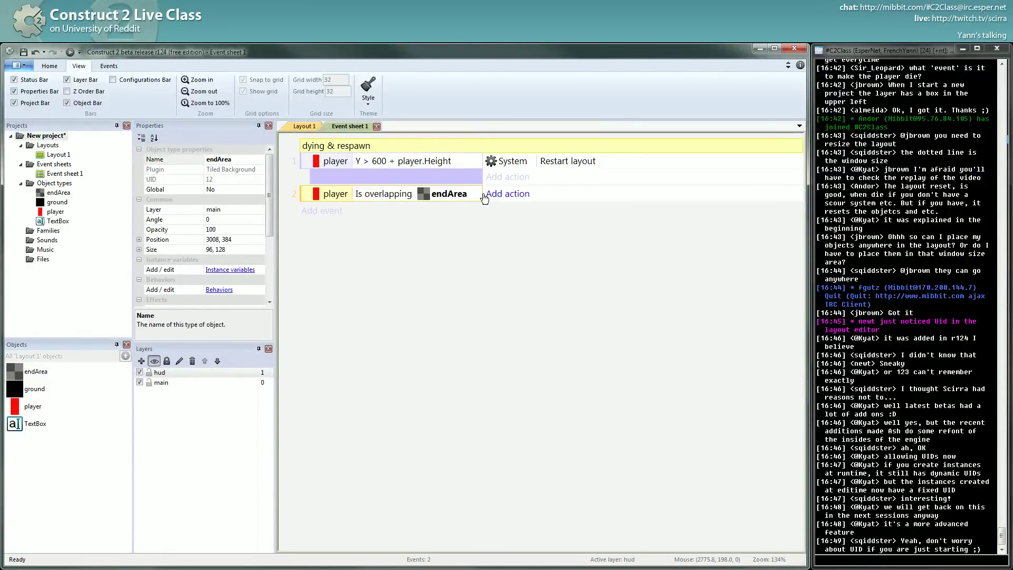
click(495, 193)
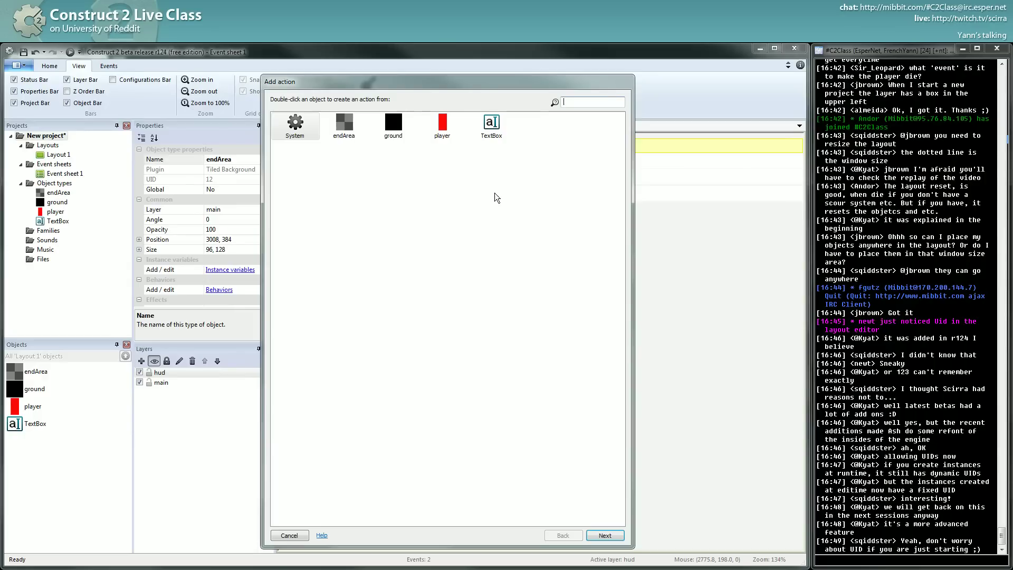
double_click(493, 125)
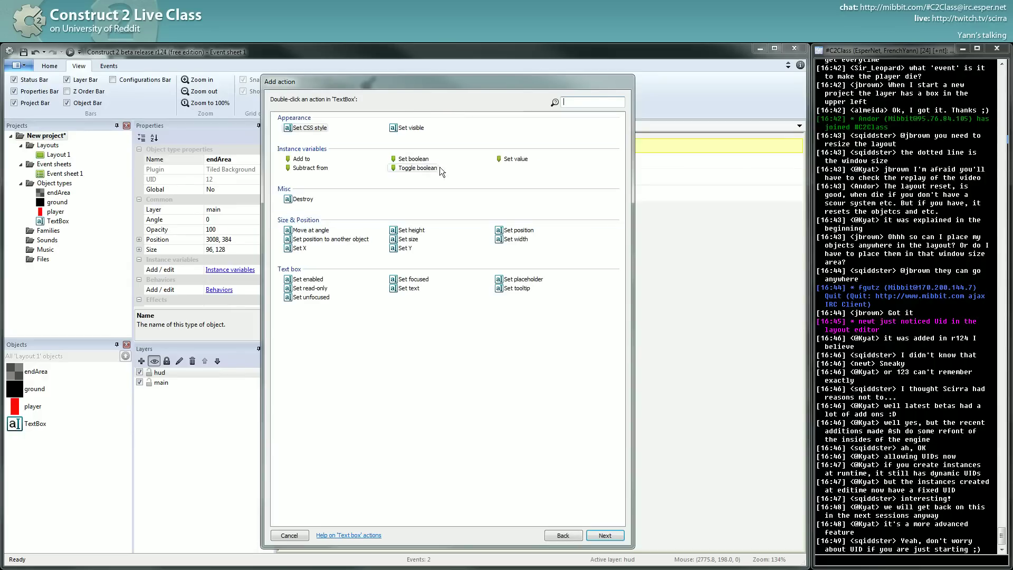
drag(480, 84, 244, 78)
double_click(181, 288)
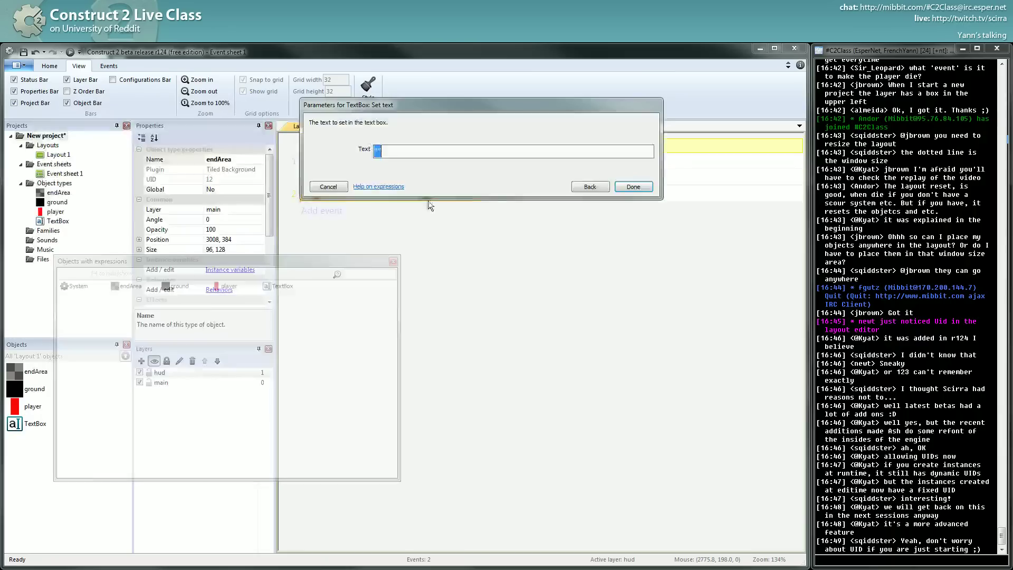
text("end")
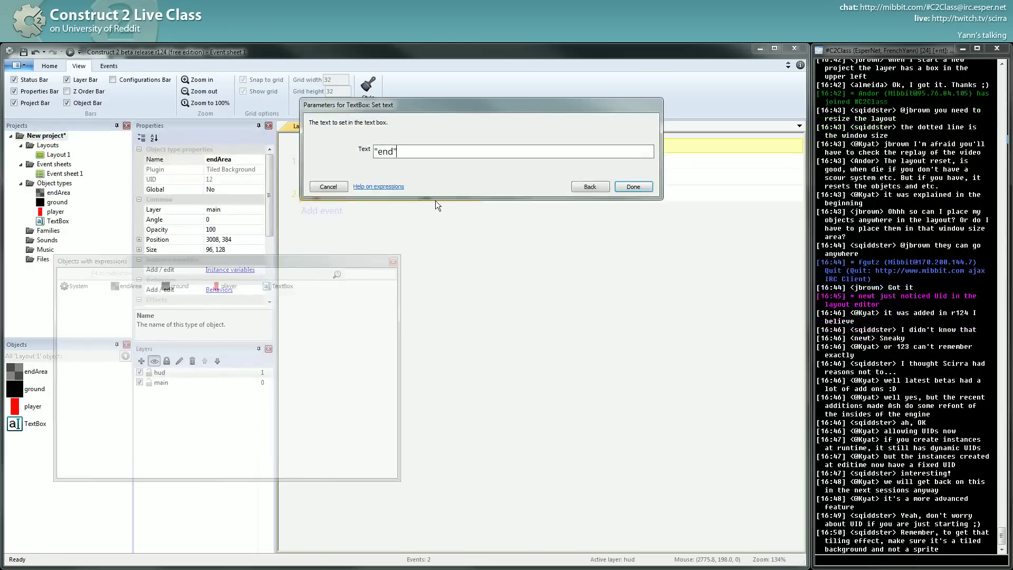
key(Return)
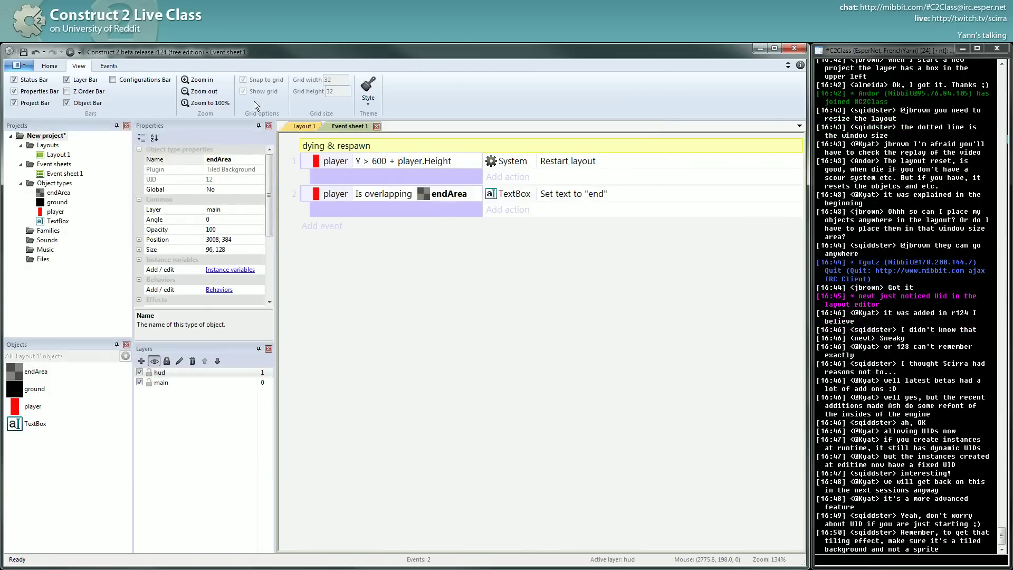
Preview and reload the game, walk the player right into the endArea to test the event, and go back to Layout 1
key(F5)
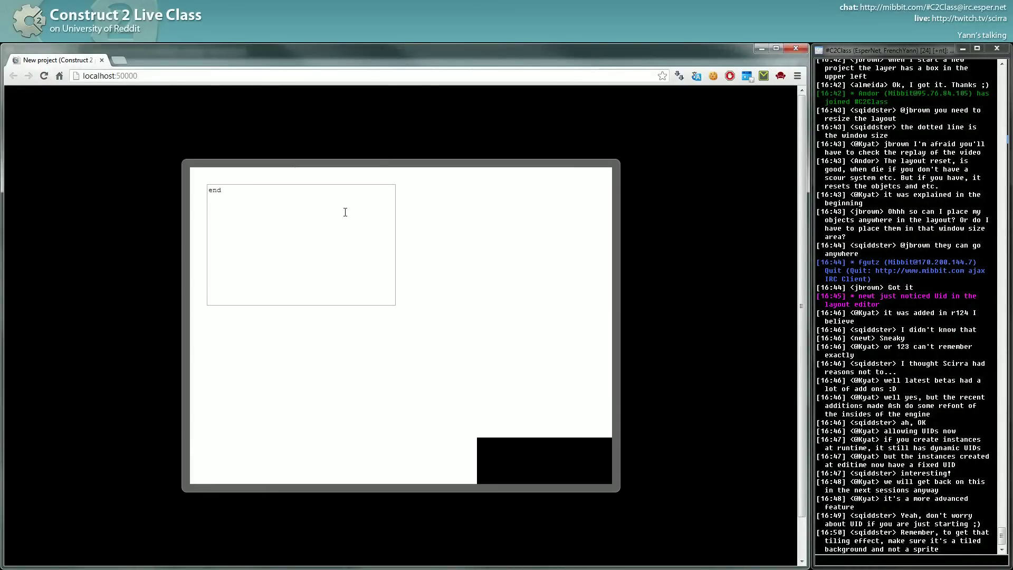
click(256, 77)
key(Return)
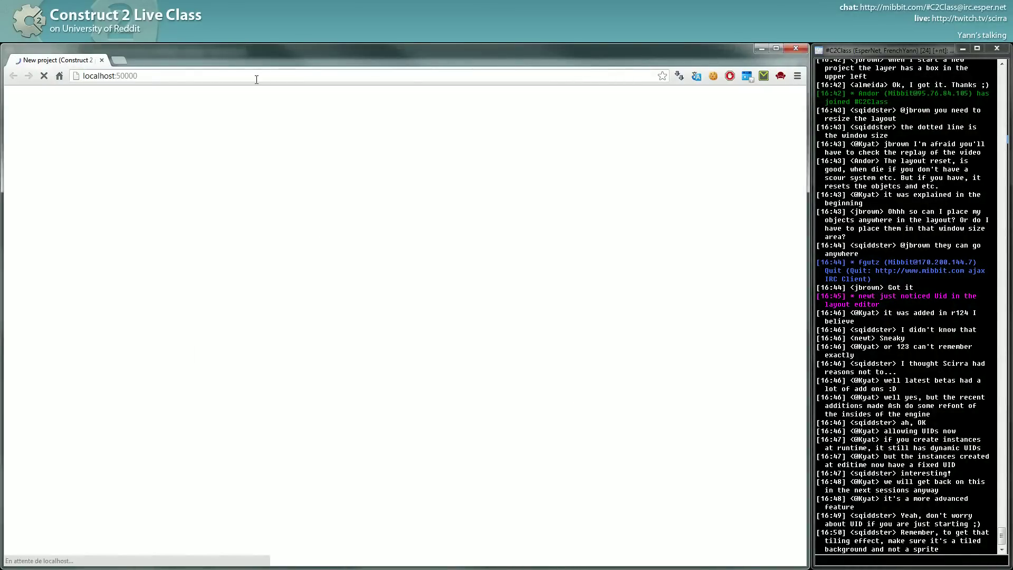
key(Right)
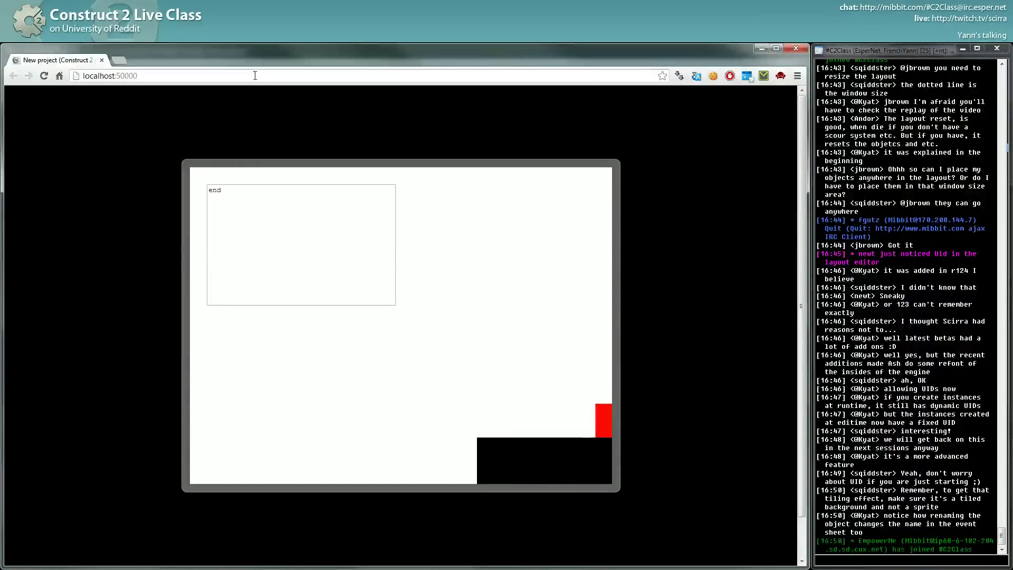
key(alt+Tab)
click(305, 126)
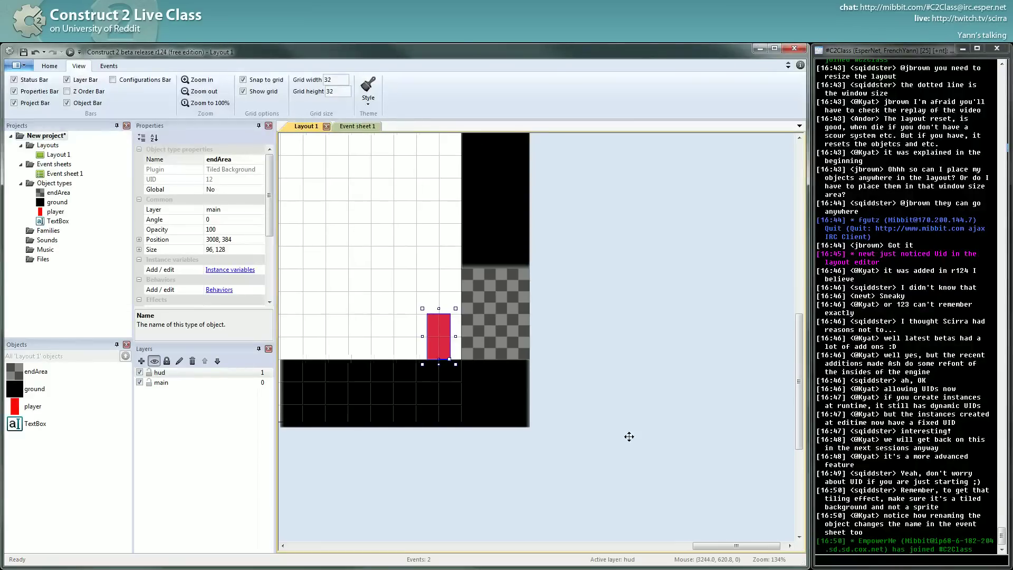
Narrow the endArea by one 32-pixel grid cell on its left side and move the player against it to check the overlap
drag(445, 337, 474, 311)
click(480, 314)
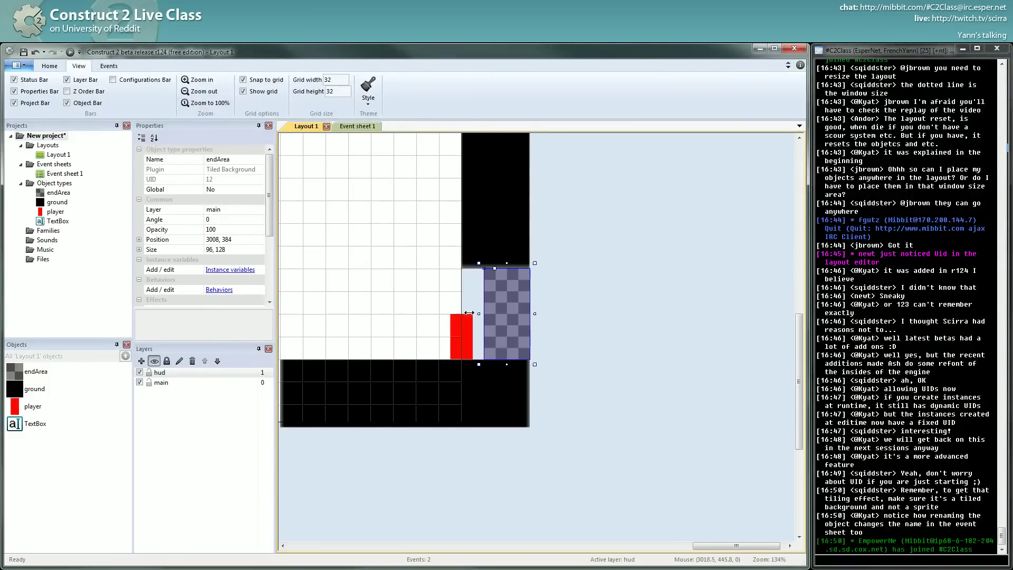
click(471, 336)
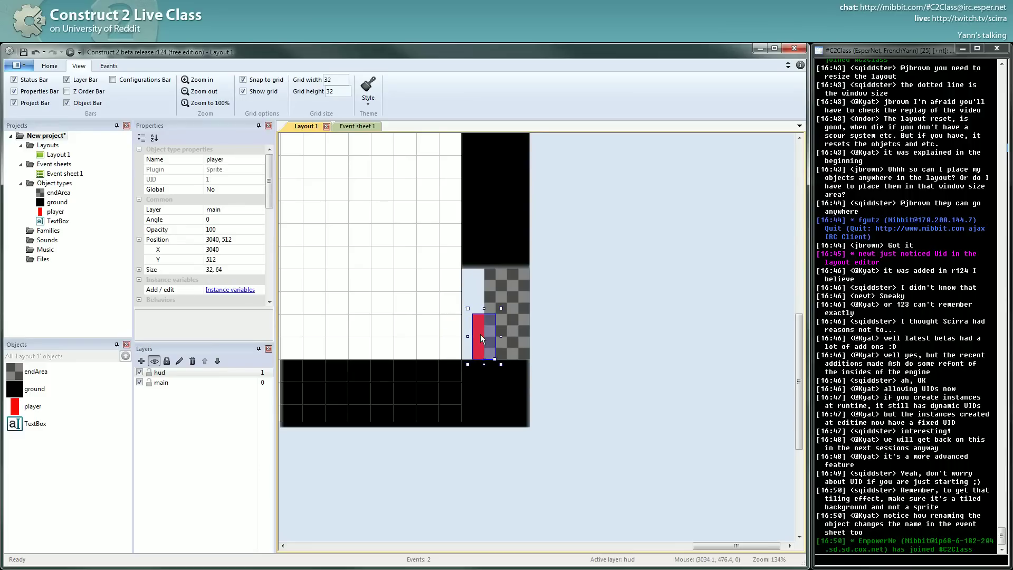
Set the layout's grid width to 16, test the player flush against the endArea, and return the player to 2976, 512
double_click(344, 80)
text(16)
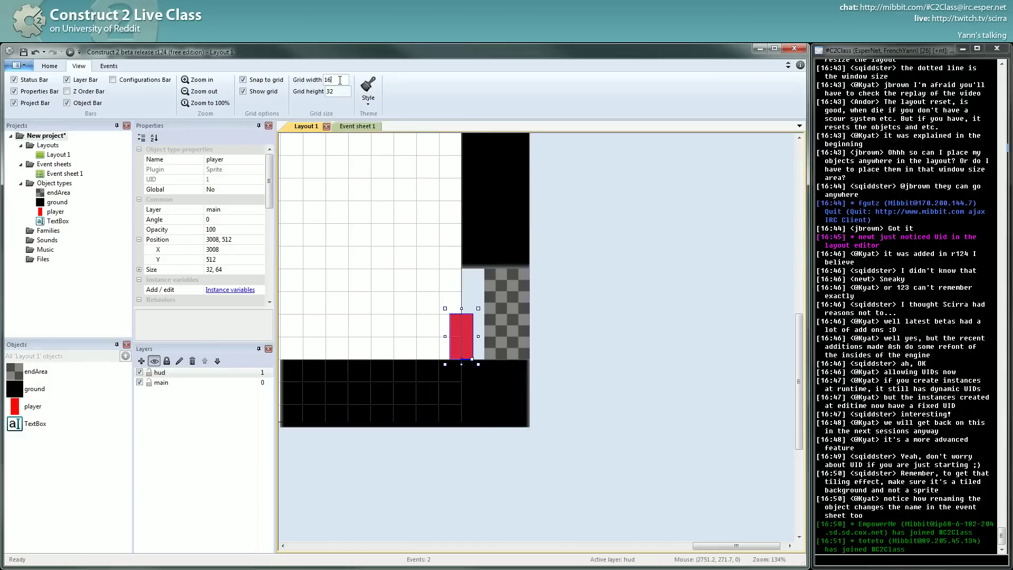
click(405, 340)
drag(467, 336, 467, 340)
click(441, 331)
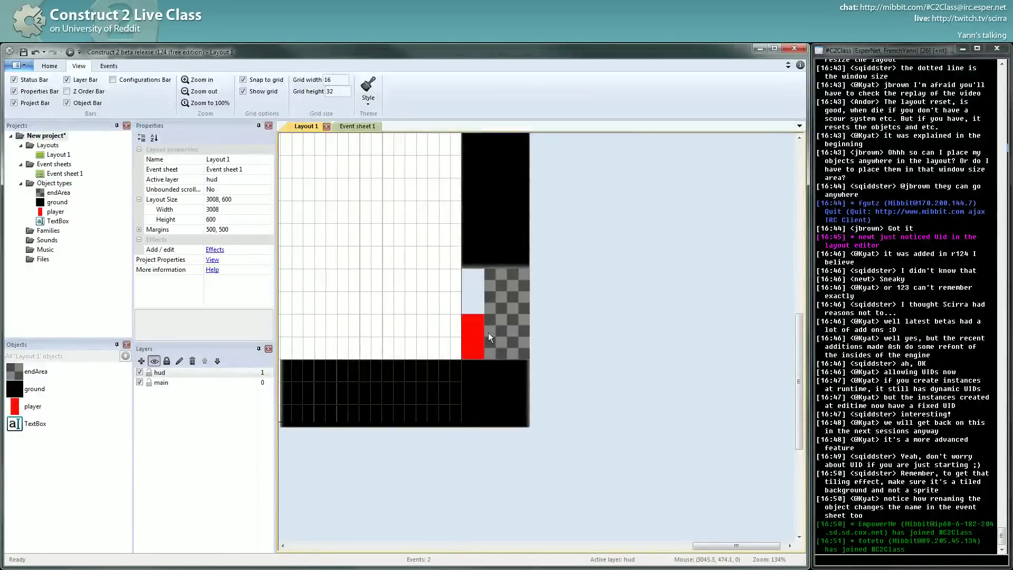
click(478, 343)
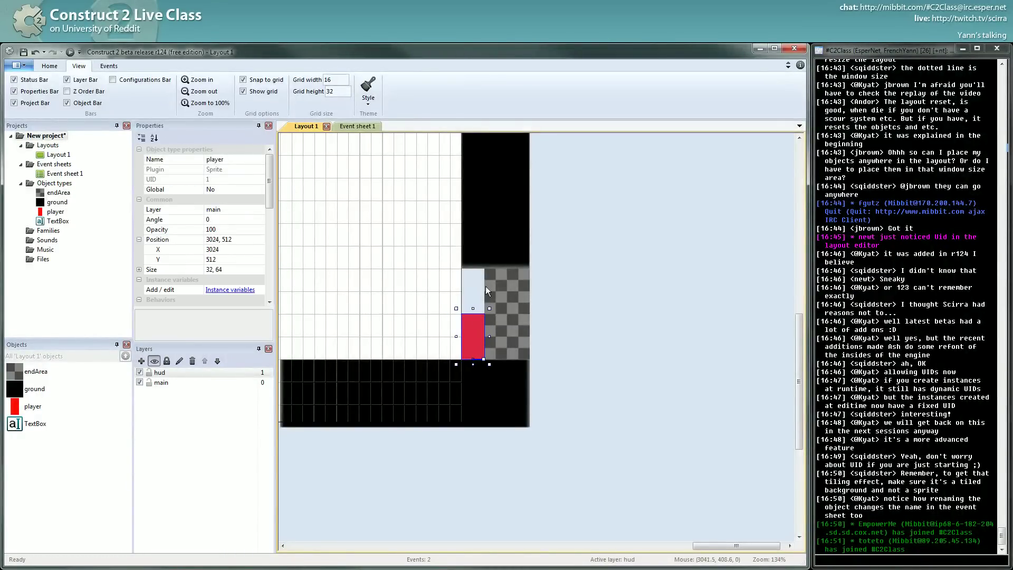
drag(455, 341, 451, 341)
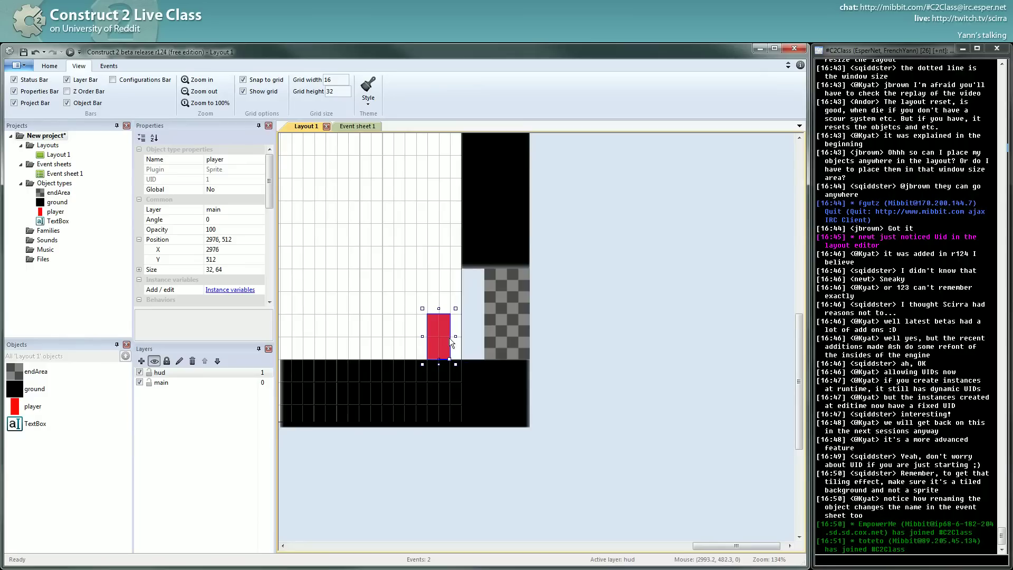
Preview the layout, walk the player right into the endArea and back left, and return to Construct 2
click(70, 52)
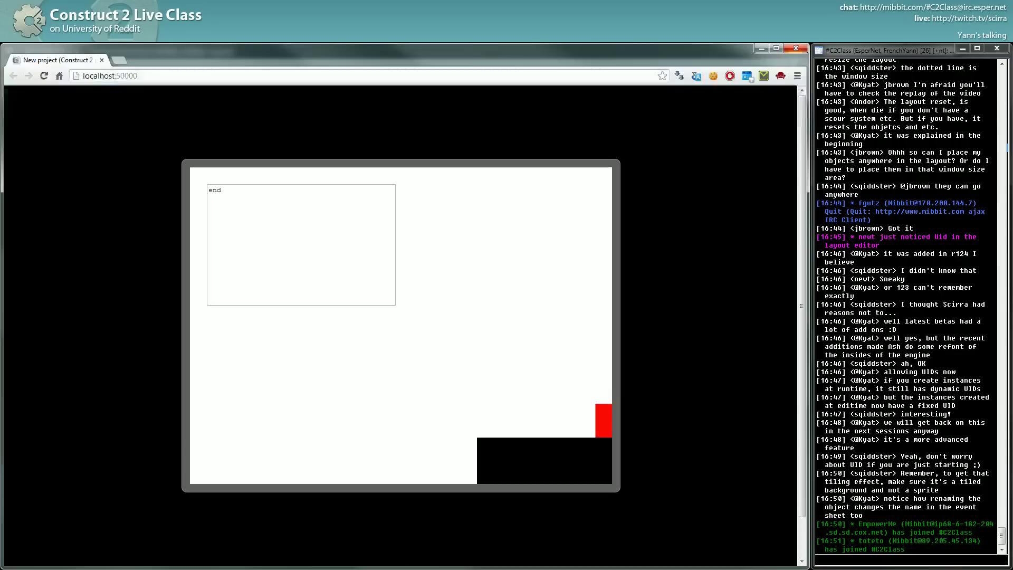
key(Right)
key(Right)
key(Right)
key(Right)
key(Right)
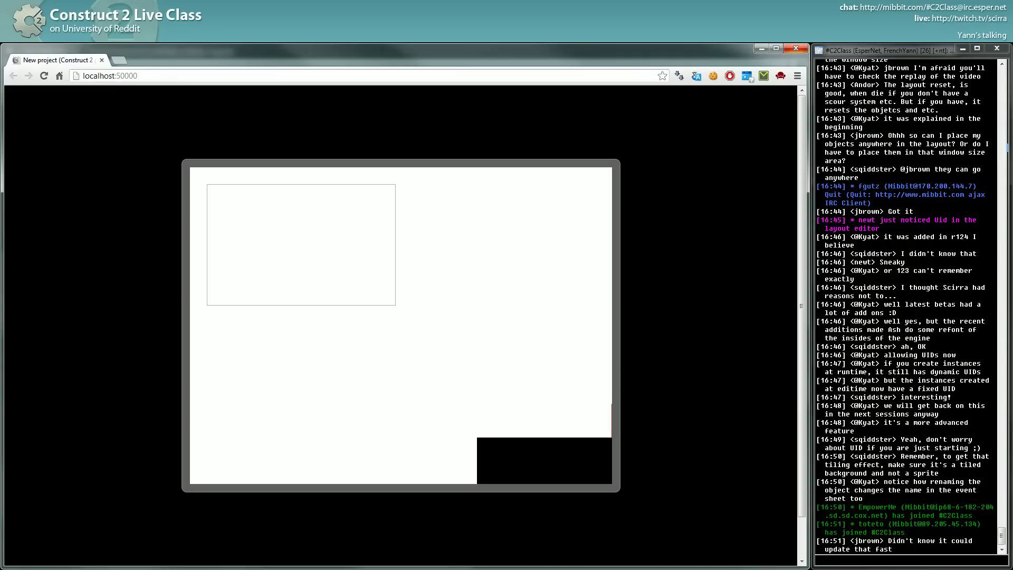
key(Left)
key(Left)
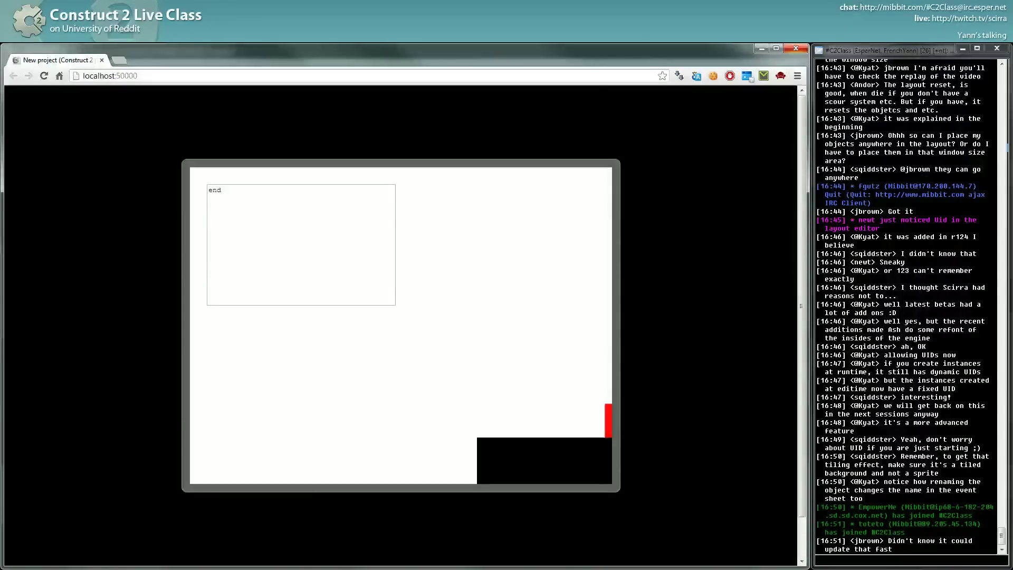
key(alt+Tab)
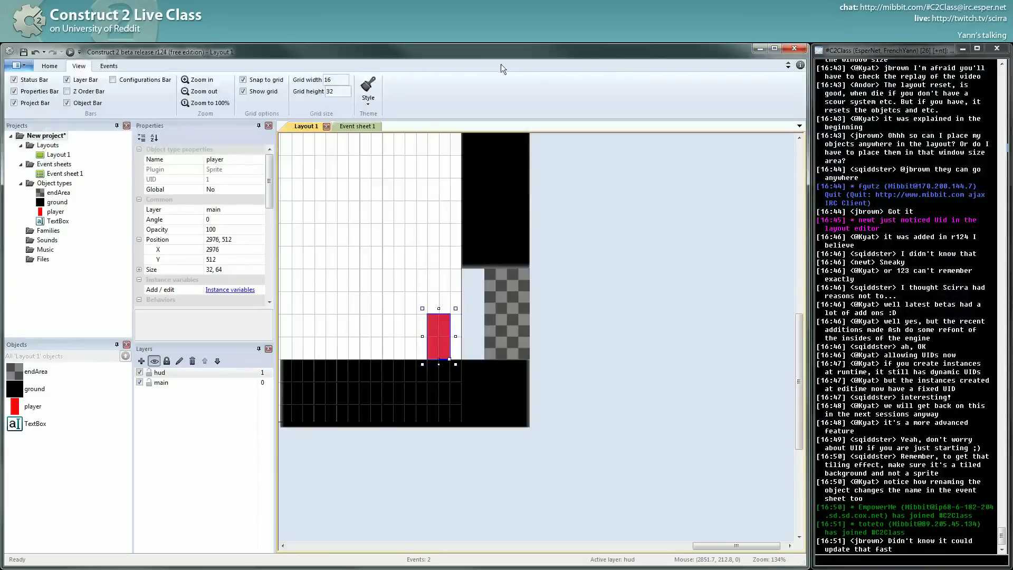
Rename Layout 1 to Level 1 in the project
click(359, 127)
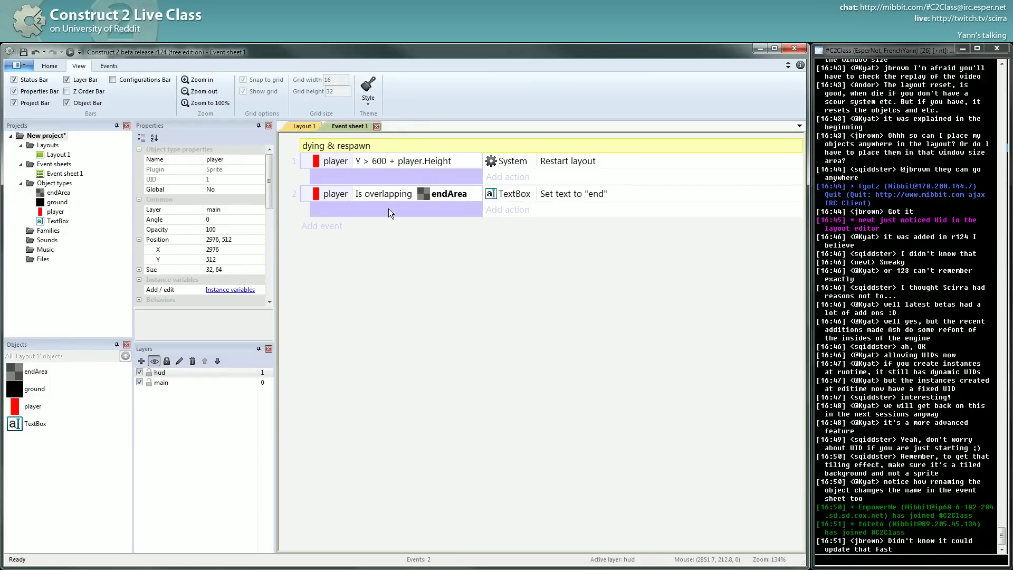
click(58, 155)
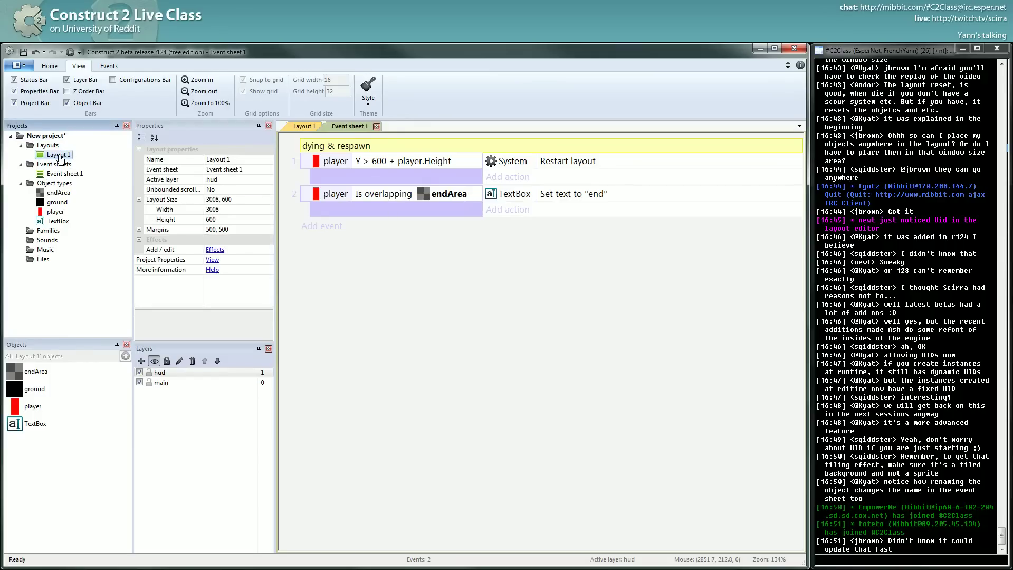
click(59, 155)
text(Lev)
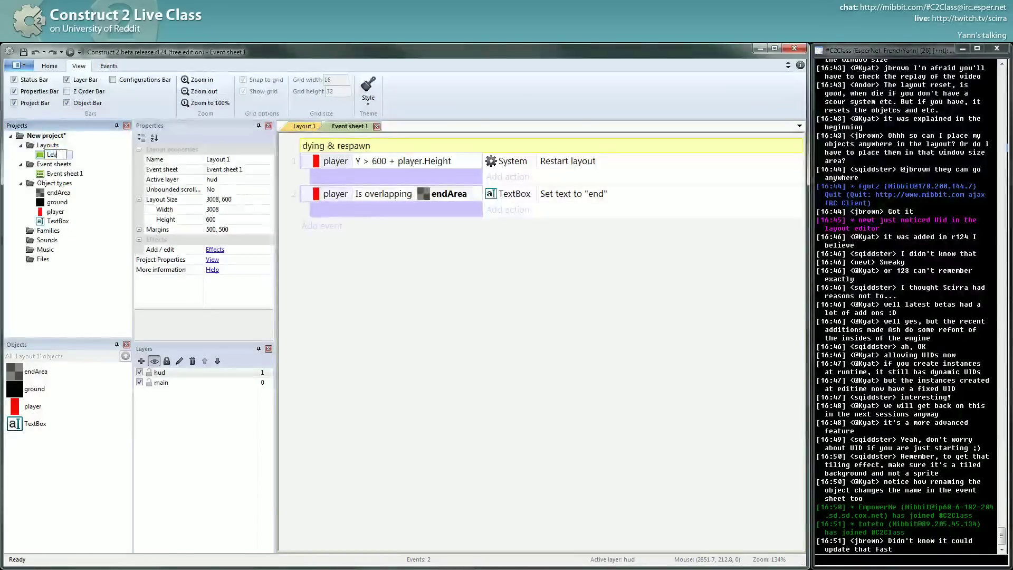
text(el 1)
key(Return)
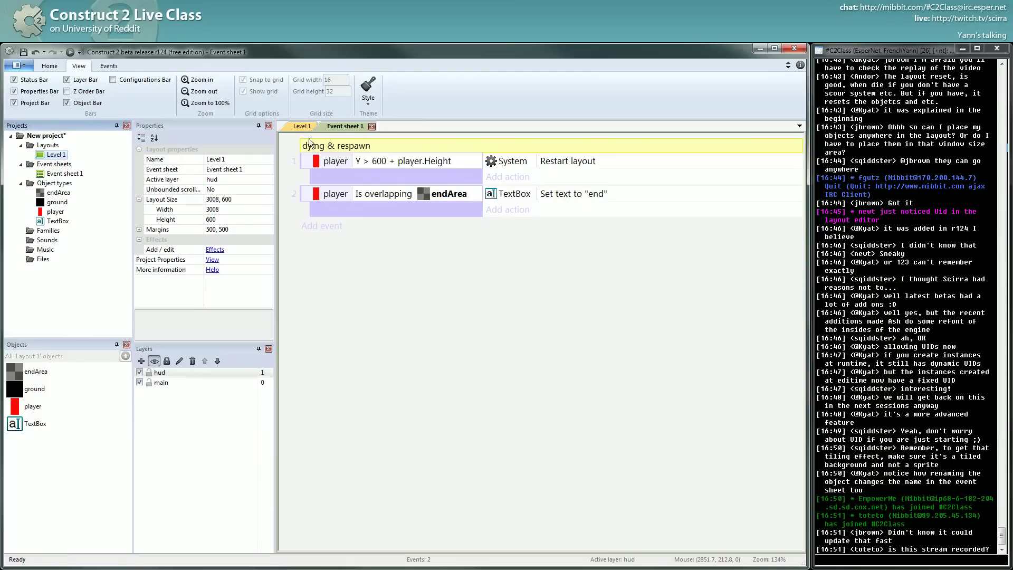
Duplicate the Level 1 layout and name the copy Level 2
click(298, 128)
click(351, 126)
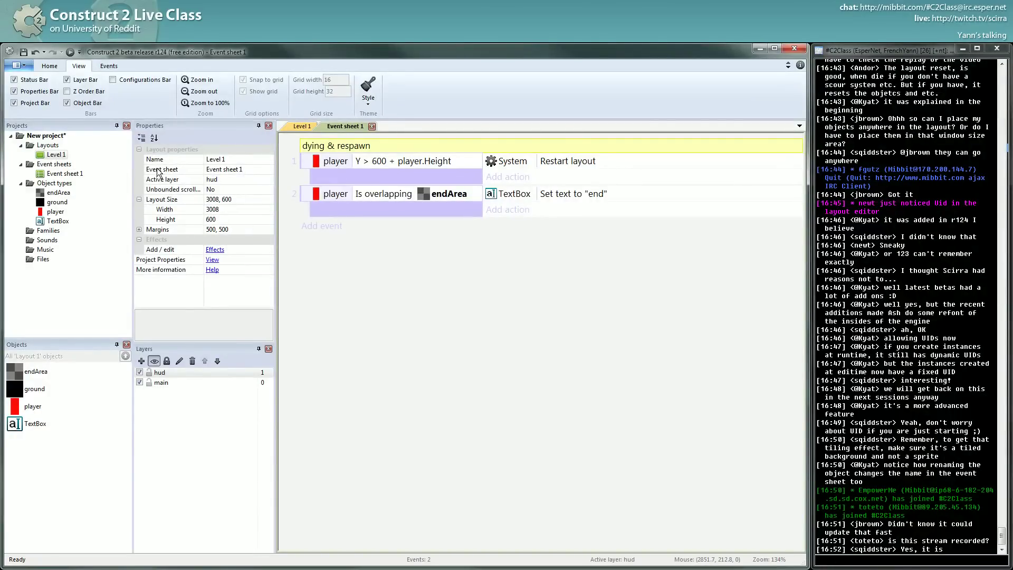
click(298, 126)
ctrl+scroll(590, 309, down, 4)
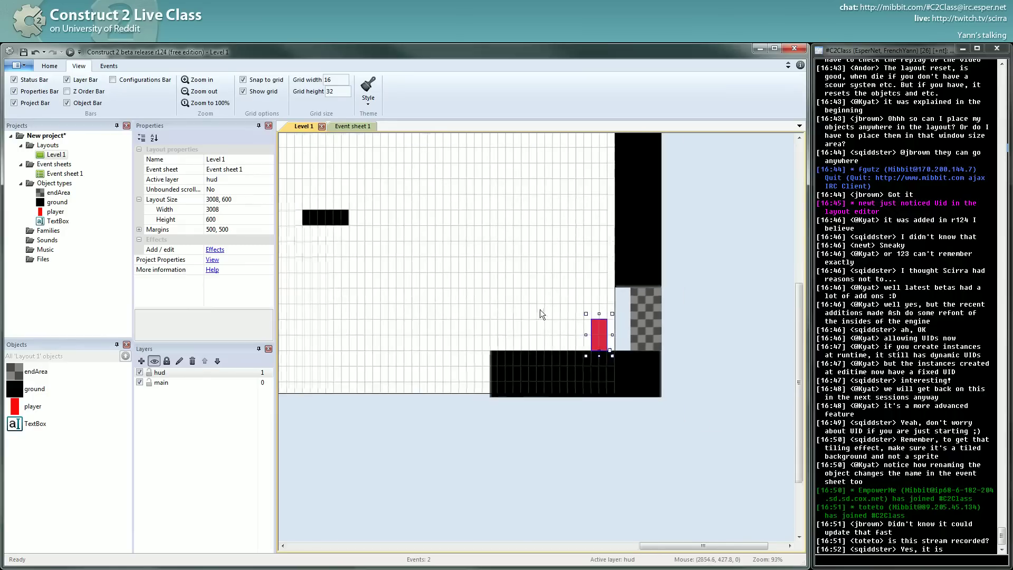
right_click(56, 155)
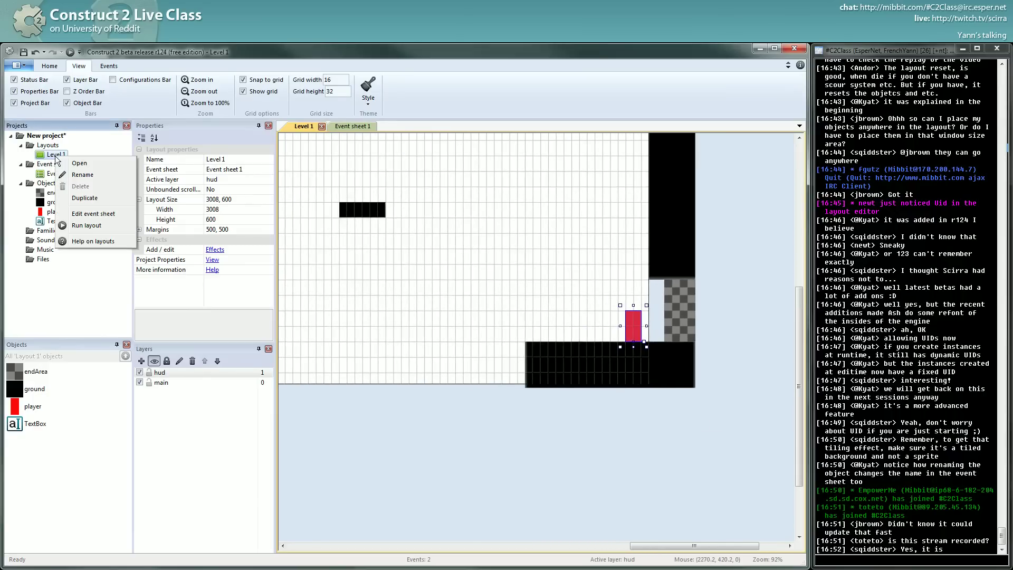
click(84, 198)
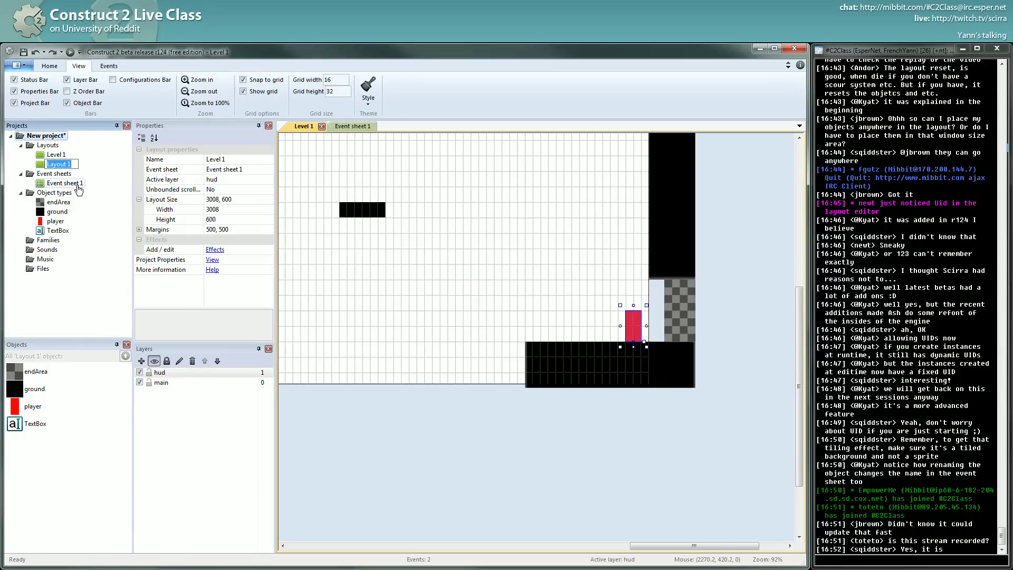
text(Level 2)
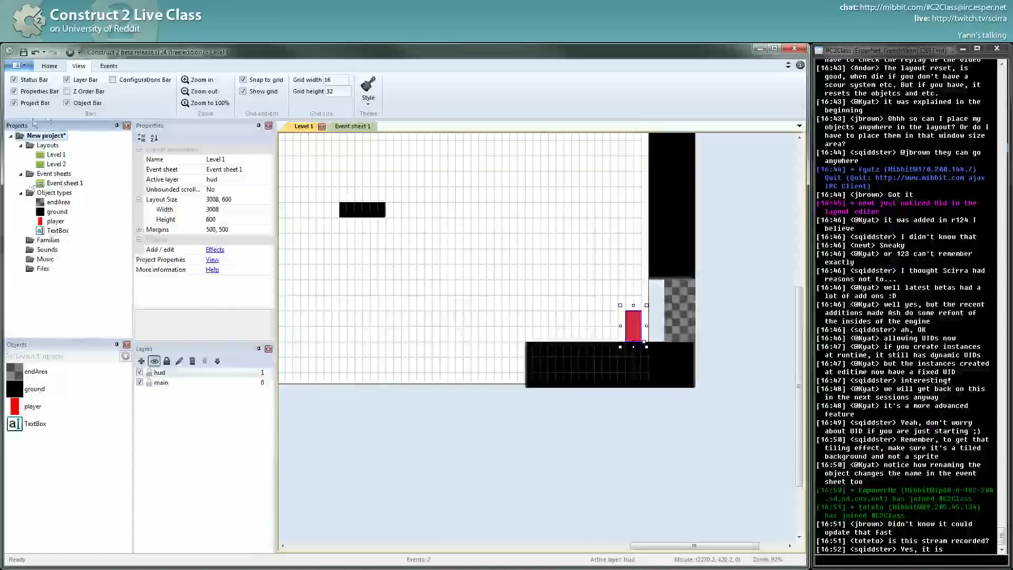
key(Return)
Open the Level 2 layout, look over its whole length, and compare it with Level 1
double_click(59, 167)
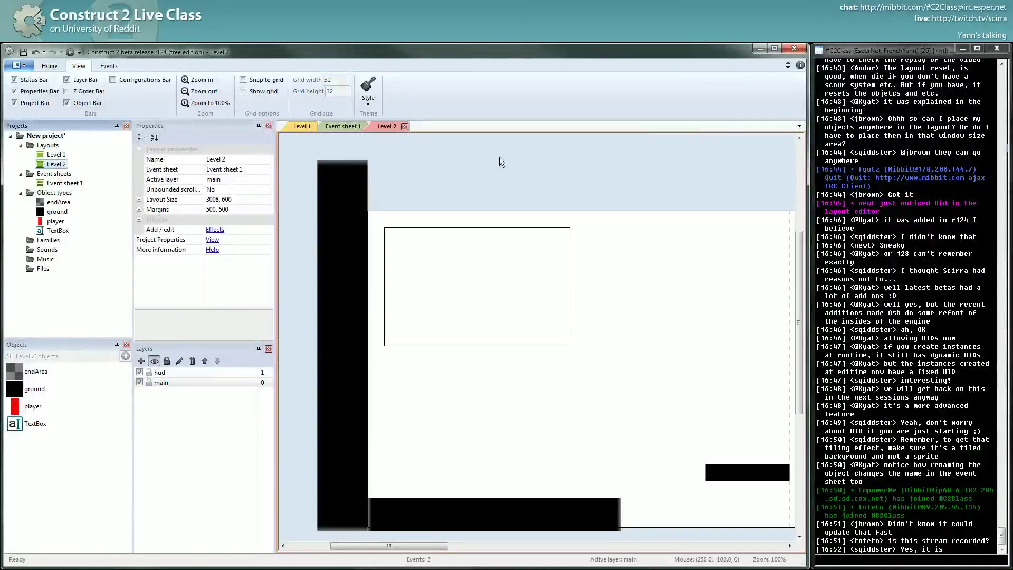
middle_drag(499, 272, 453, 256)
ctrl+scroll(454, 259, down, 6)
ctrl+scroll(460, 272, down, 5)
middle_drag(620, 323, 436, 320)
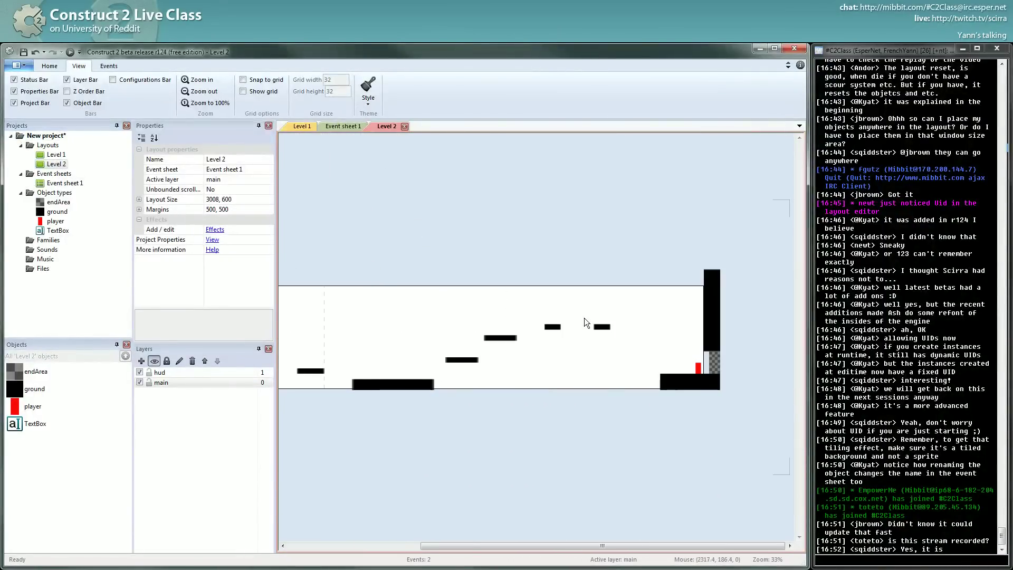
middle_drag(586, 317, 598, 313)
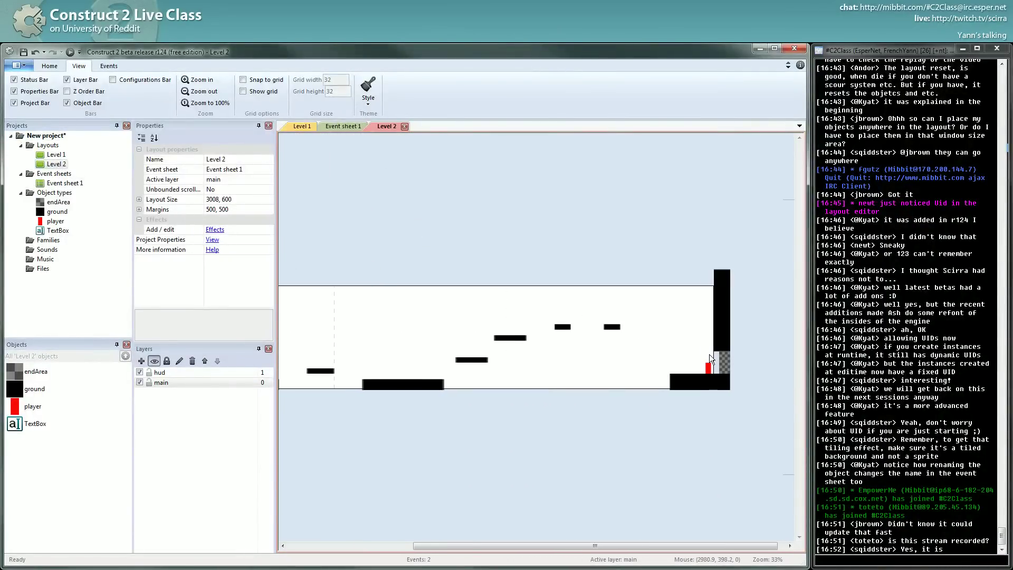
click(303, 125)
click(387, 125)
click(311, 125)
click(394, 126)
click(299, 126)
click(394, 127)
Rearrange Level 2's middle platforms with Snap to grid and Show grid turned on, placing one 192 x 32 platform at 1568, 416
drag(553, 340, 584, 362)
drag(599, 327, 493, 339)
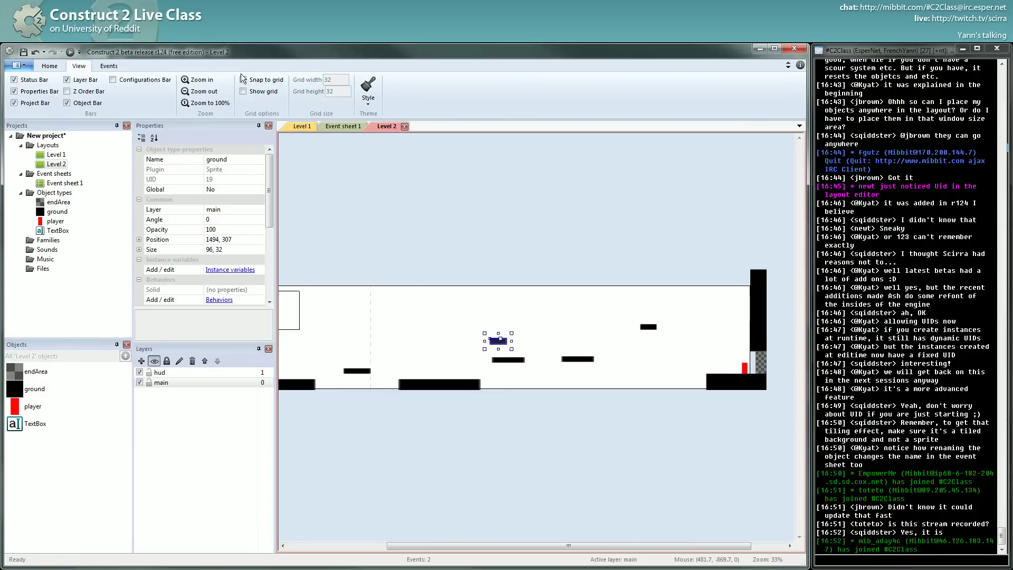
click(258, 81)
drag(517, 359, 528, 360)
click(255, 93)
shift+scroll(580, 349, left, 1)
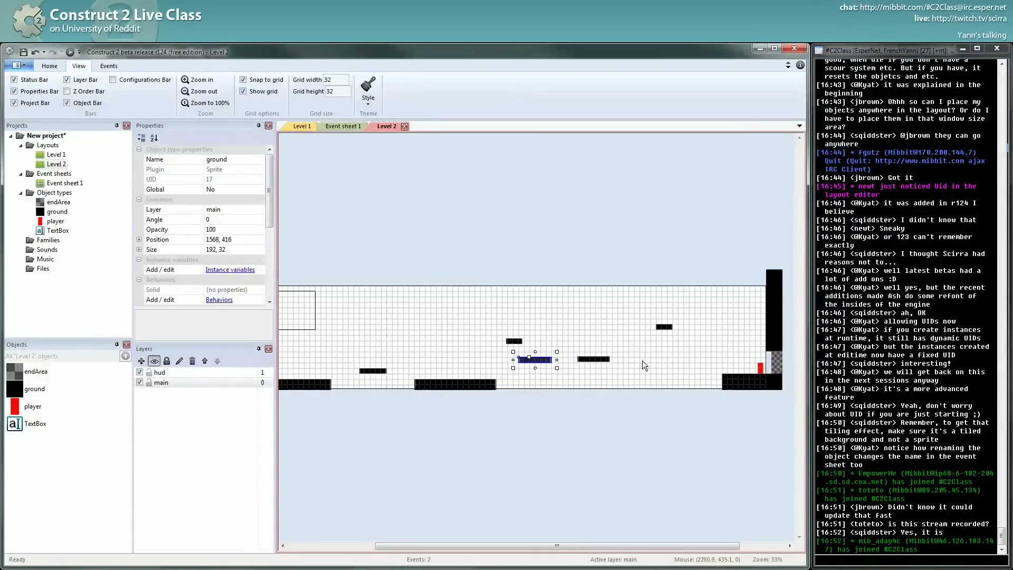
Reposition the platforms in the left half of Level 2 and shorten the ground at its left end
drag(606, 363, 599, 365)
drag(484, 384, 352, 386)
ctrl+scroll(352, 385, up, 3)
click(520, 404)
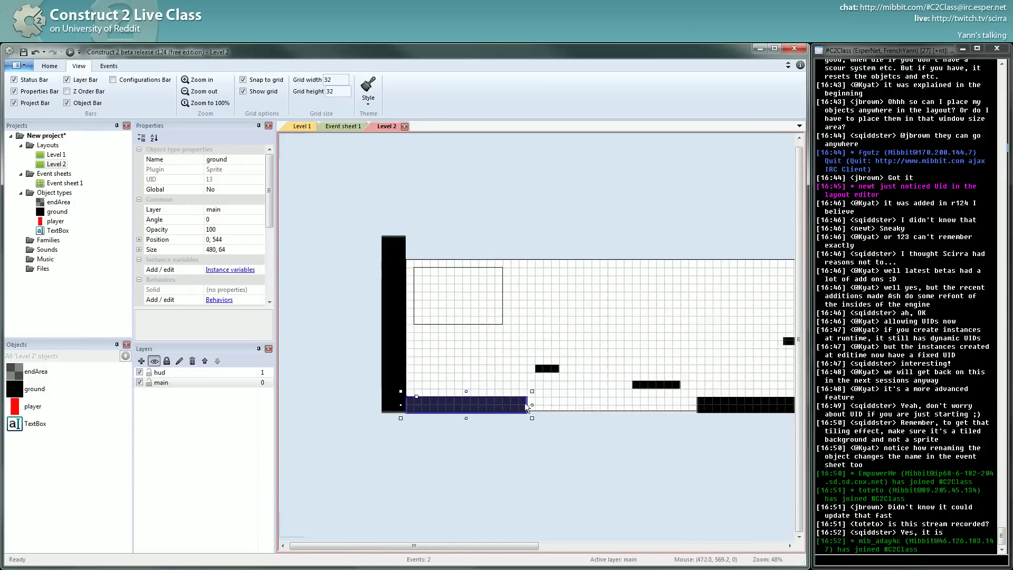
drag(531, 404, 507, 404)
drag(554, 369, 504, 372)
Place the middle 480 x 64 ground at 1056, 544 and shift the 192-pixel-wide platform to its right further left
shift+scroll(515, 378, down, 2)
ctrl+scroll(485, 378, down, 3)
shift+scroll(571, 389, right, 3)
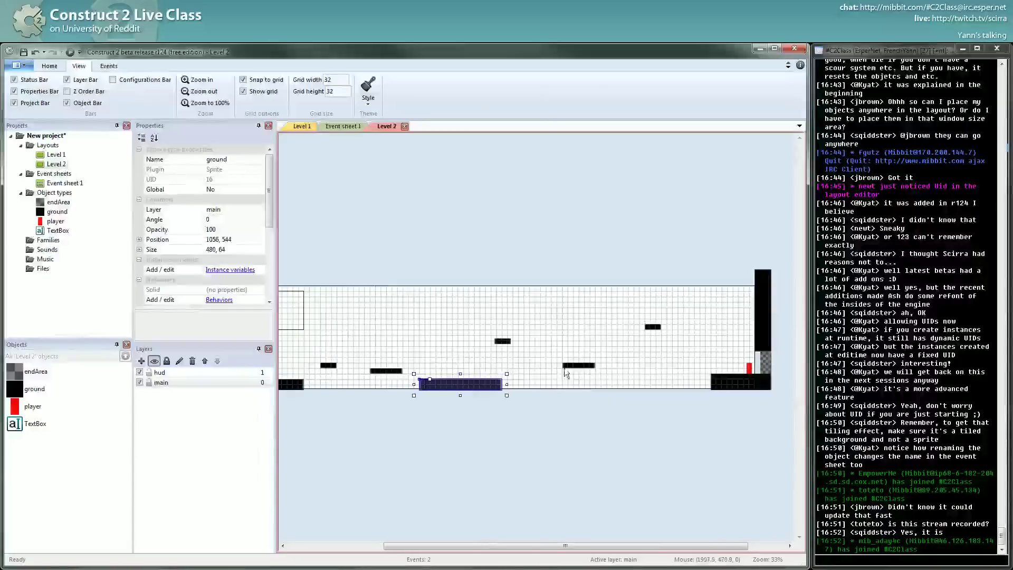
click(562, 363)
drag(582, 366, 554, 367)
middle_drag(467, 374, 549, 378)
Lower the short platform before Level 2's right-end ground and stretch it into a long one
ctrl+scroll(549, 378, down, 1)
ctrl+scroll(549, 378, down, 1)
drag(647, 330, 683, 355)
click(705, 408)
middle_drag(705, 407, 730, 394)
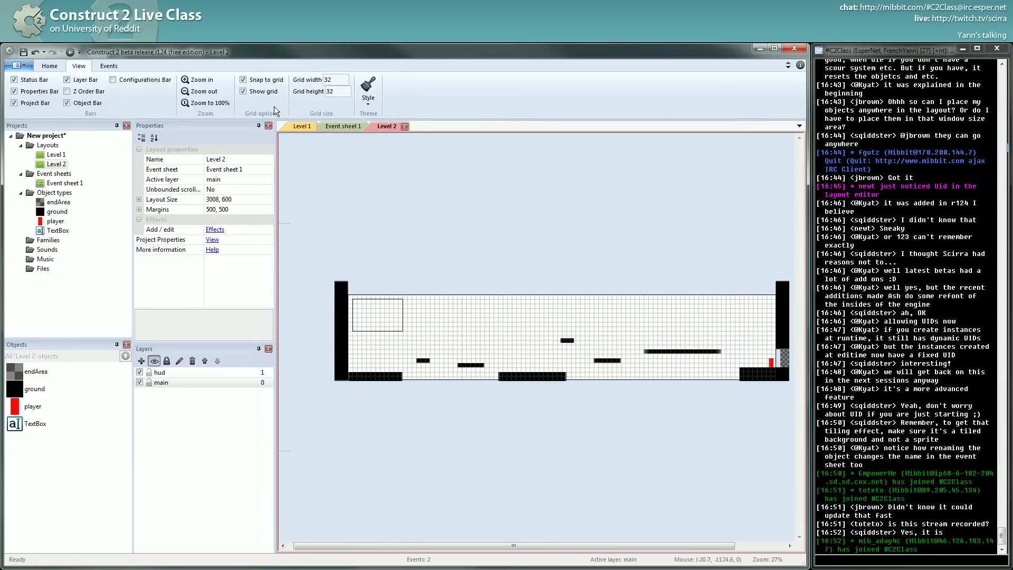
Return to Level 1, preview it in the browser, and close the preview
click(297, 126)
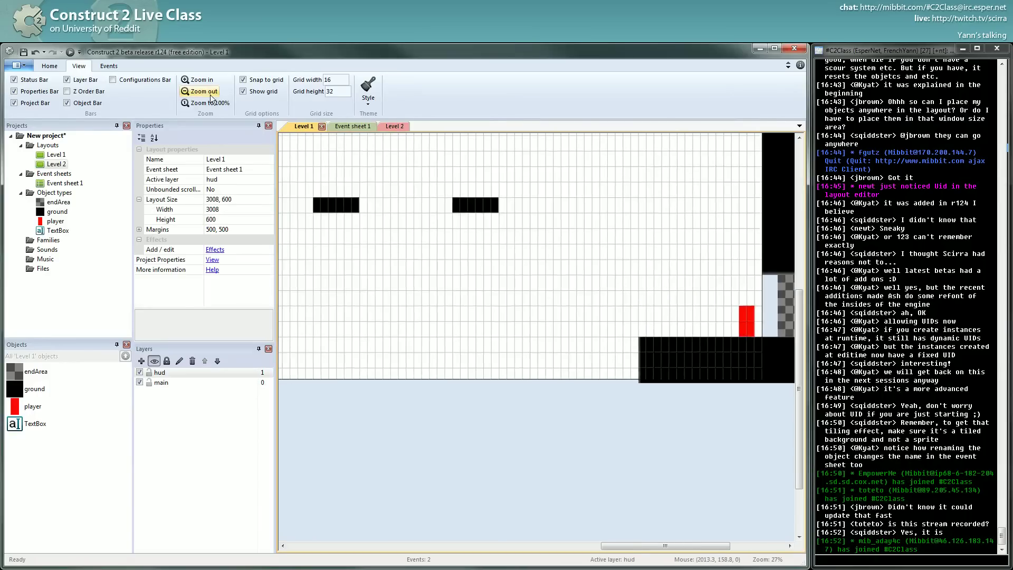
click(71, 52)
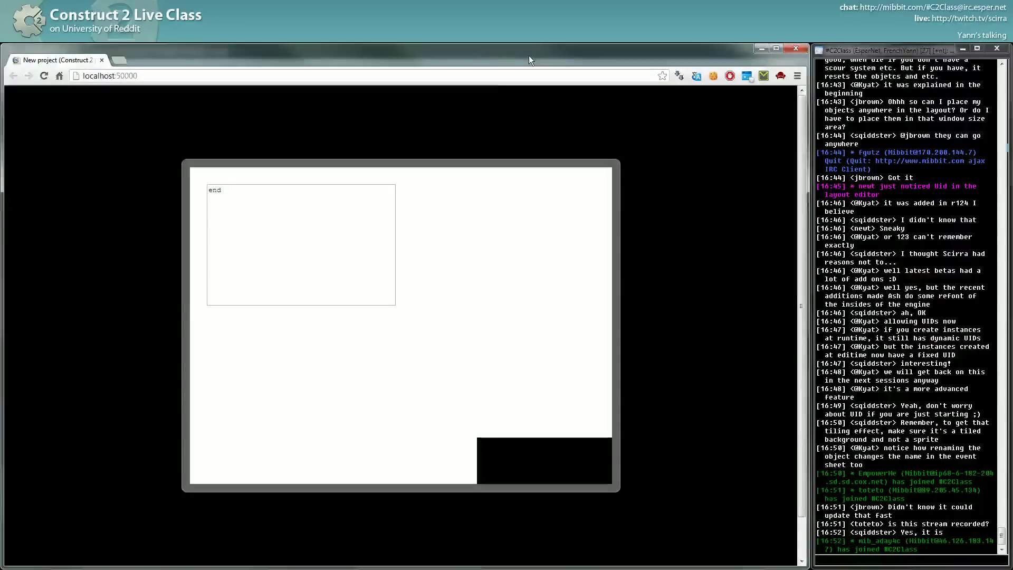
key(ctrl+w)
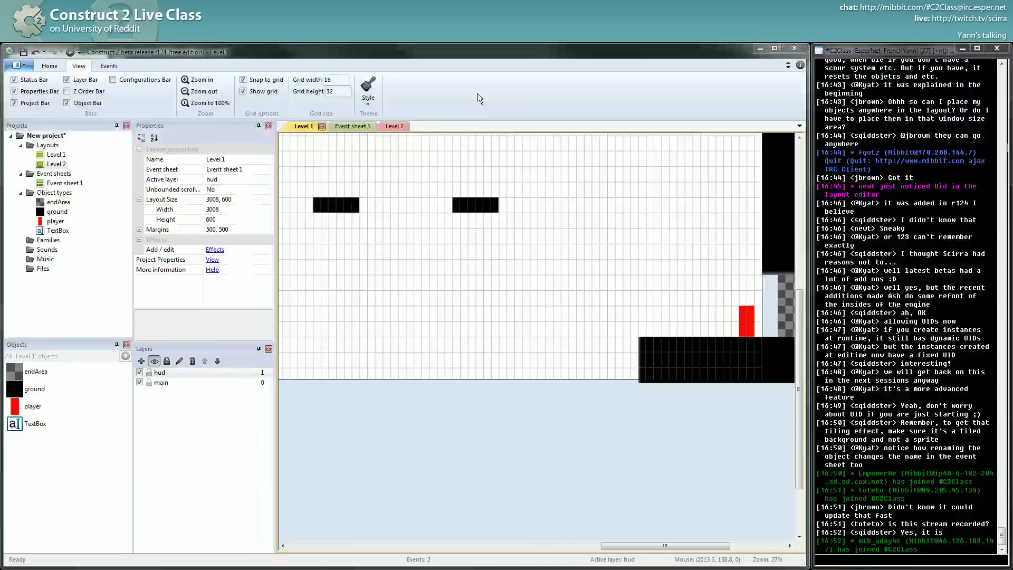
Open Event sheet 1 and select the action that sets the TextBox text to "end"
click(353, 126)
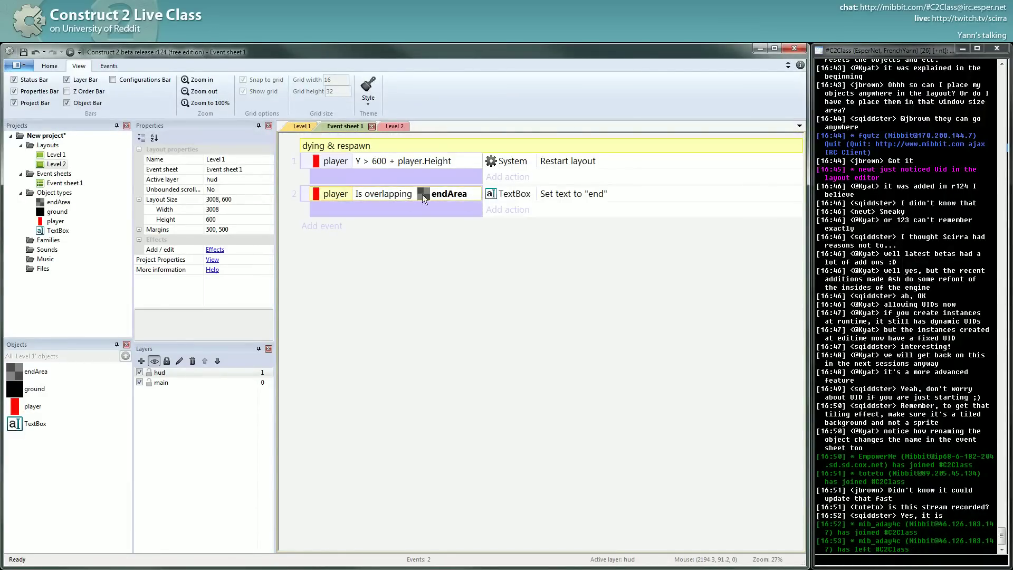
click(544, 194)
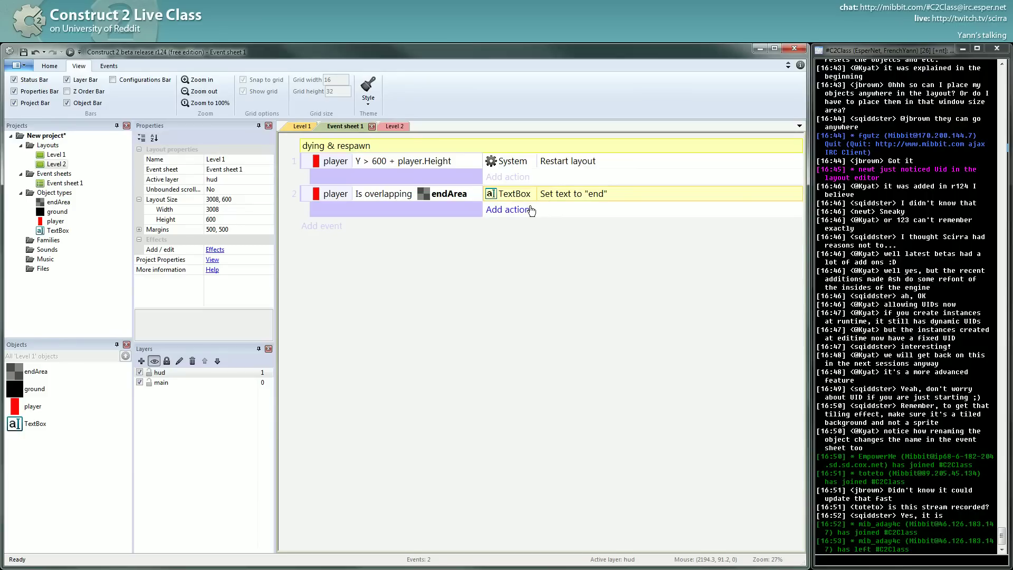
click(528, 209)
double_click(74, 130)
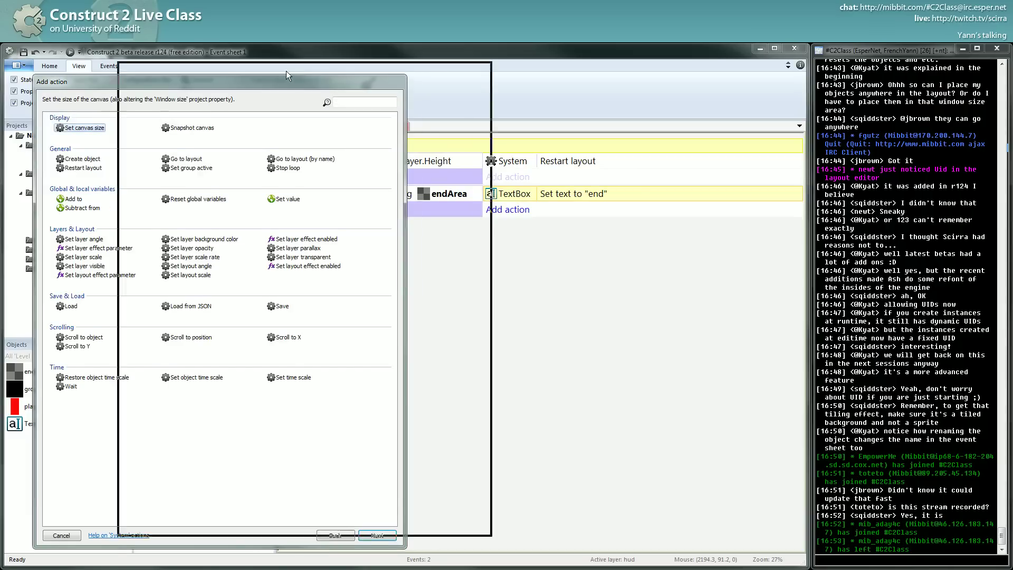
key(Escape)
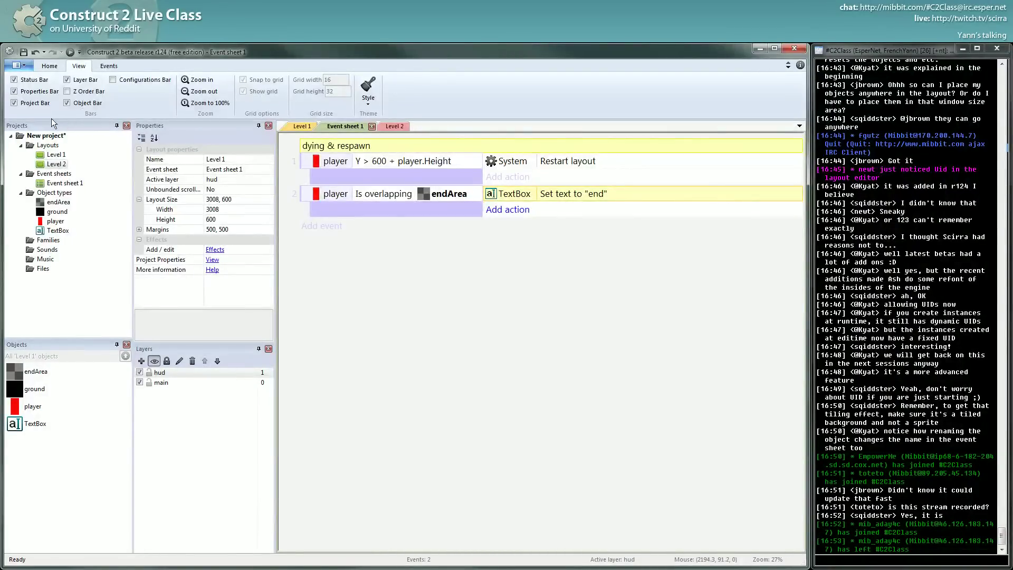
Add a System Go to layout action targeting Level 2 to the event where the player overlaps endArea
click(508, 210)
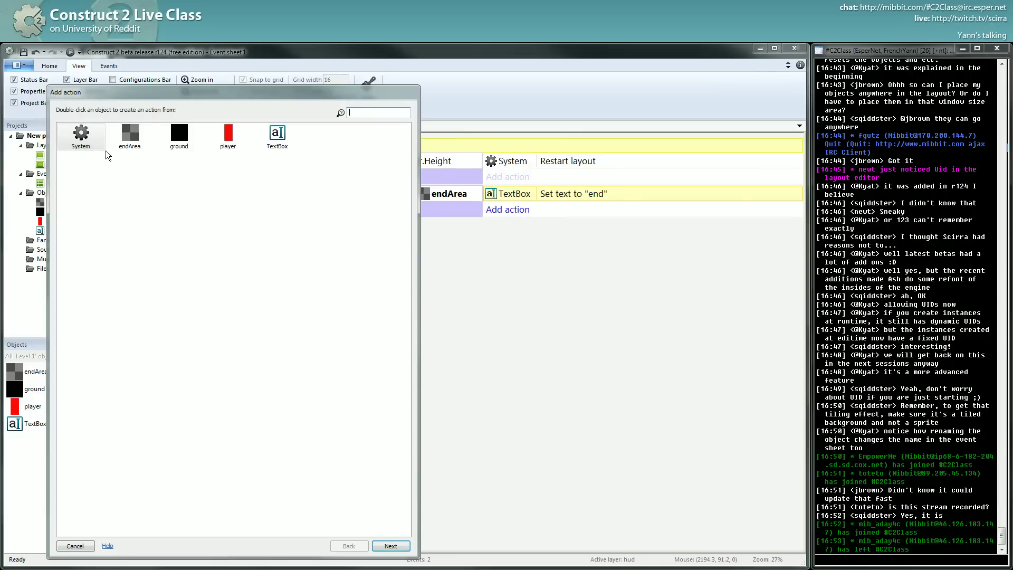
double_click(81, 137)
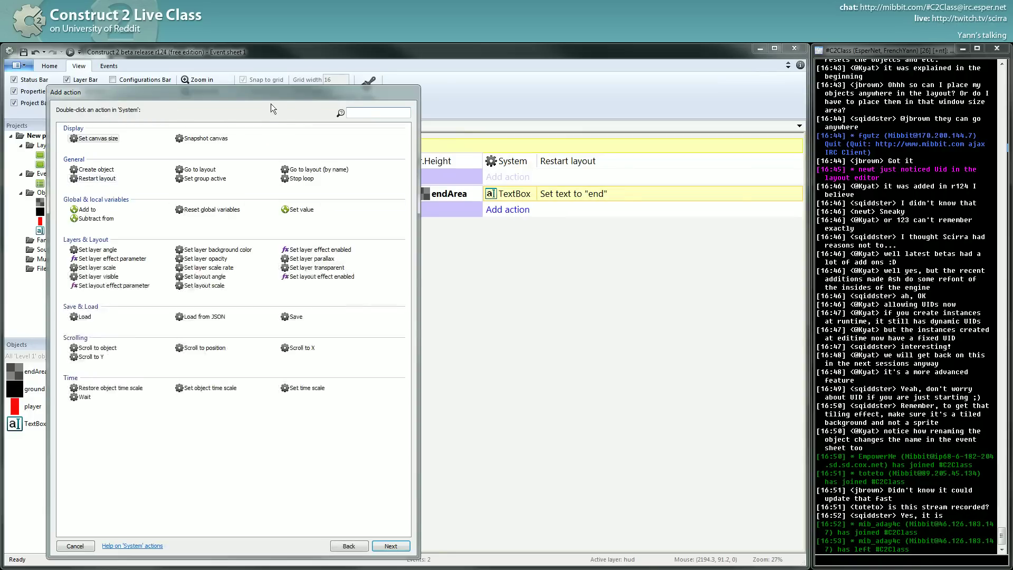
drag(268, 98, 311, 67)
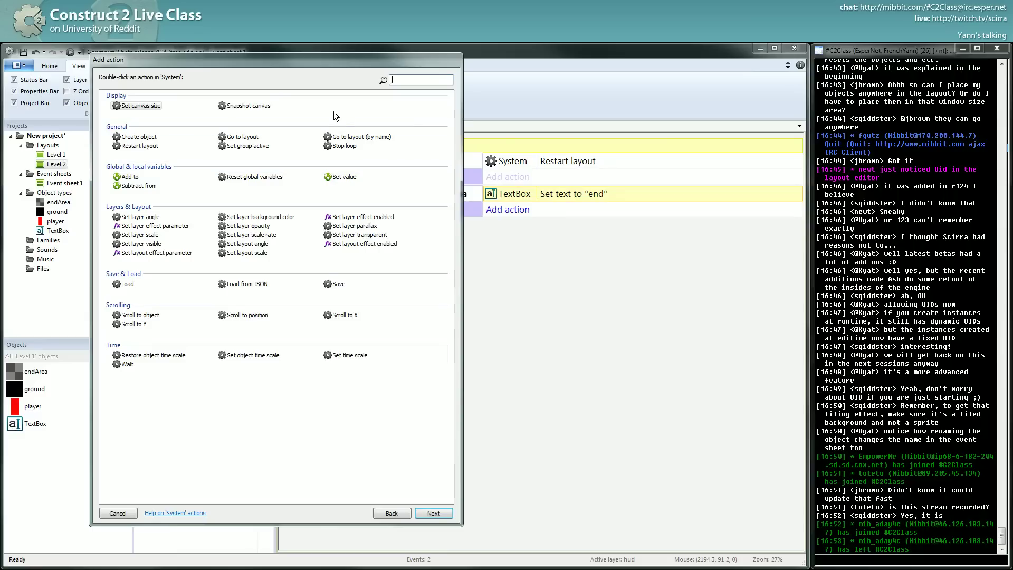
double_click(241, 137)
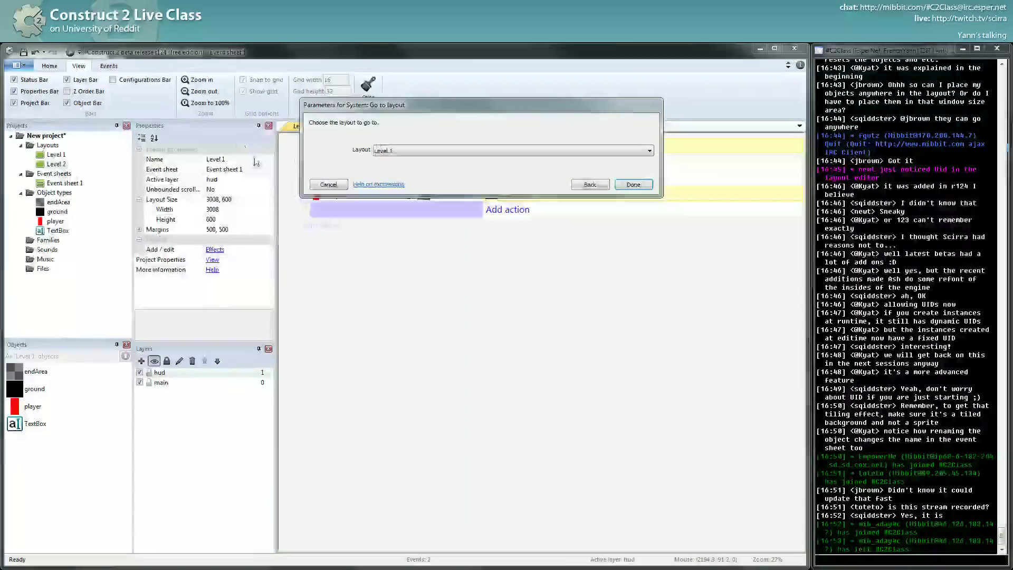
click(388, 151)
click(387, 169)
click(630, 182)
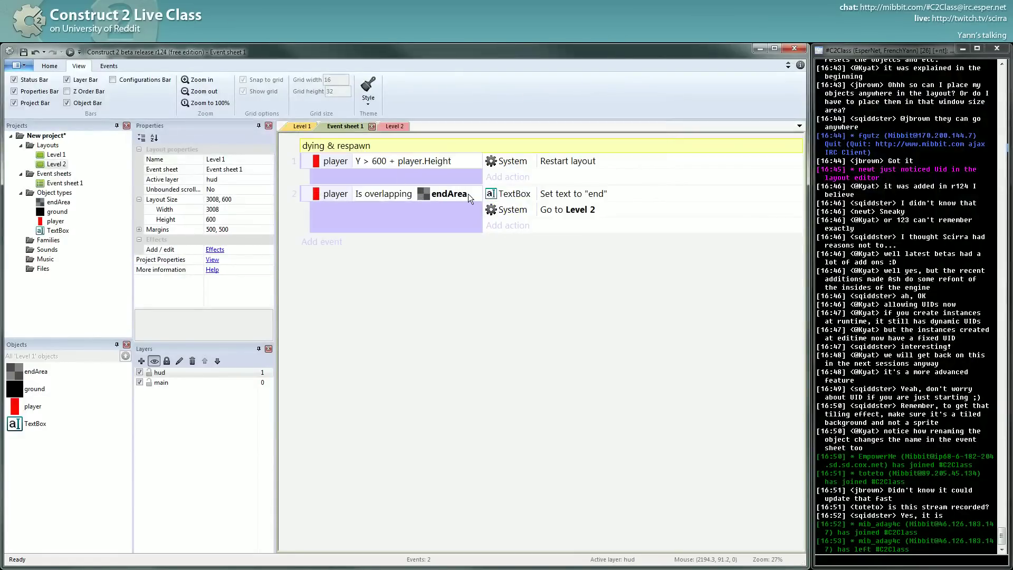
Preview the game in the browser to test the Go to Level 2 action, and switch back to Construct 2
click(562, 210)
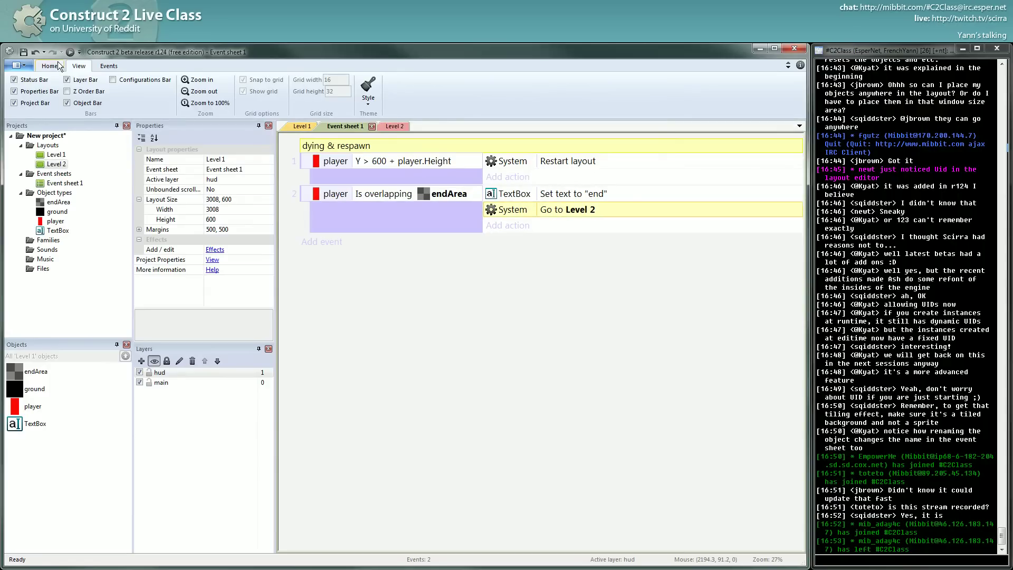
click(70, 52)
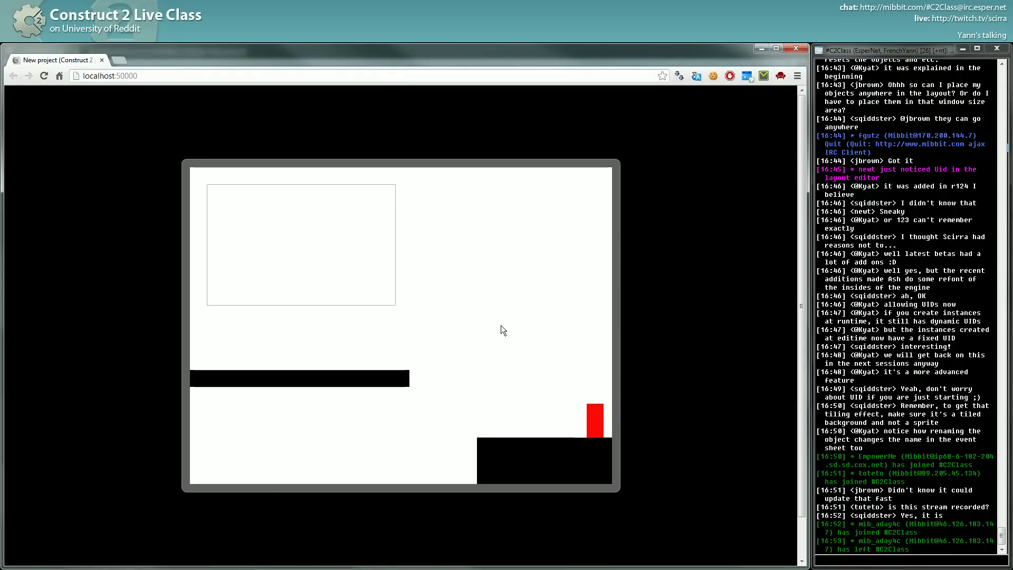
key(alt+Tab)
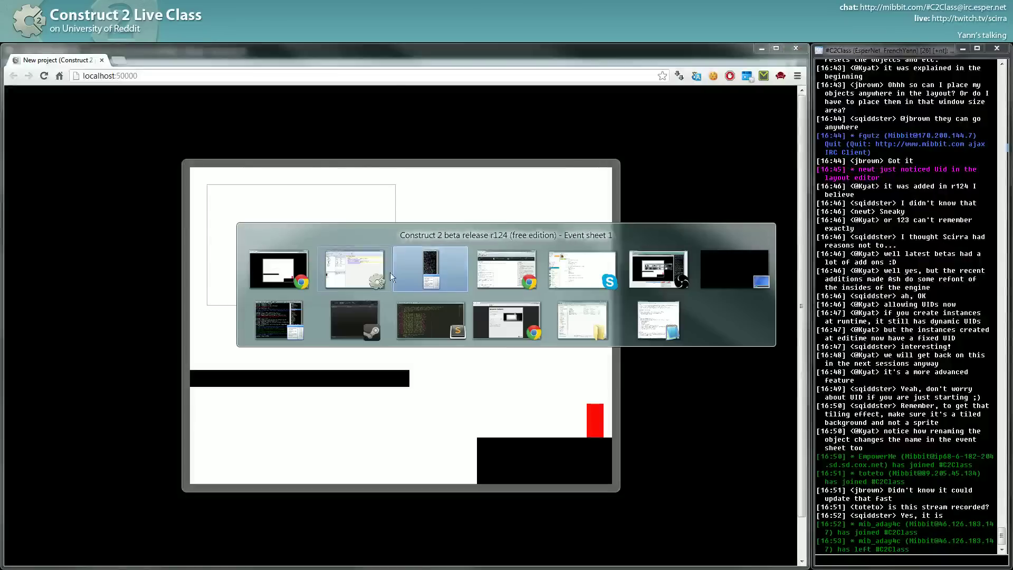
click(355, 272)
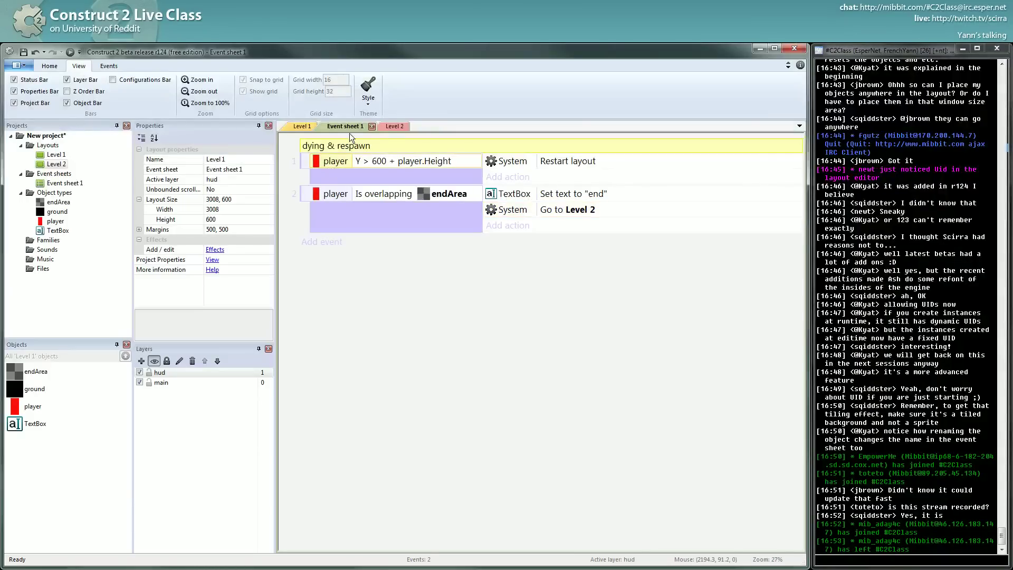
Move the player in Level 2 from the right end to the ground at the left end, at position 192, 544
click(394, 126)
click(770, 364)
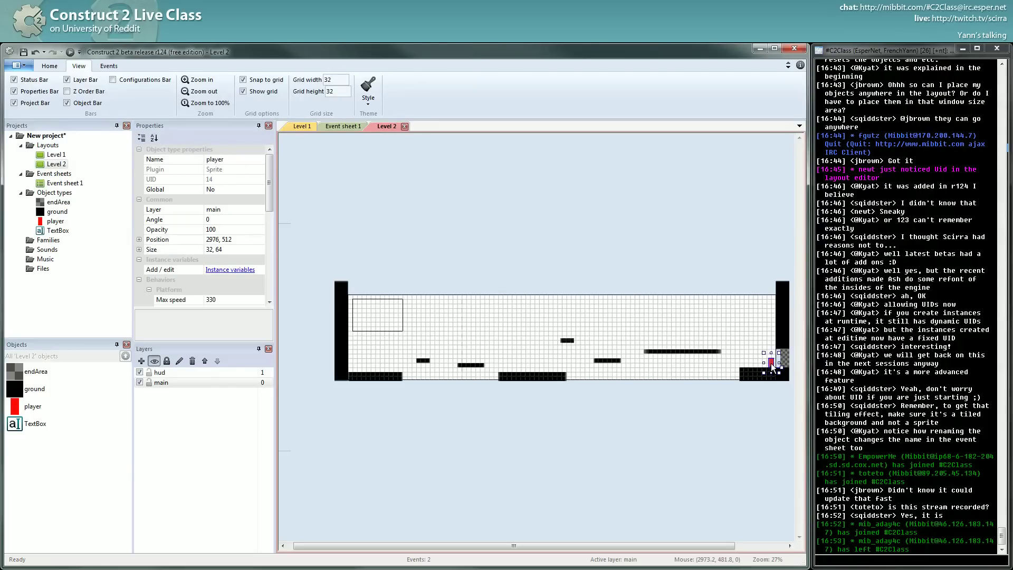
drag(770, 363, 377, 372)
Preview the game from Level 1, play through endArea and across Level 2's platforms, and return to Construct 2
click(303, 126)
click(71, 52)
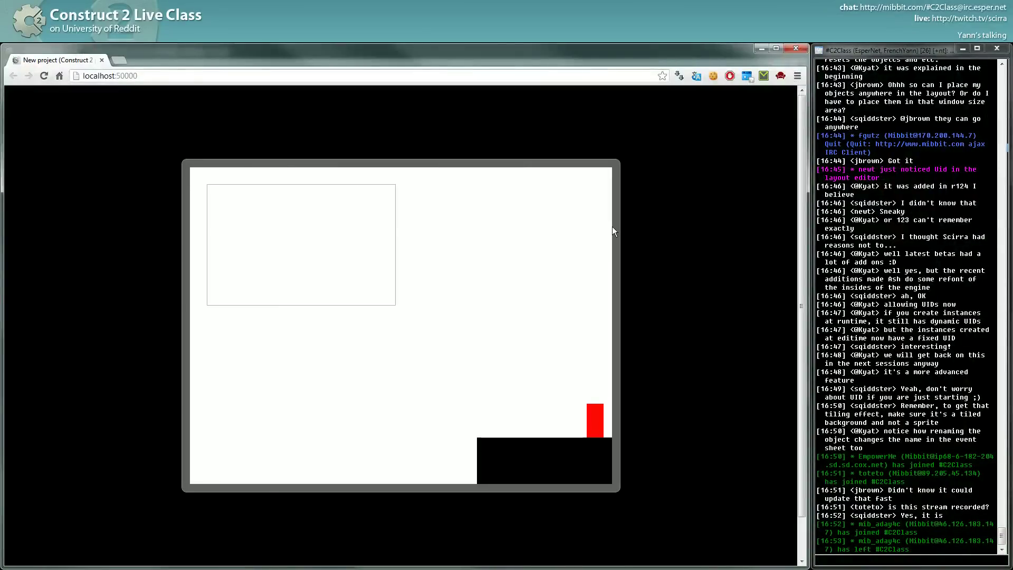
key(Left)
key(Up)
key(Right)
key(Right)
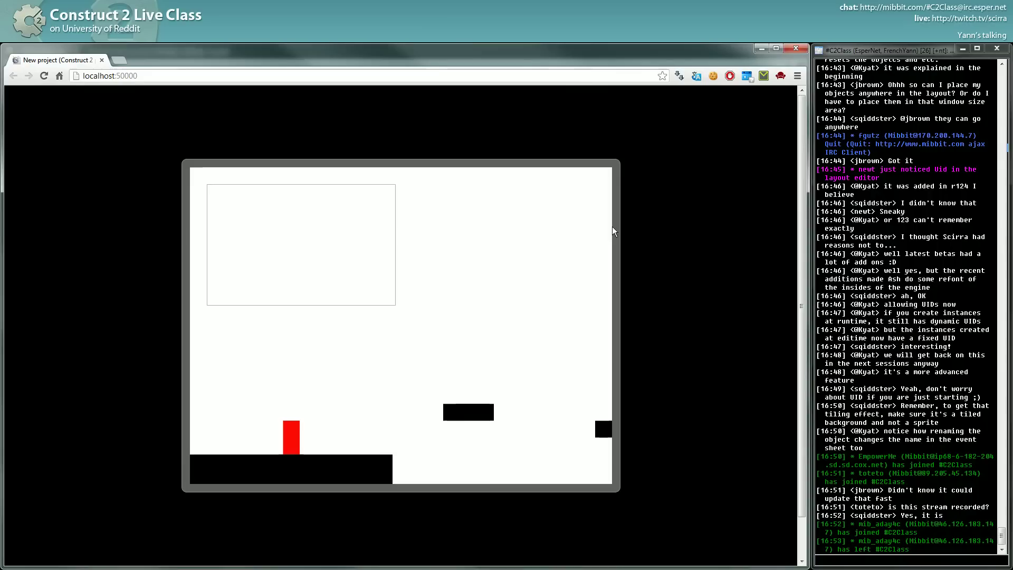
key(Right)
key(Up)
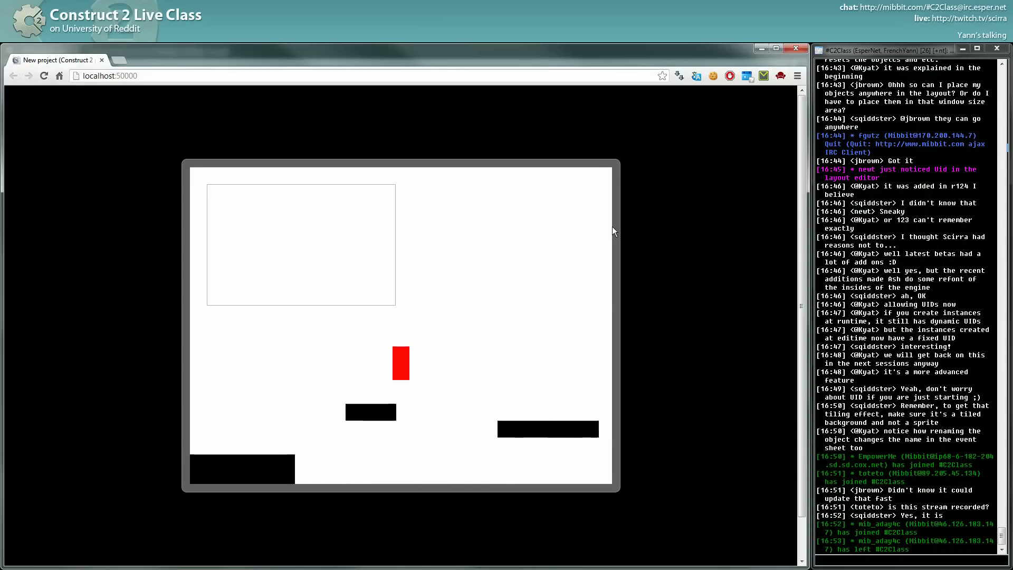
key(Right)
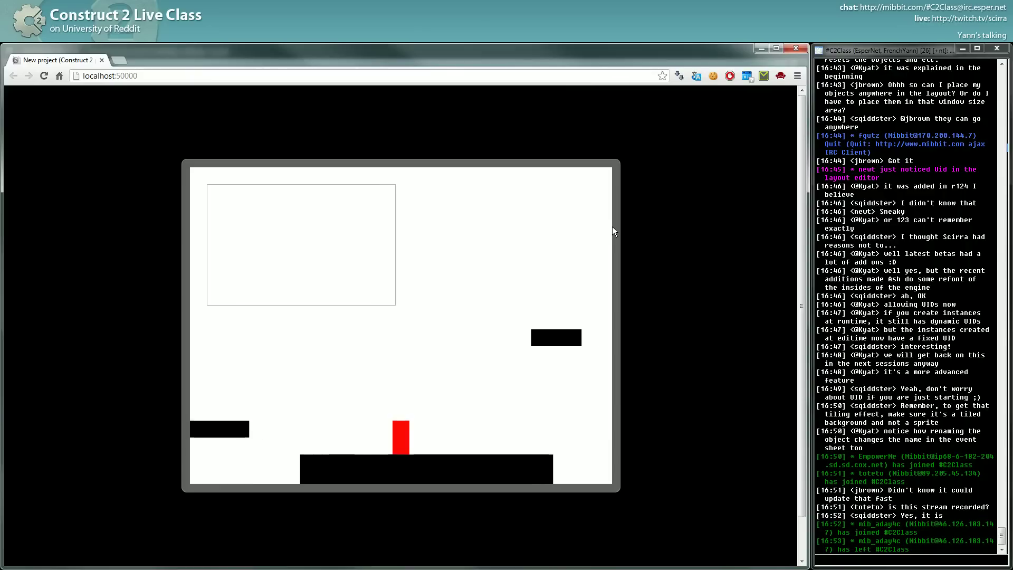
key(Right)
key(Left)
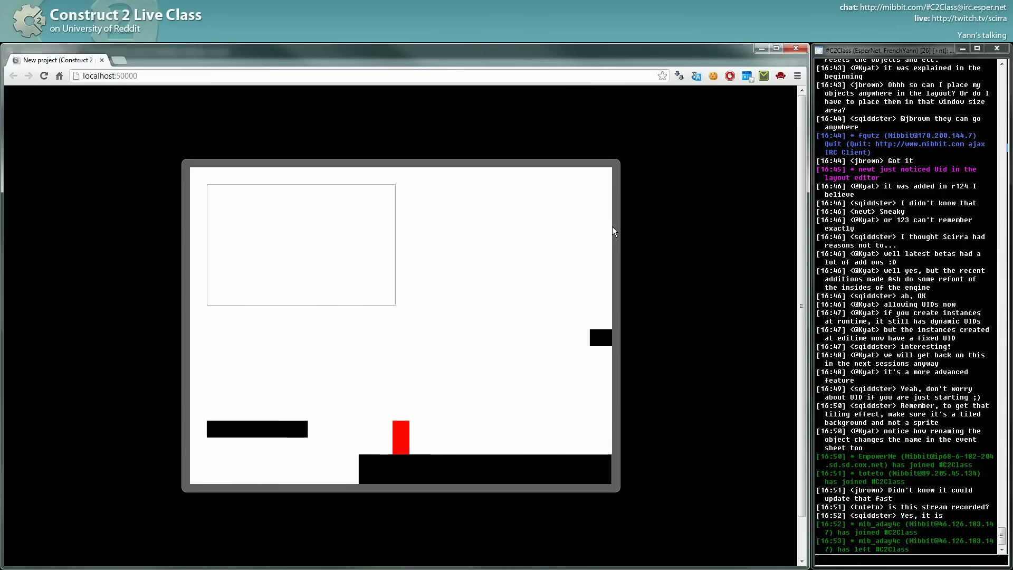
key(Left)
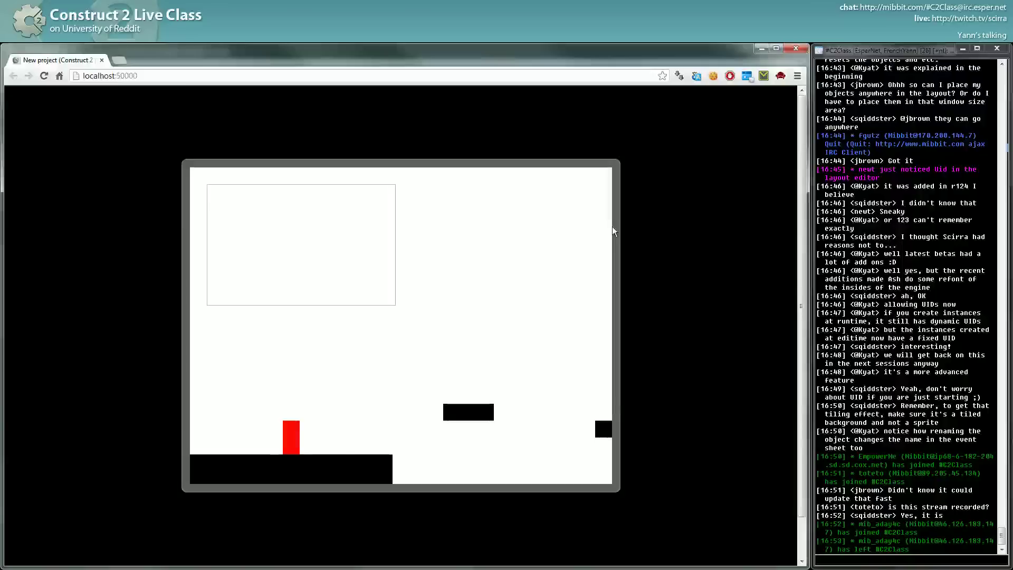
key(Right)
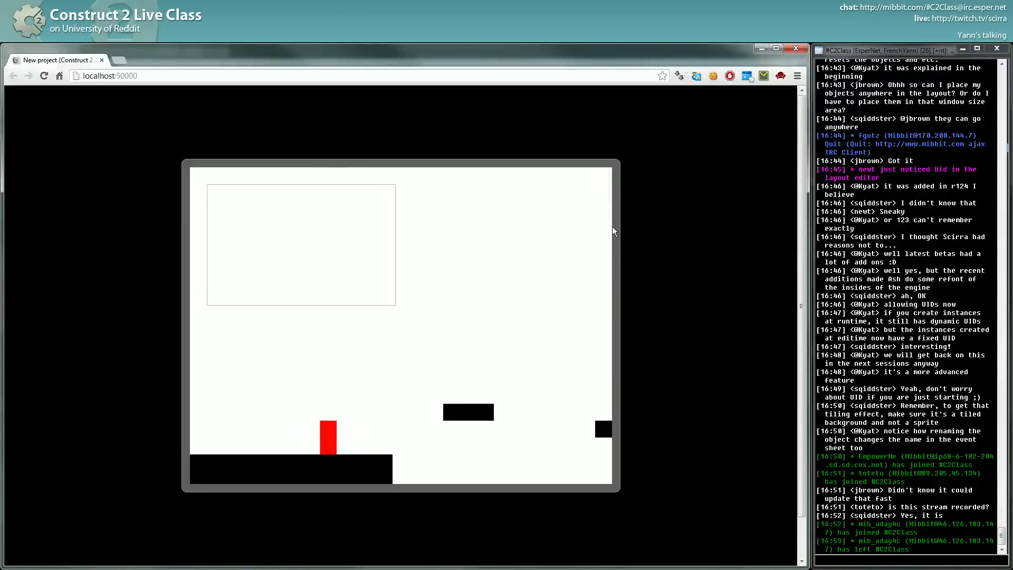
key(alt+Tab)
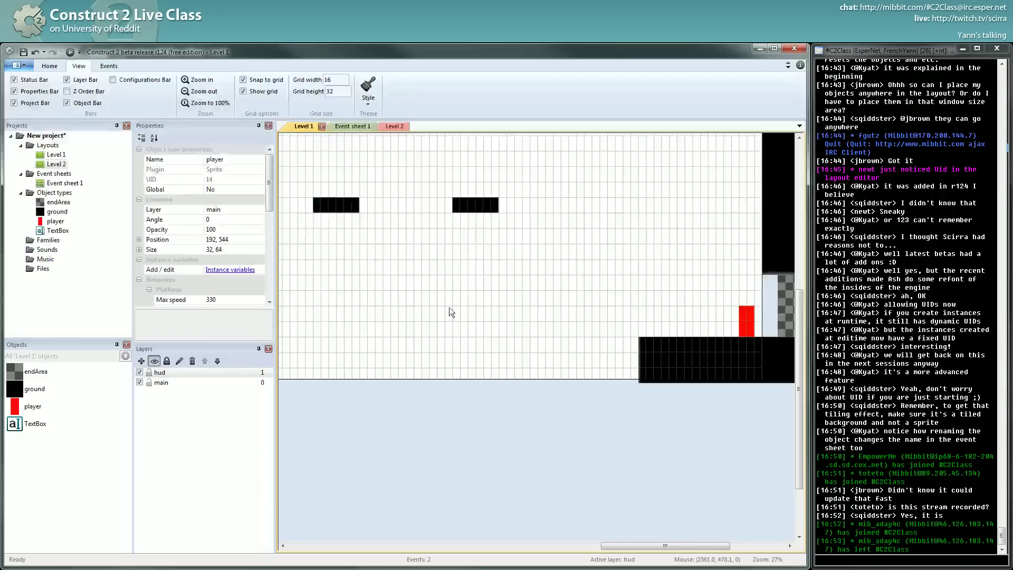
Hide the grid in the Level 1 layout
click(436, 336)
middle_drag(391, 272, 502, 308)
ctrl+scroll(502, 308, down, 3)
middle_drag(421, 294, 481, 296)
click(244, 90)
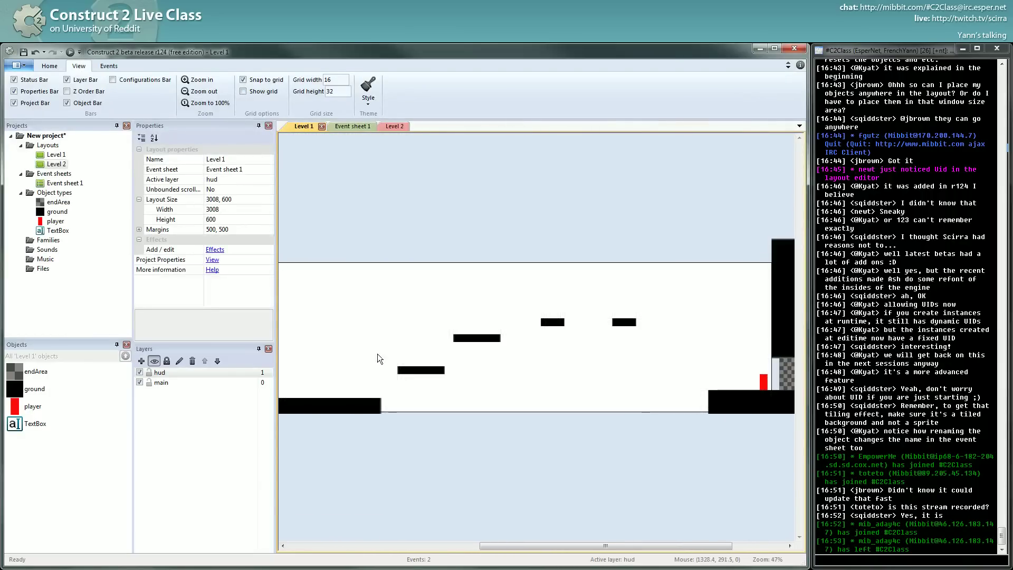
Check which event sheet is assigned to the Level 2 and Level 1 layouts
click(57, 164)
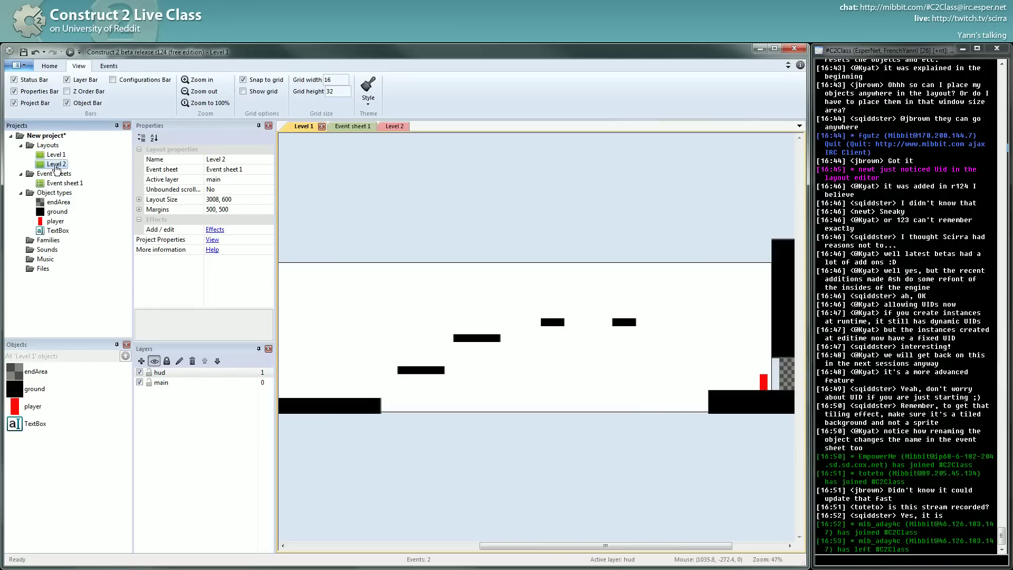
click(219, 169)
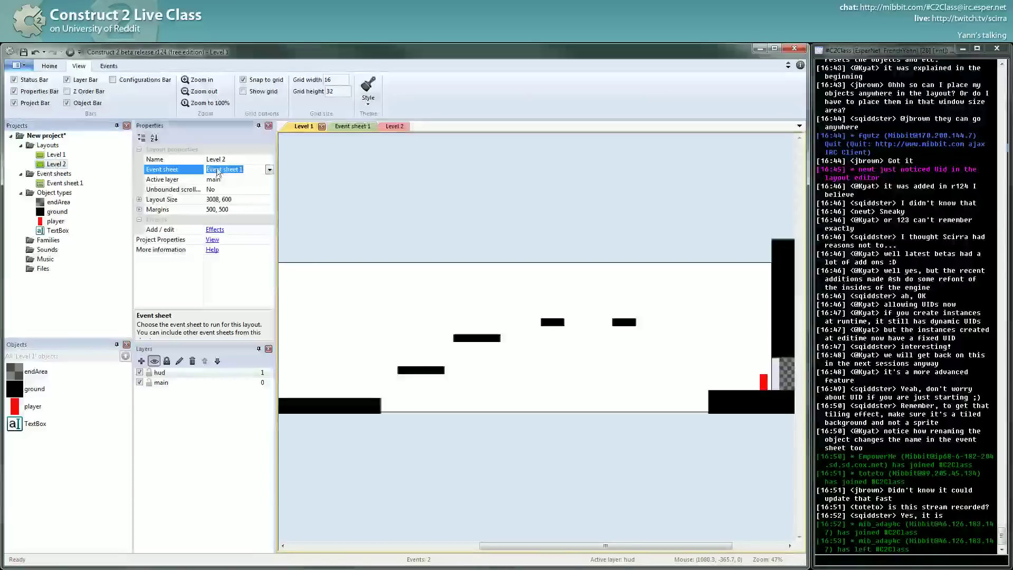
click(268, 168)
click(260, 186)
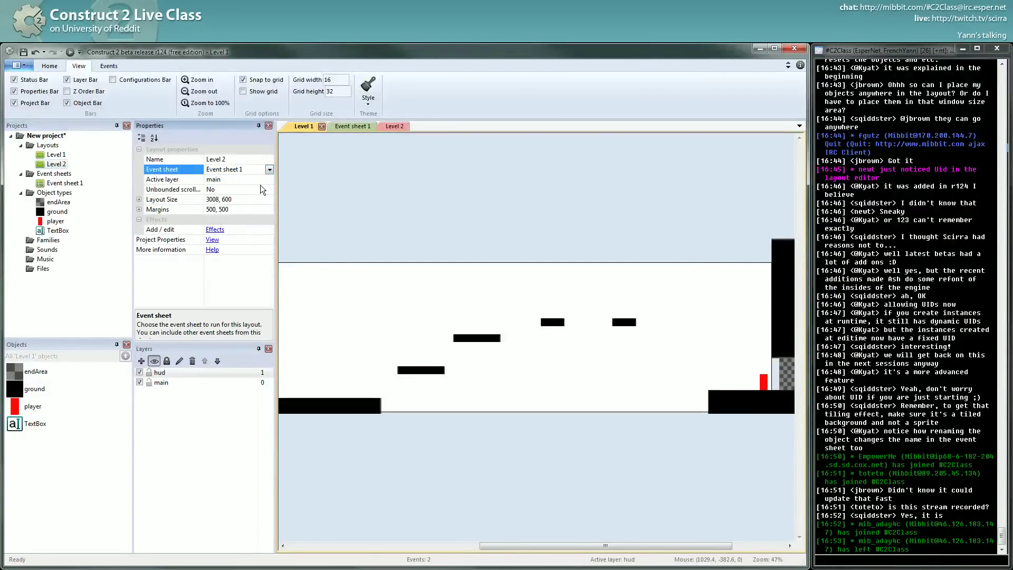
click(65, 156)
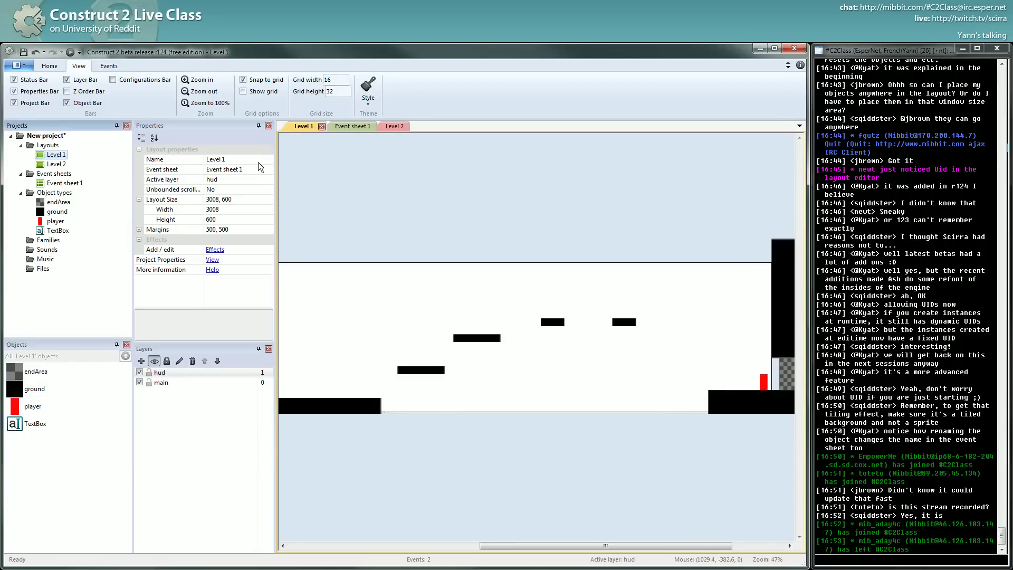
click(259, 169)
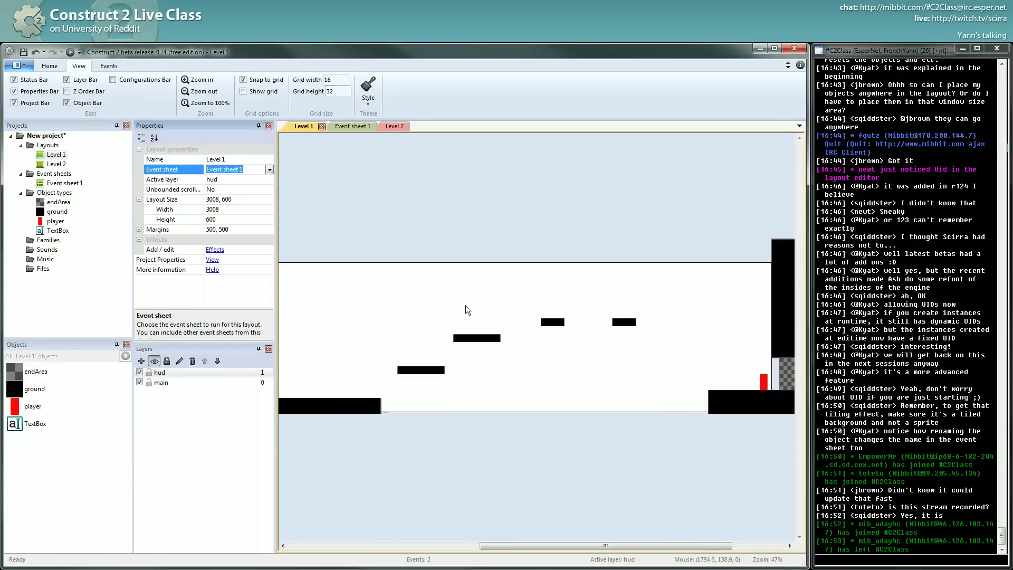
Review the Restart layout and Go to Level 2 actions in Event sheet 1
click(350, 125)
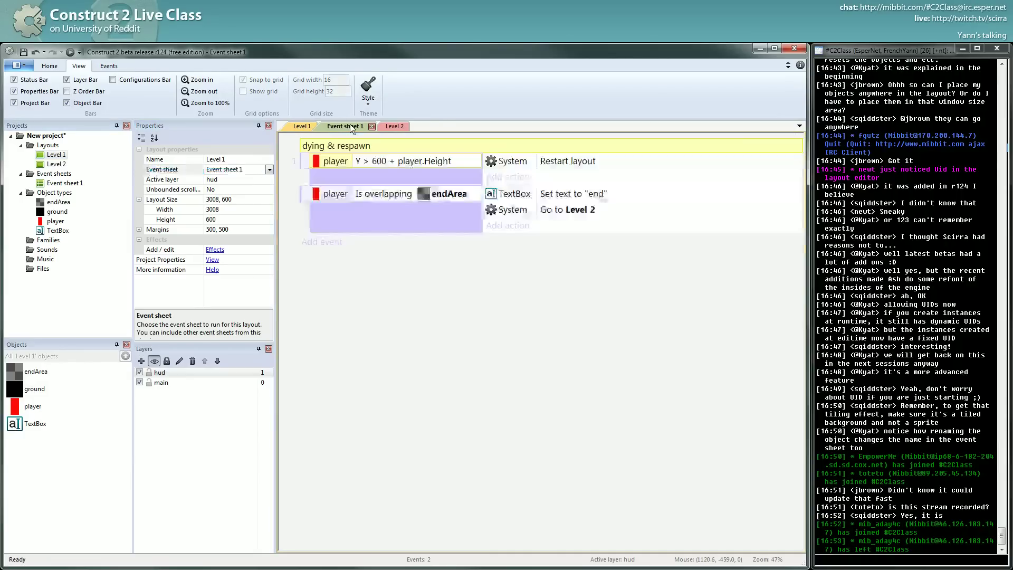
click(559, 164)
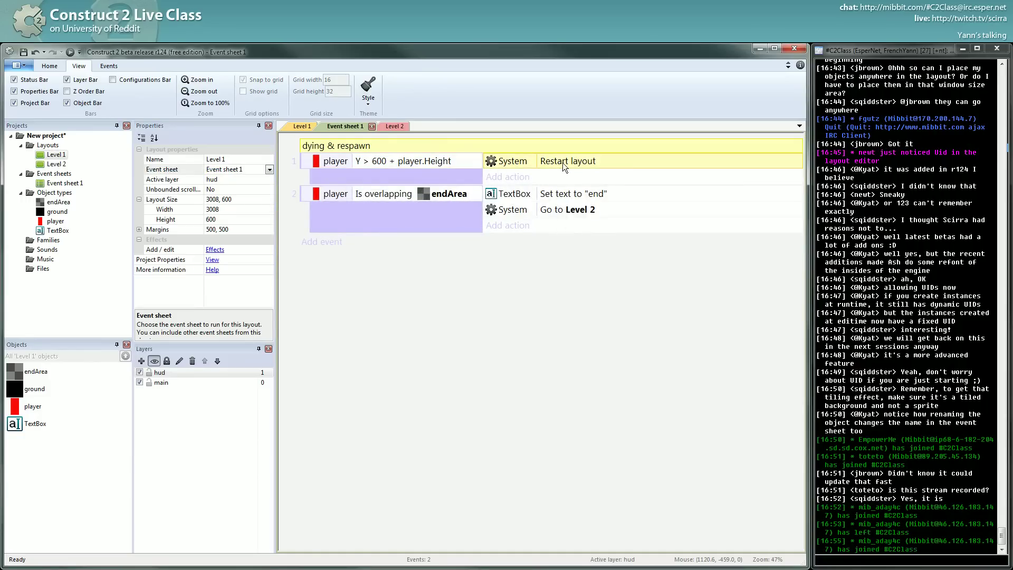
click(549, 210)
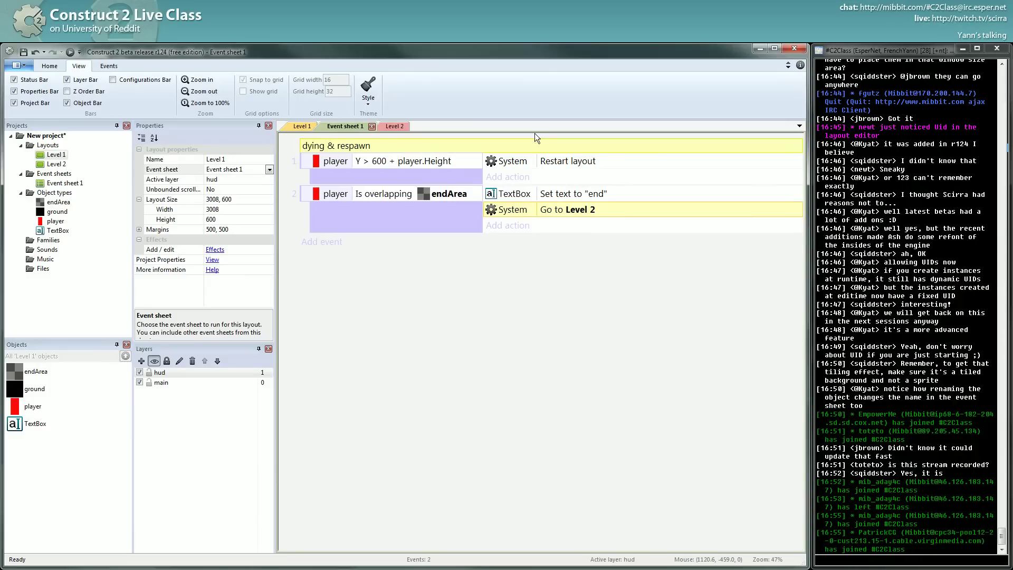
click(547, 327)
click(573, 208)
Look over the whole Level 1 layout, from its left wall to the endArea
click(301, 126)
scroll(591, 335, left, 10)
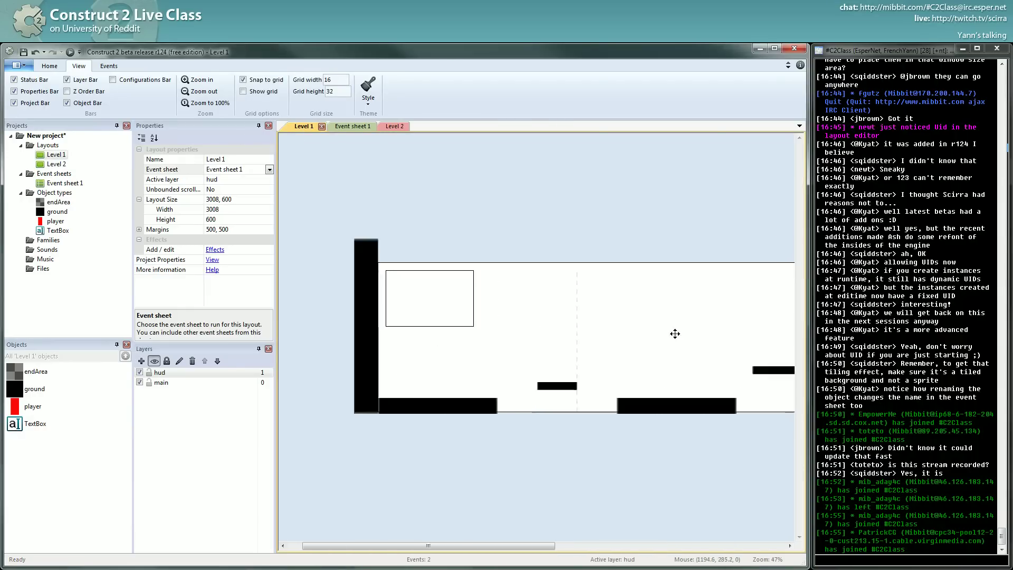
ctrl+scroll(646, 366, down, 2)
middle_drag(685, 367, 419, 362)
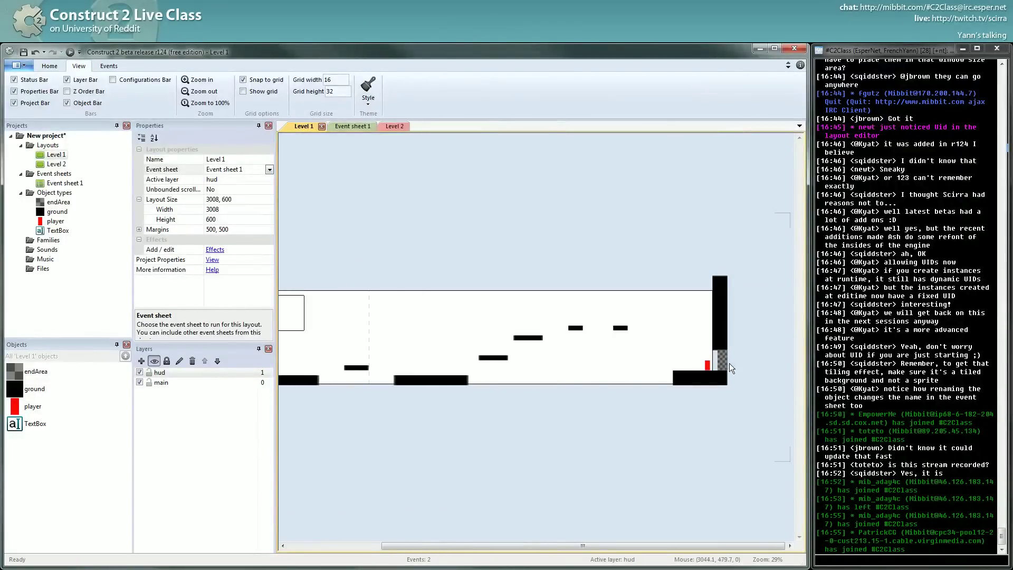
middle_drag(729, 363, 453, 392)
scroll(464, 398, left, 3)
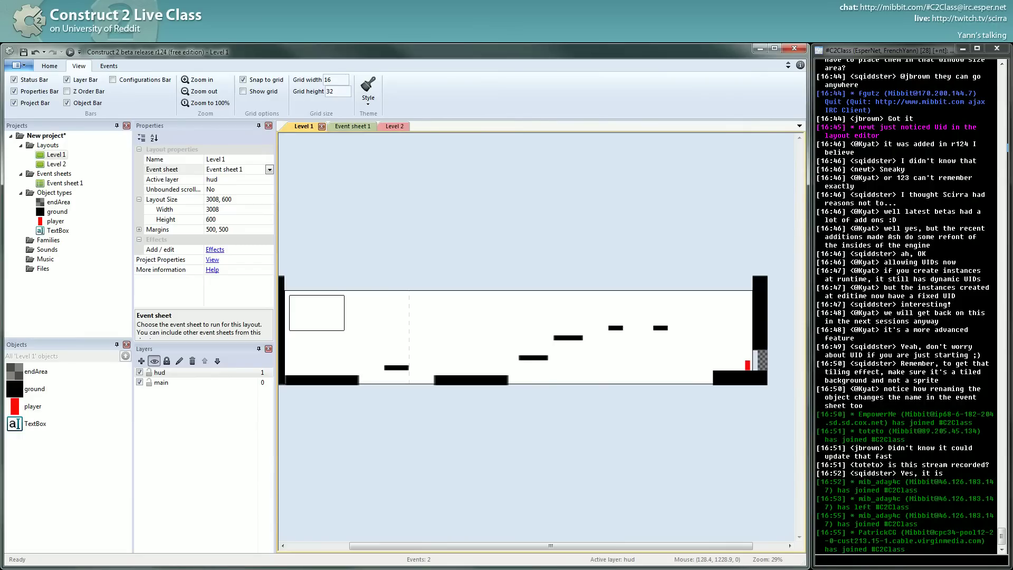
key(alt+Tab)
key(alt+Tab)
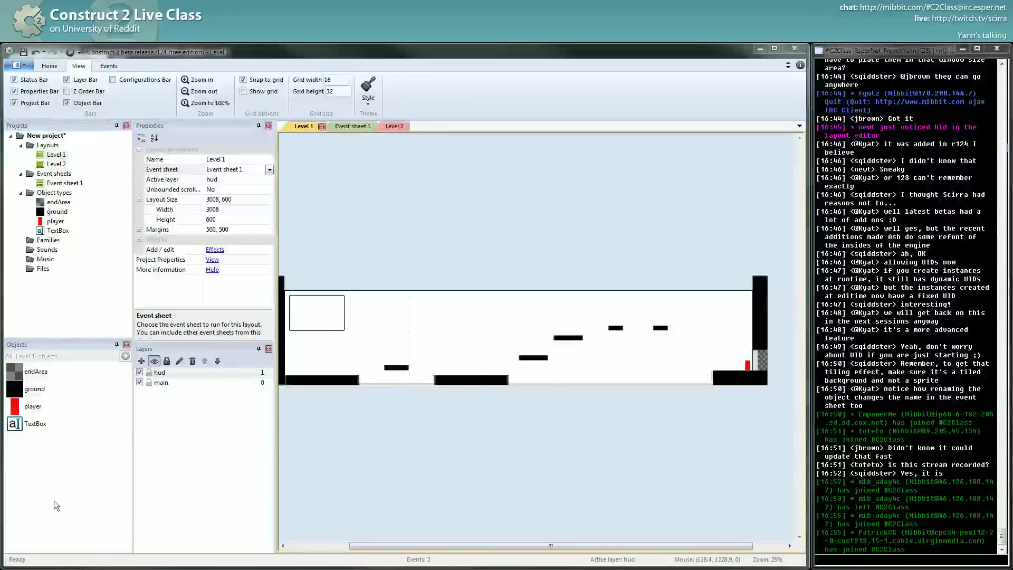
middle_drag(477, 394, 485, 409)
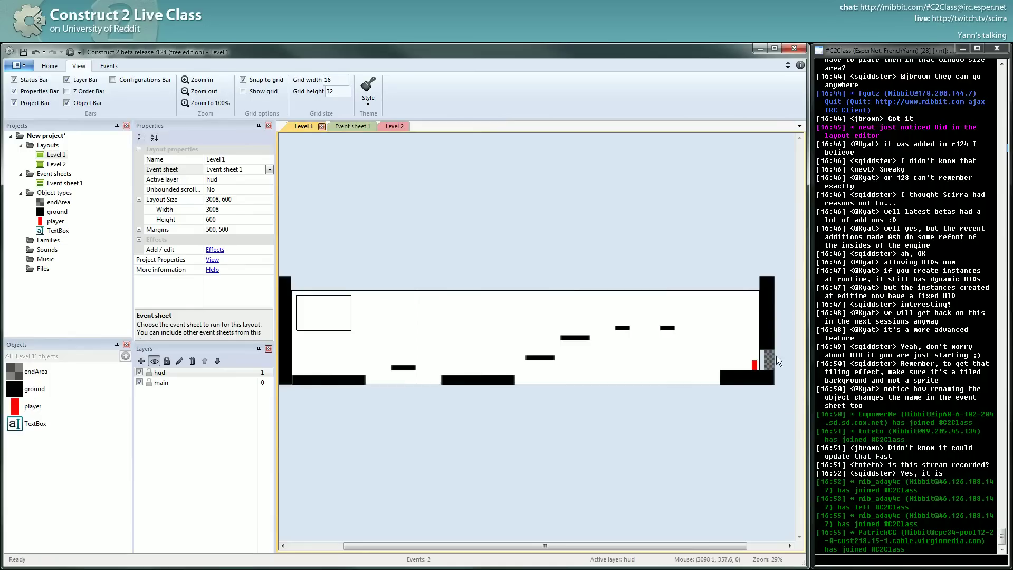
middle_drag(455, 301, 464, 301)
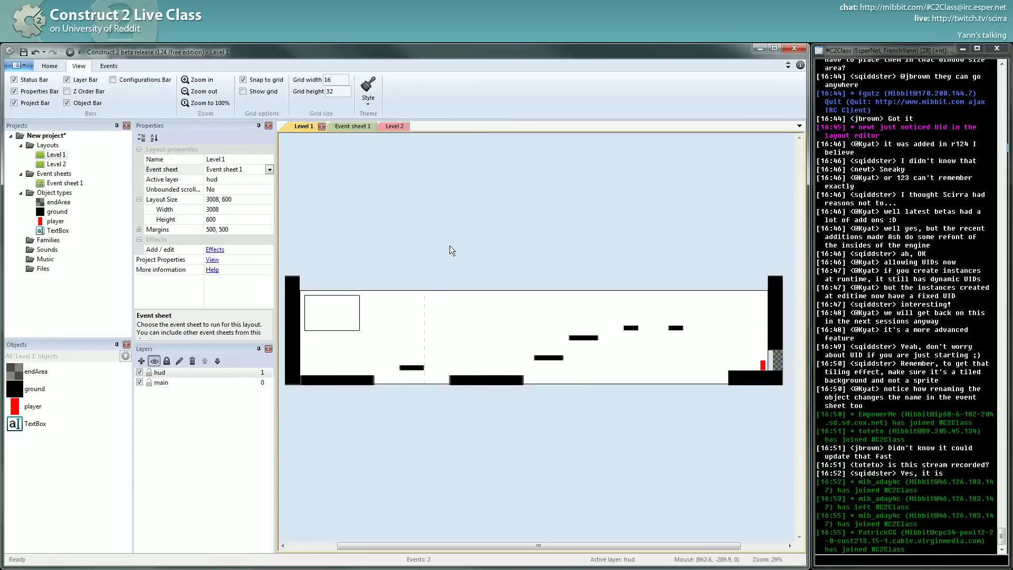
middle_drag(384, 251, 389, 251)
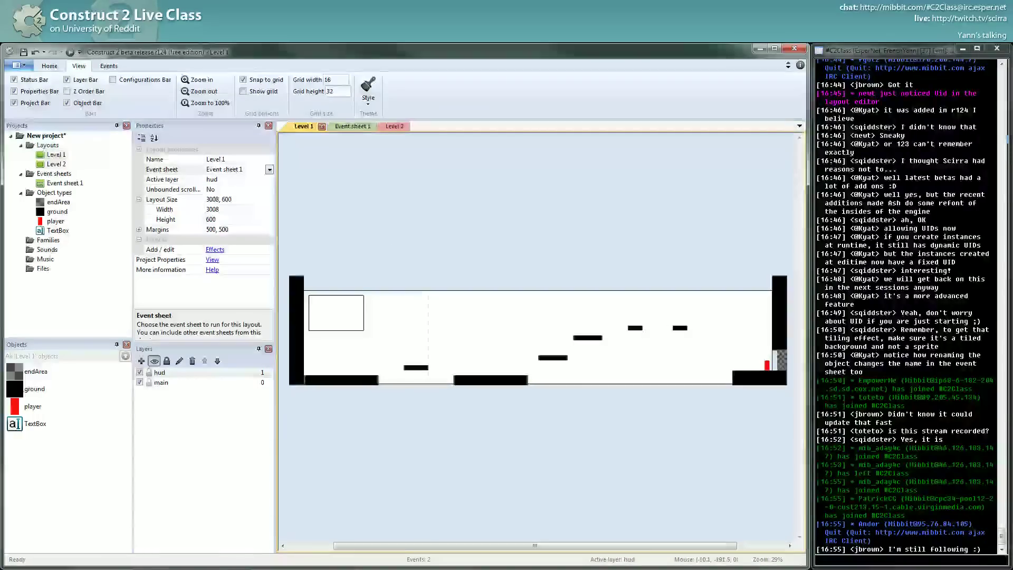
Switch to the browser, return from the Edit class page to the class page, and bring up its Syllabus section
key(alt+Tab)
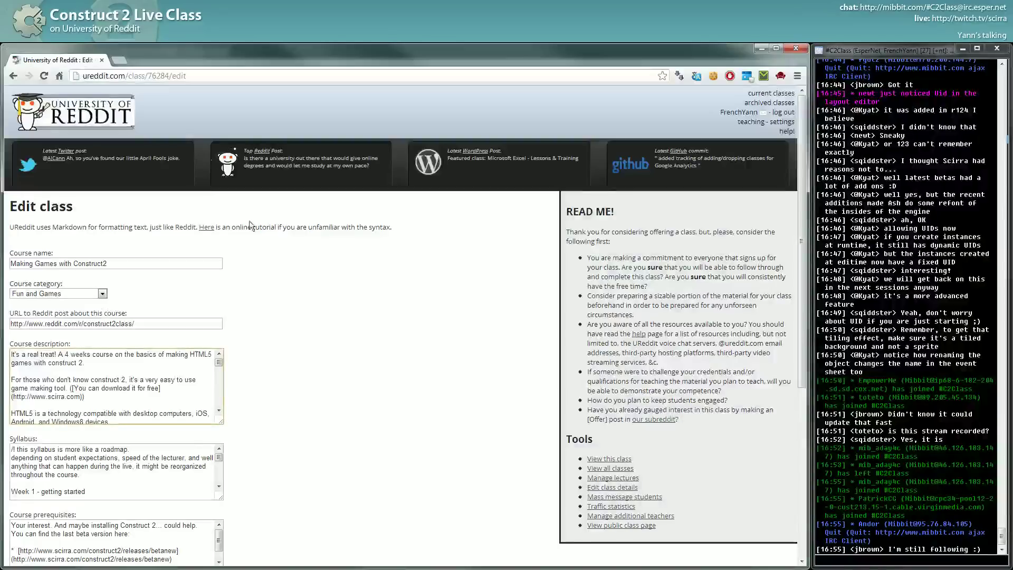
click(14, 76)
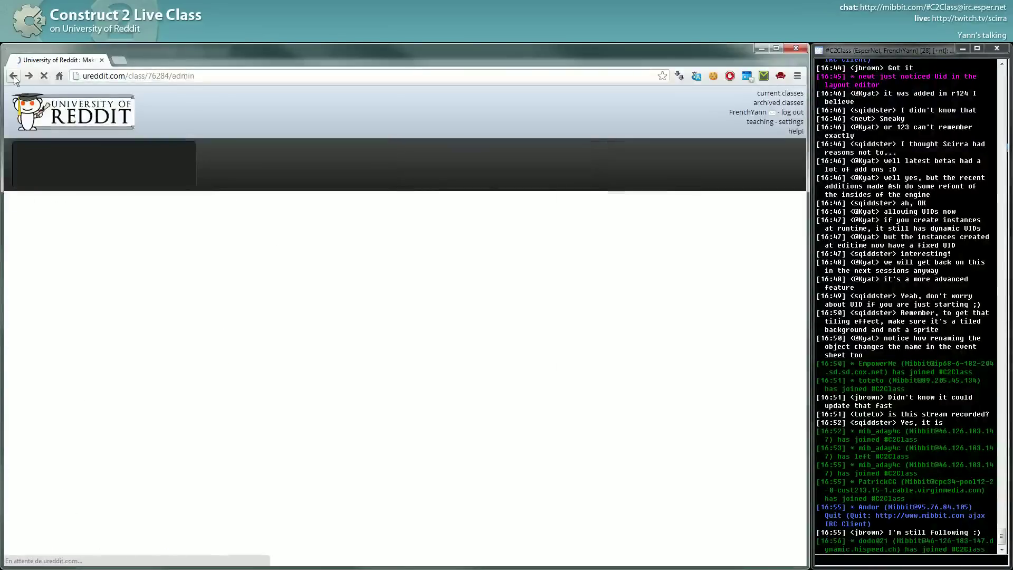
scroll(288, 283, down, 7)
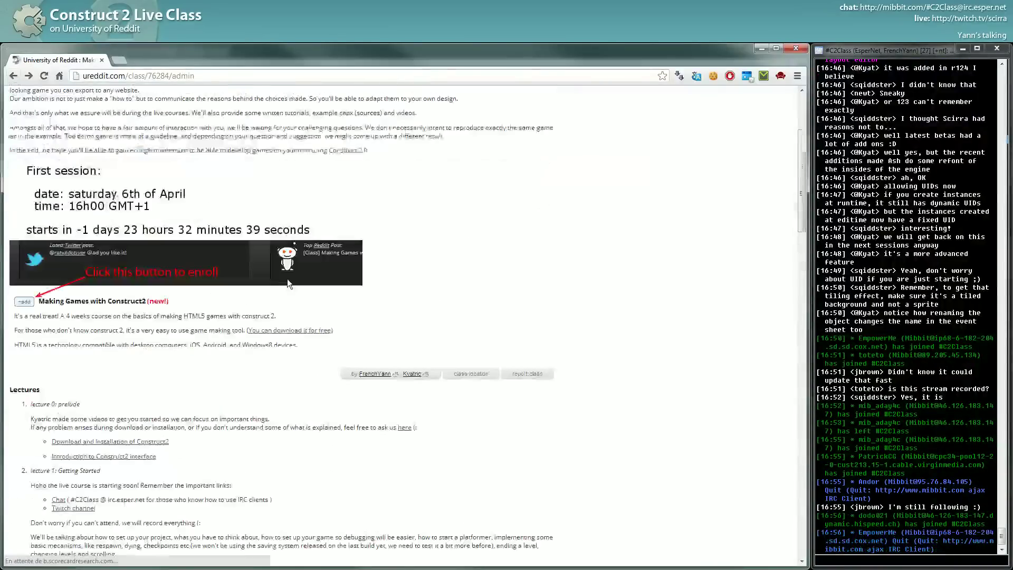
scroll(288, 283, down, 10)
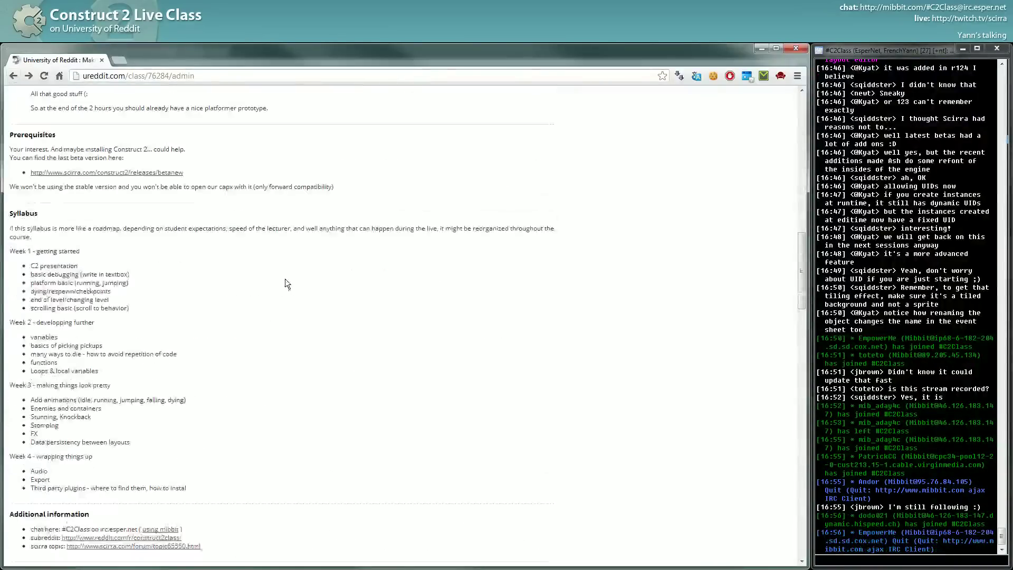
Review the Week 1 - getting started topics in the syllabus, from C2 presentation to scrolling basic, highlighting individual items
mouse_move(31, 266)
mouse_down()
mouse_move(144, 274)
mouse_move(31, 274)
mouse_move(31, 265)
mouse_up()
click(32, 280)
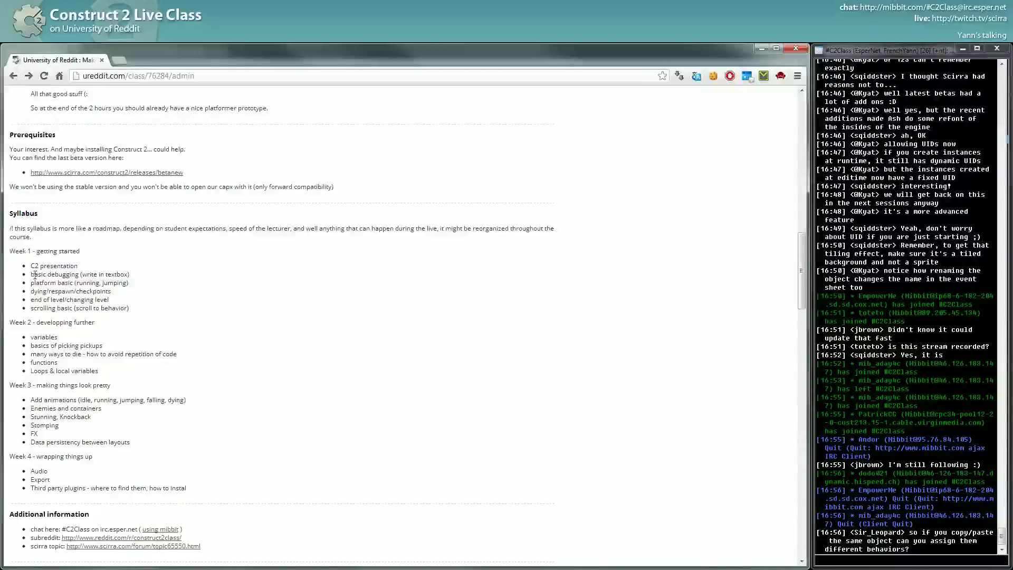
mouse_move(29, 283)
mouse_down()
mouse_move(130, 283)
mouse_move(82, 292)
mouse_move(109, 300)
mouse_move(30, 299)
mouse_up()
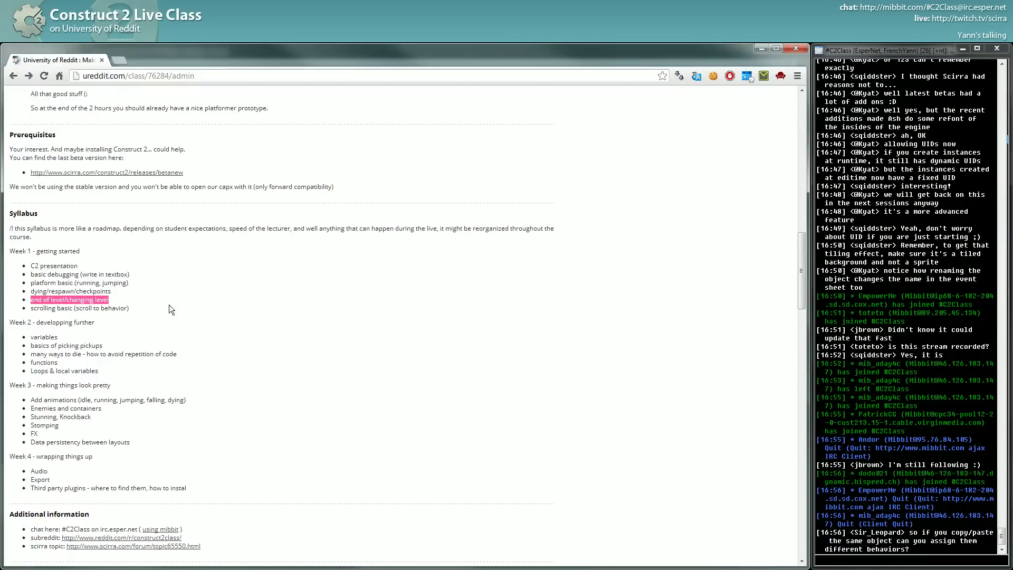
drag(129, 308, 29, 284)
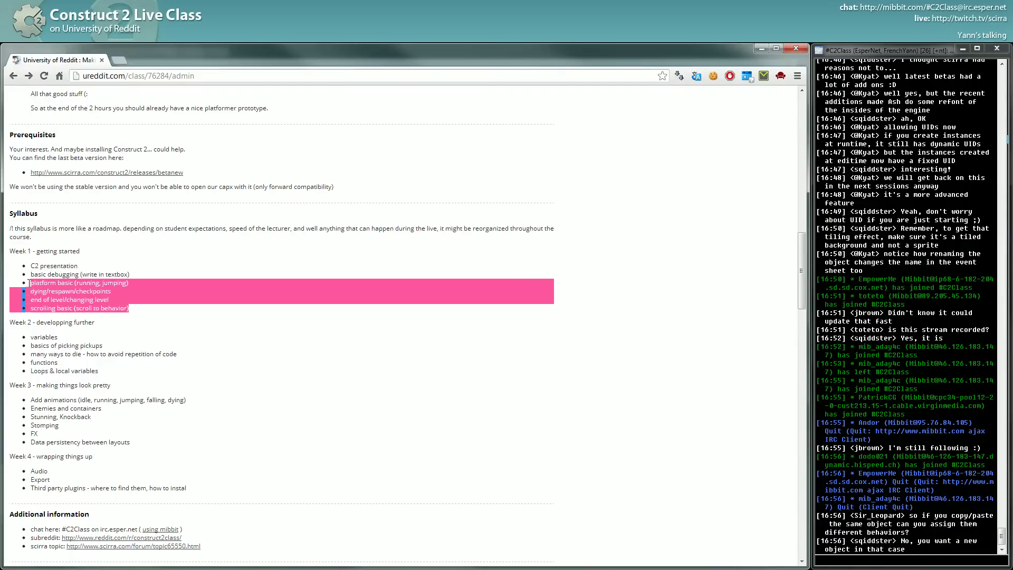
click(146, 273)
drag(30, 274, 132, 274)
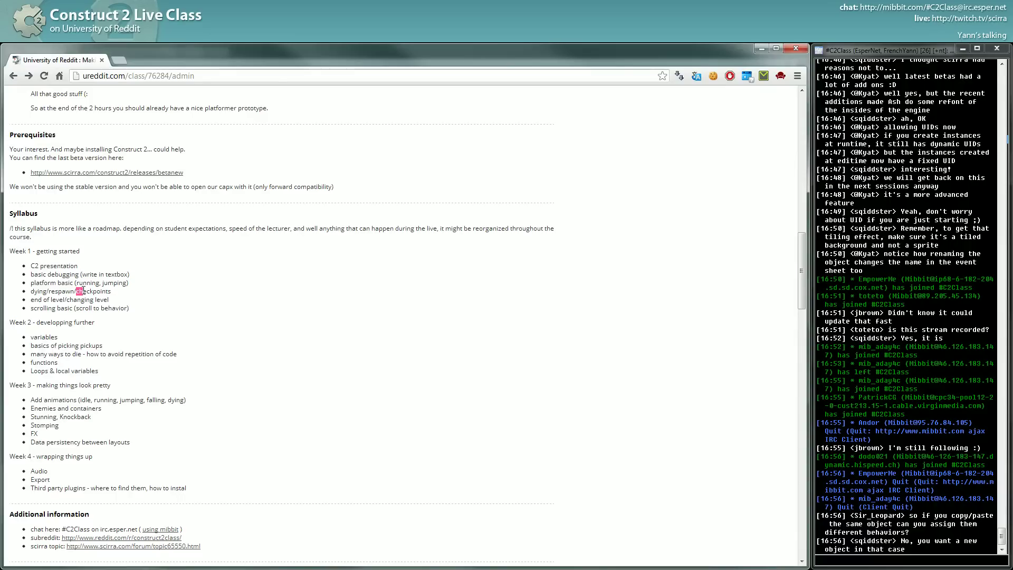